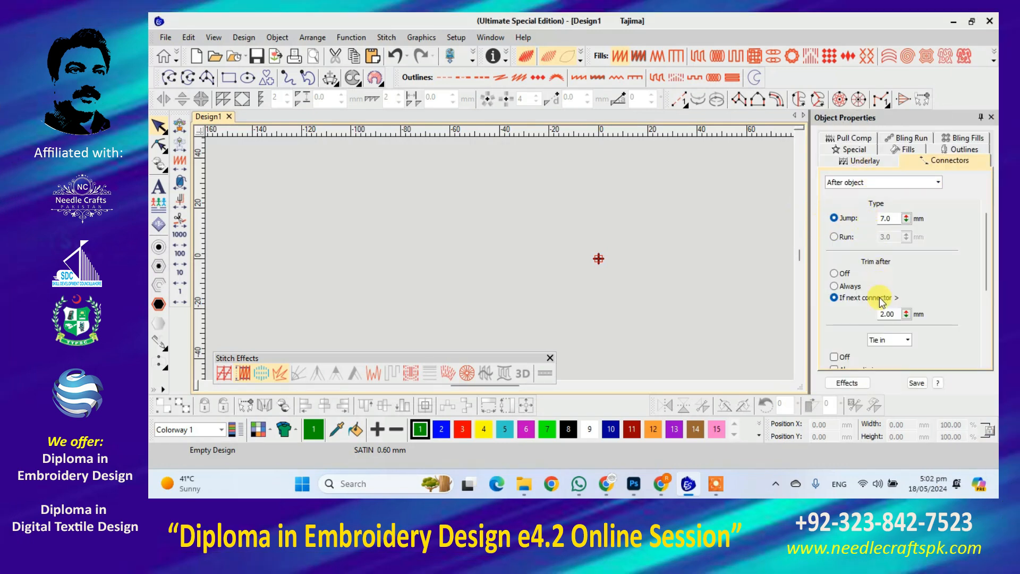
Review the trim and tie settings for connectors after objects and set the default connector type to Run.
{"action": "scroll", "coordinate": [978, 297], "scroll_direction": "down", "scroll_amount": 5}
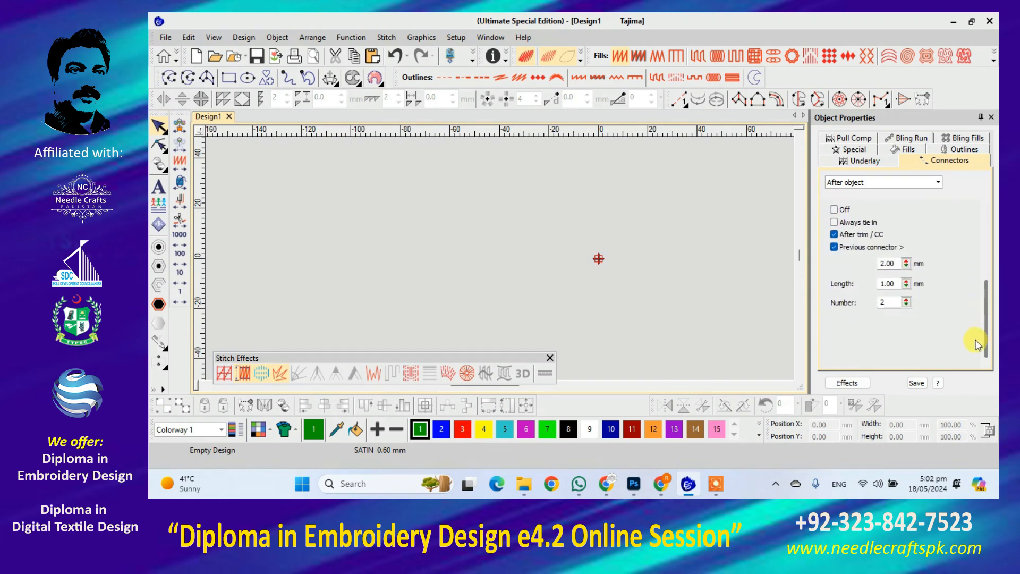
{"action": "scroll", "coordinate": [980, 298], "scroll_direction": "up", "scroll_amount": 5}
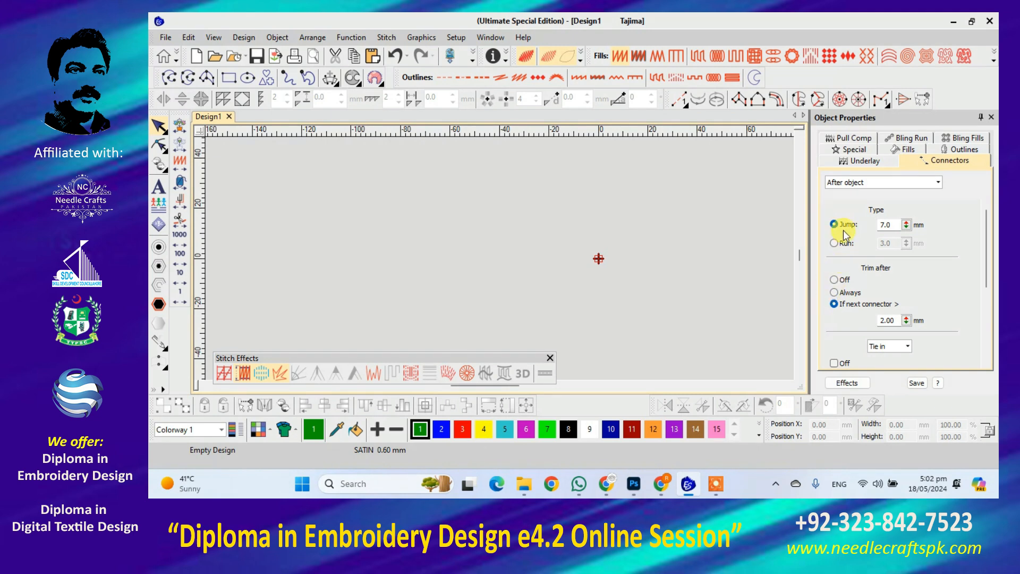
{"action": "left_click", "coordinate": [890, 225]}
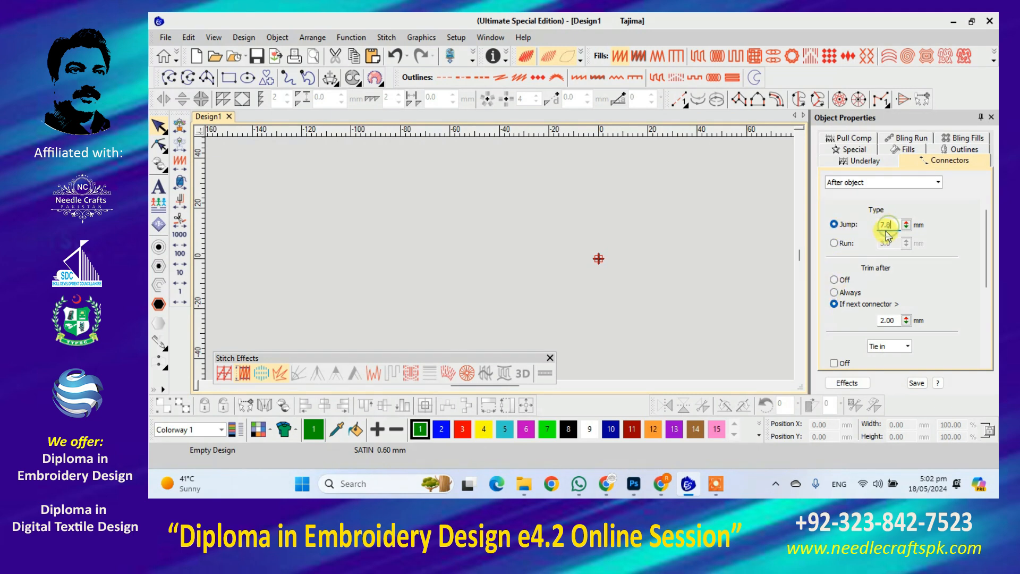
{"action": "left_click", "coordinate": [834, 245]}
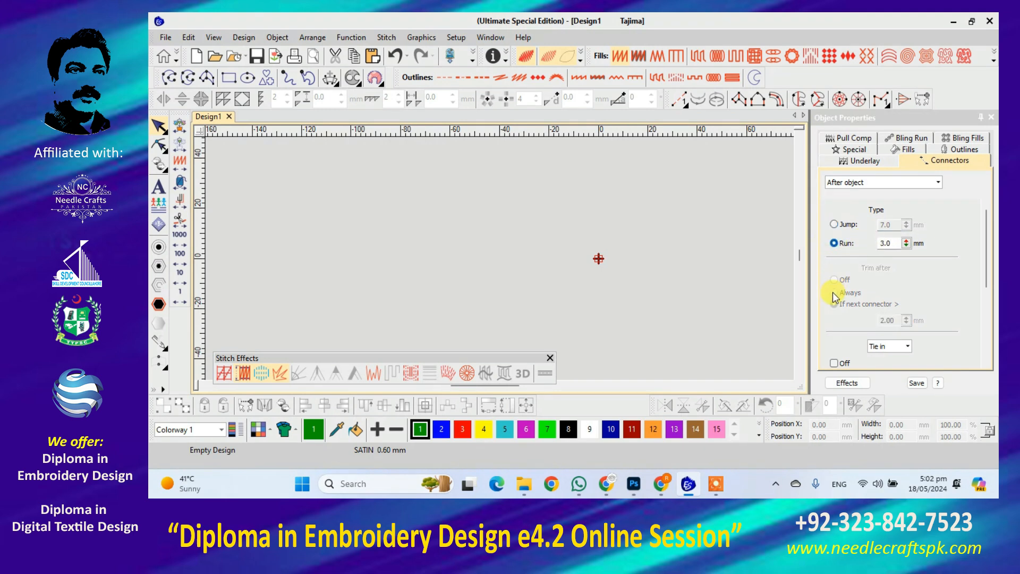
{"action": "scroll", "coordinate": [901, 329], "scroll_direction": "down", "scroll_amount": 1}
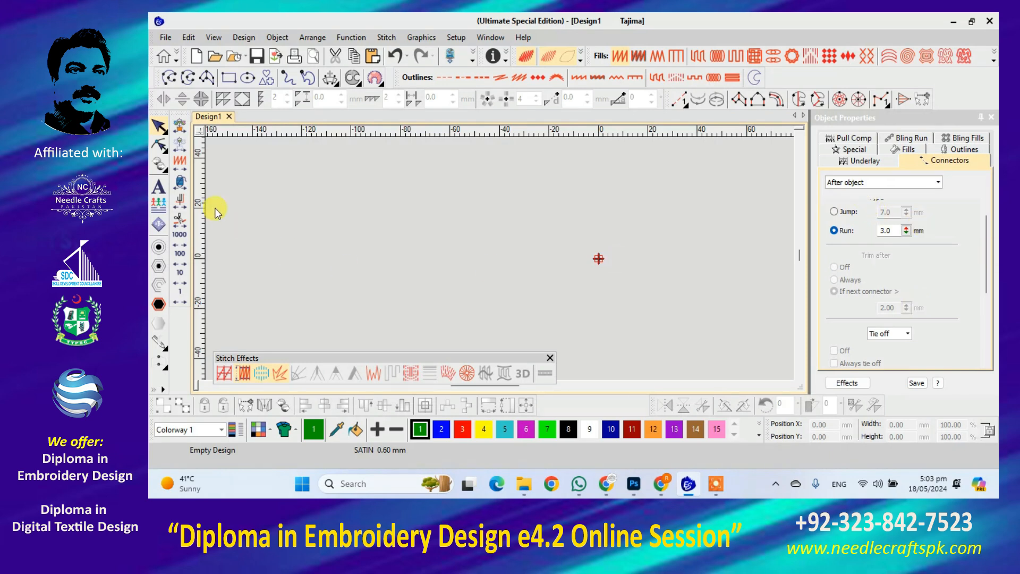
Digitize a four-point Column A satin shape about 13 mm wide and 11 mm high in the upper-left part of the design area.
{"action": "left_click", "coordinate": [738, 99]}
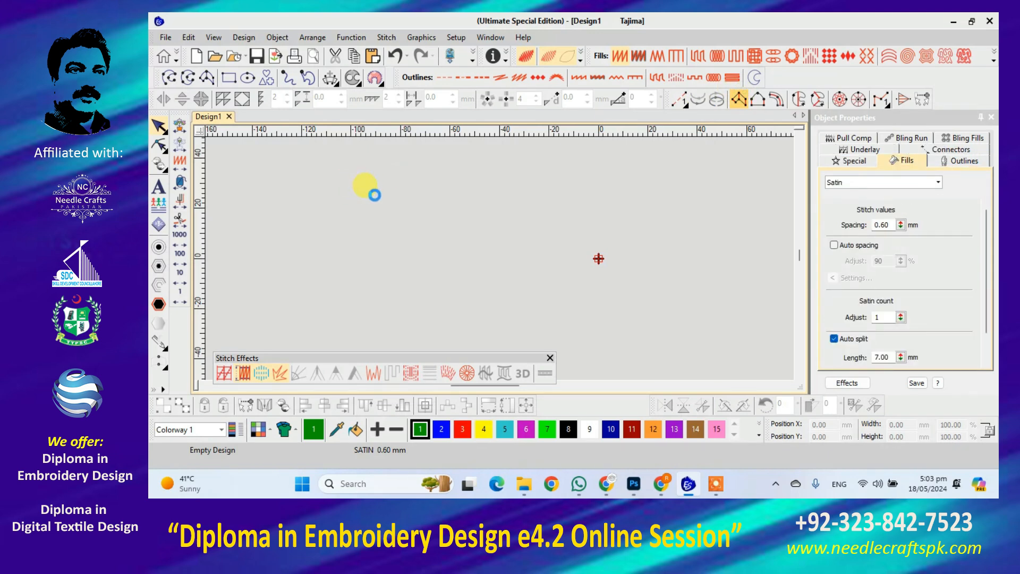
{"action": "left_click", "coordinate": [350, 193]}
{"action": "left_click", "coordinate": [377, 195]}
{"action": "left_click", "coordinate": [344, 219]}
{"action": "left_click", "coordinate": [377, 219]}
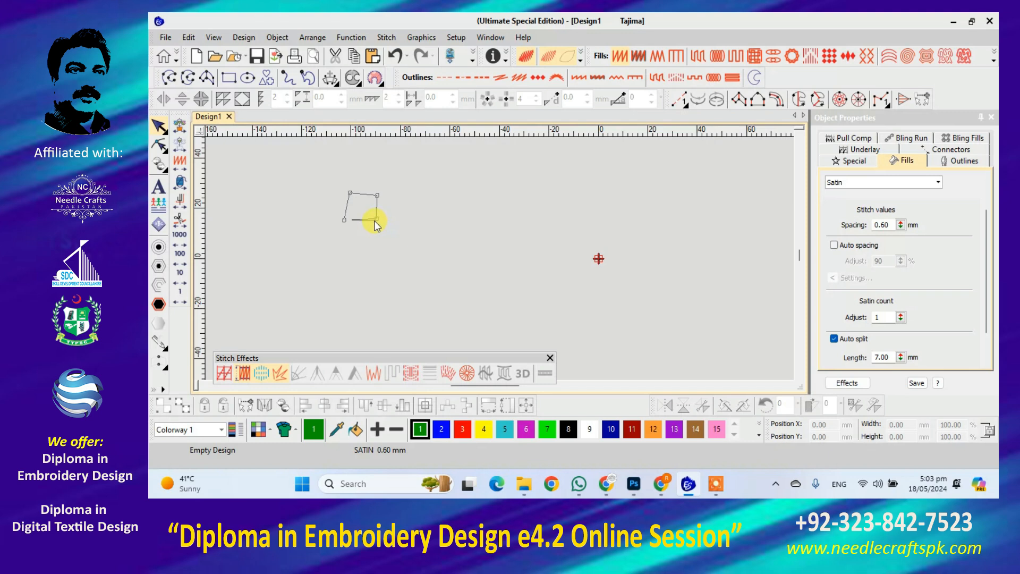
{"action": "key", "text": "Return"}
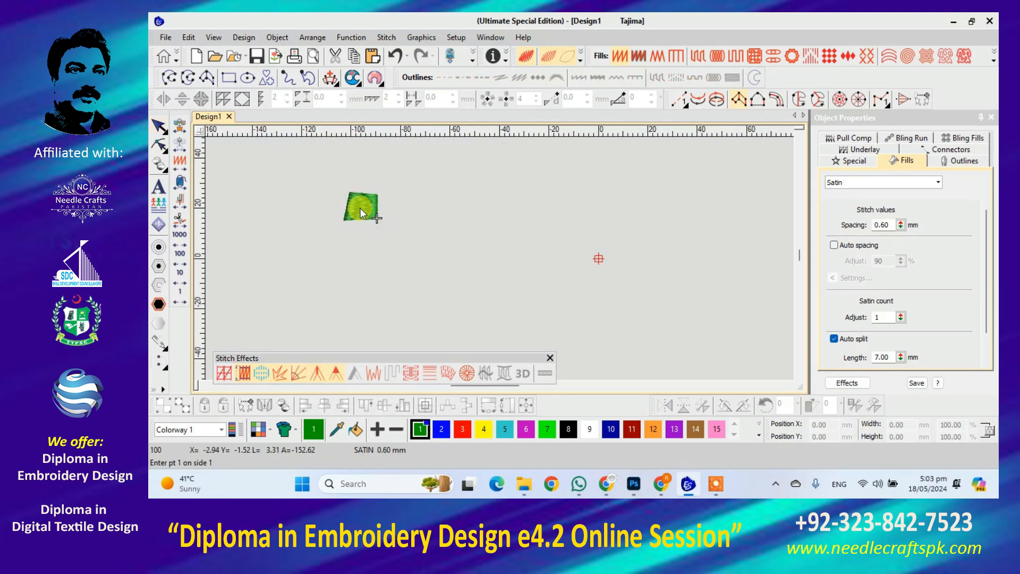
Duplicate the satin shape and place the copy about 47 mm to its right, with TrueView off.
{"action": "left_click_drag", "start_coordinate": [361, 209], "coordinate": [412, 218]}
{"action": "scroll", "coordinate": [365, 211], "scroll_direction": "up", "scroll_amount": 1}
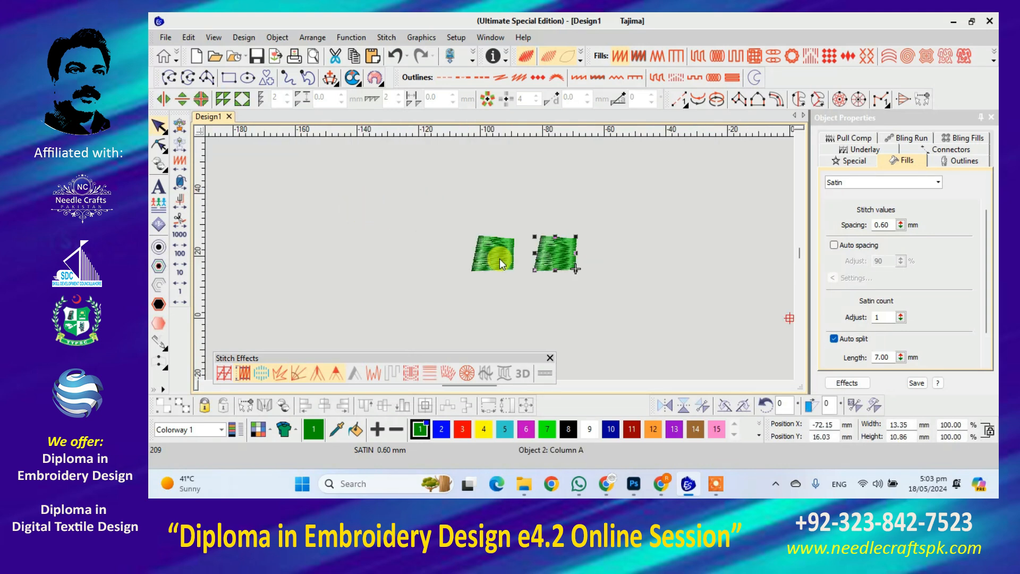
{"action": "key", "text": "t"}
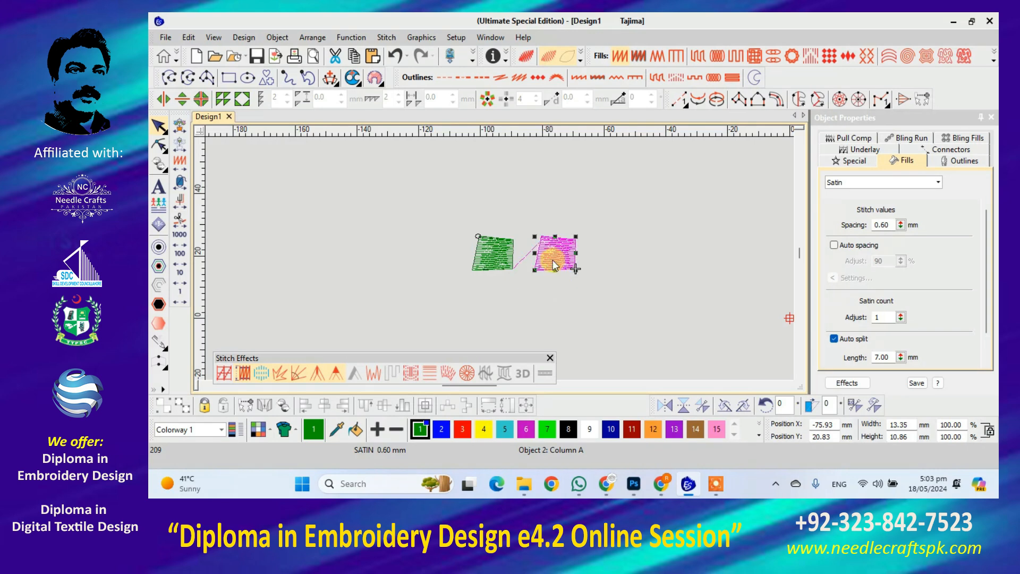
{"action": "left_click_drag", "start_coordinate": [552, 249], "coordinate": [623, 259]}
{"action": "left_click", "coordinate": [668, 258]}
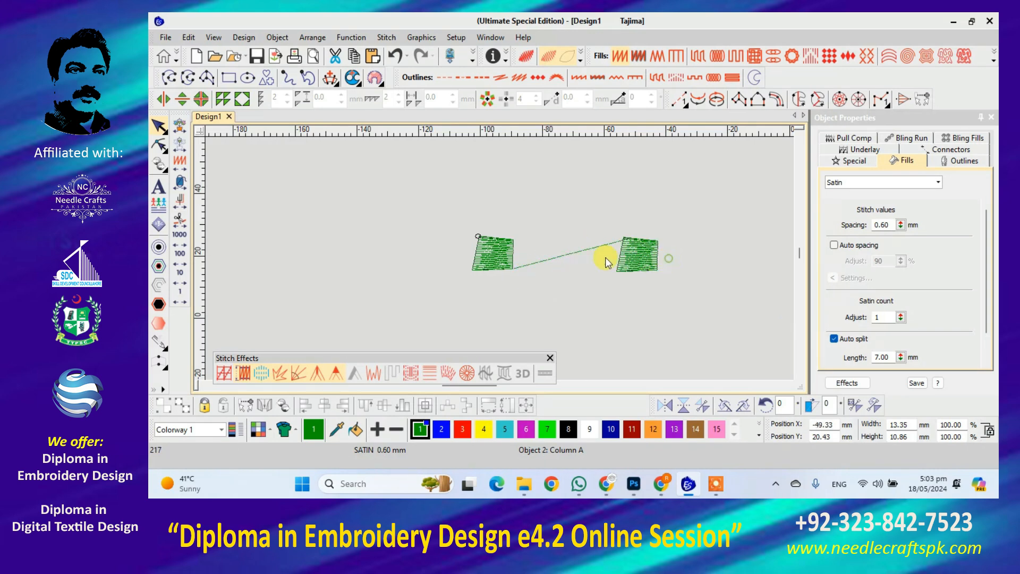
Change the connector type of the first satin shape to Jump.
{"action": "left_click", "coordinate": [511, 243]}
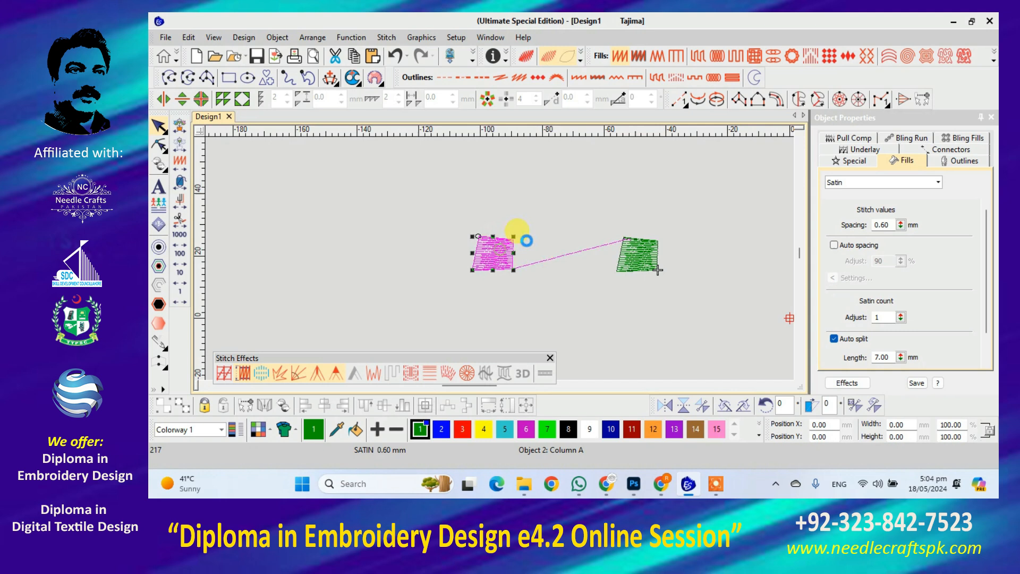
{"action": "left_click", "coordinate": [930, 151]}
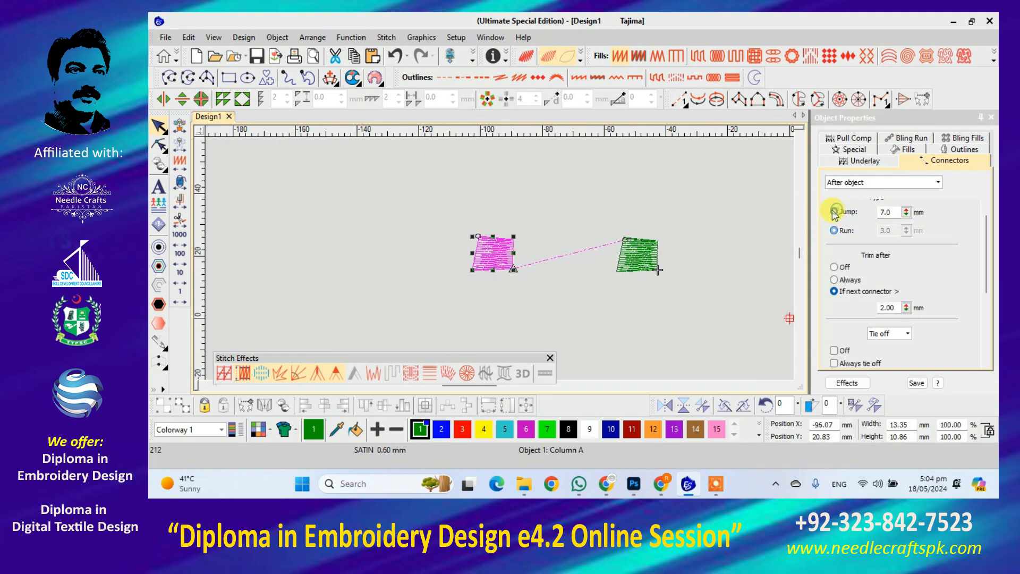
{"action": "left_click", "coordinate": [712, 228]}
Select both satin shapes together and shift them about 8 mm to the right.
{"action": "left_click_drag", "start_coordinate": [445, 219], "coordinate": [706, 319]}
{"action": "scroll", "coordinate": [499, 258], "scroll_direction": "up", "scroll_amount": 3}
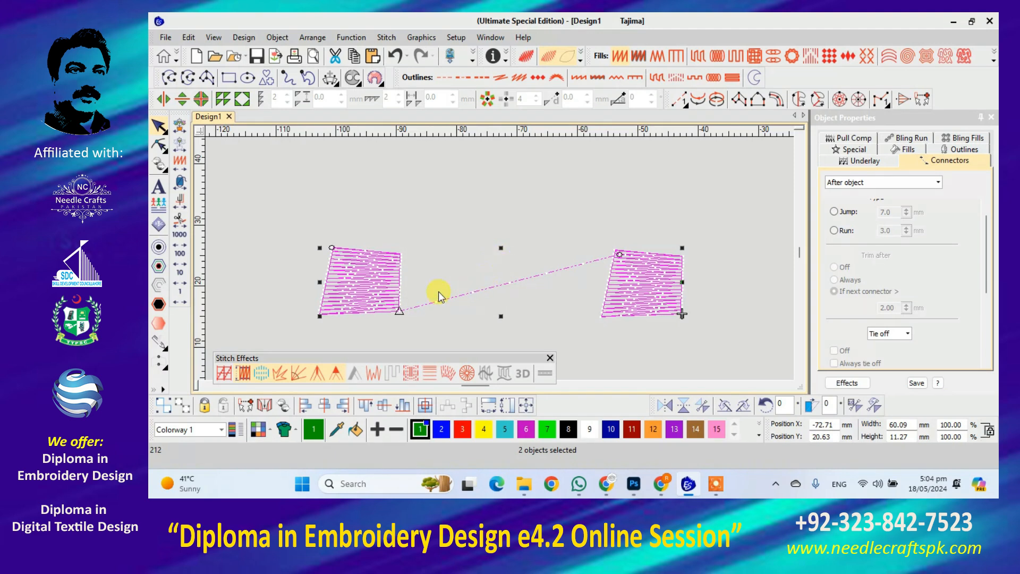
{"action": "left_click_drag", "start_coordinate": [381, 299], "coordinate": [427, 293]}
{"action": "left_click", "coordinate": [512, 221]}
Bring the two shapes closer together, with the first at X about -71 mm and the second at X about -46 mm.
{"action": "left_click", "coordinate": [433, 257]}
{"action": "left_click_drag", "start_coordinate": [433, 258], "coordinate": [539, 251]}
{"action": "scroll", "coordinate": [500, 258], "scroll_direction": "up", "scroll_amount": 2}
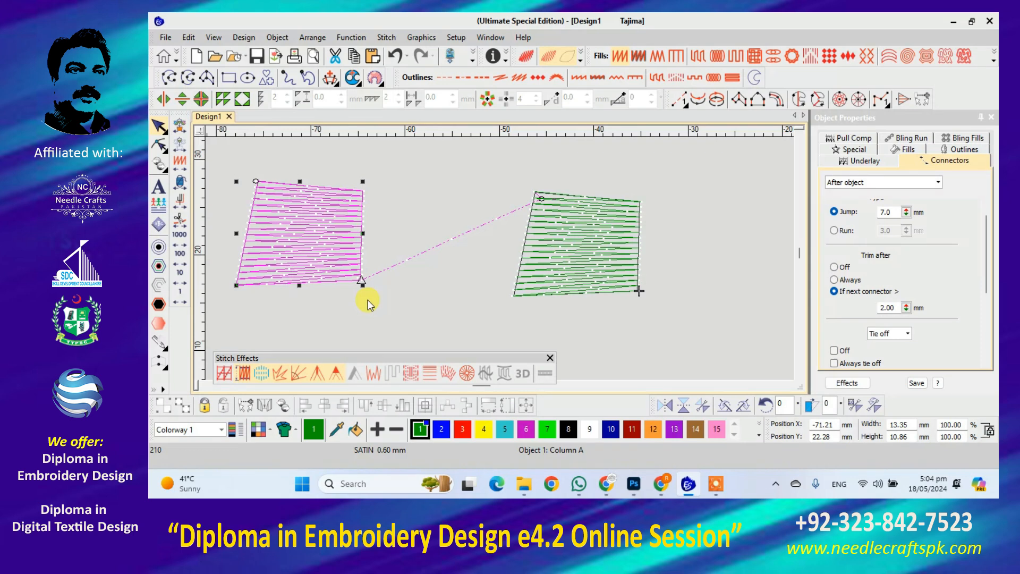
{"action": "left_click", "coordinate": [415, 317]}
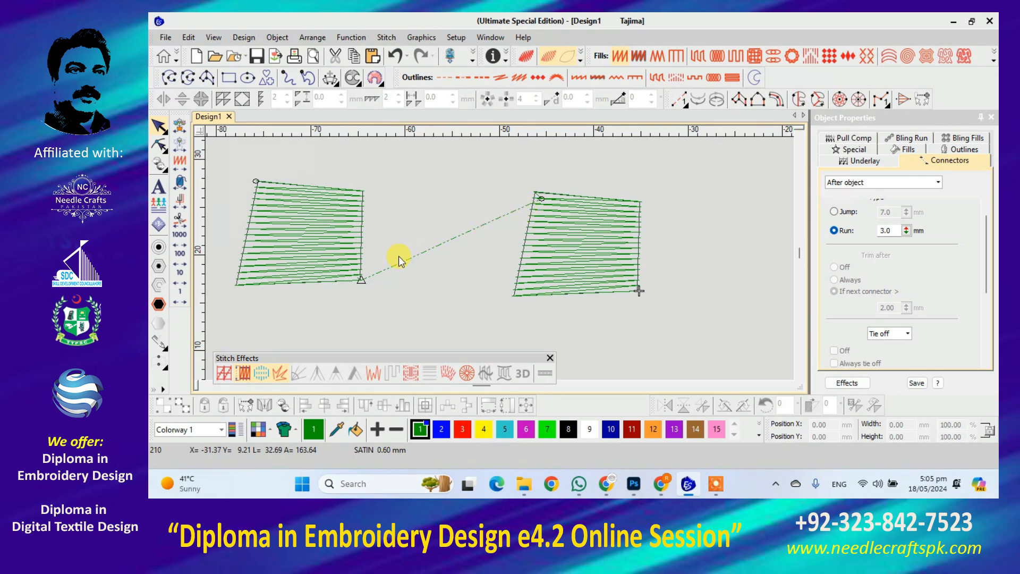
{"action": "left_click_drag", "start_coordinate": [538, 211], "coordinate": [499, 202]}
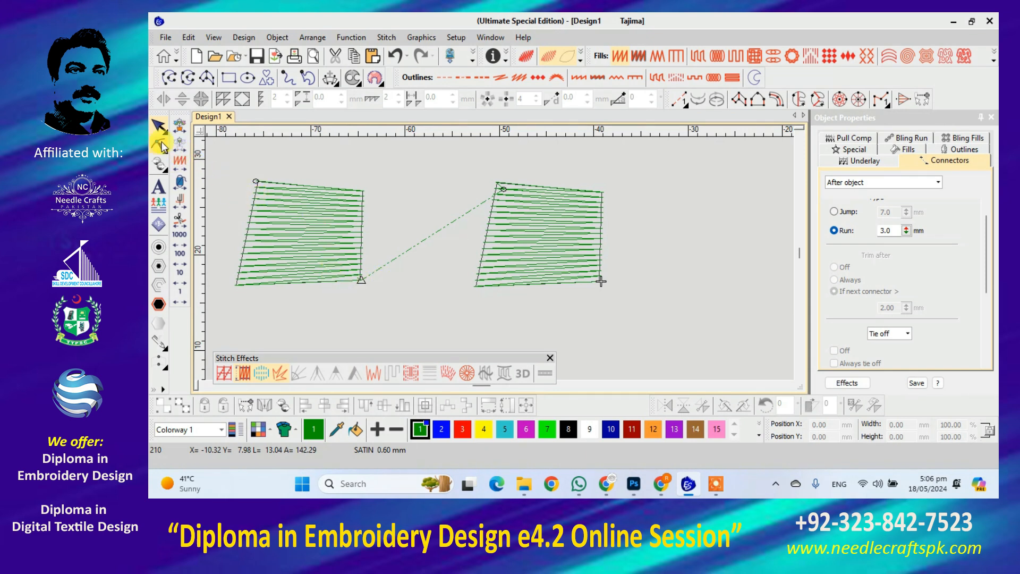
Travel back and forth through the stitch sequence to examine the trim and jumps on the connector between the two shapes.
{"action": "left_click", "coordinate": [179, 143]}
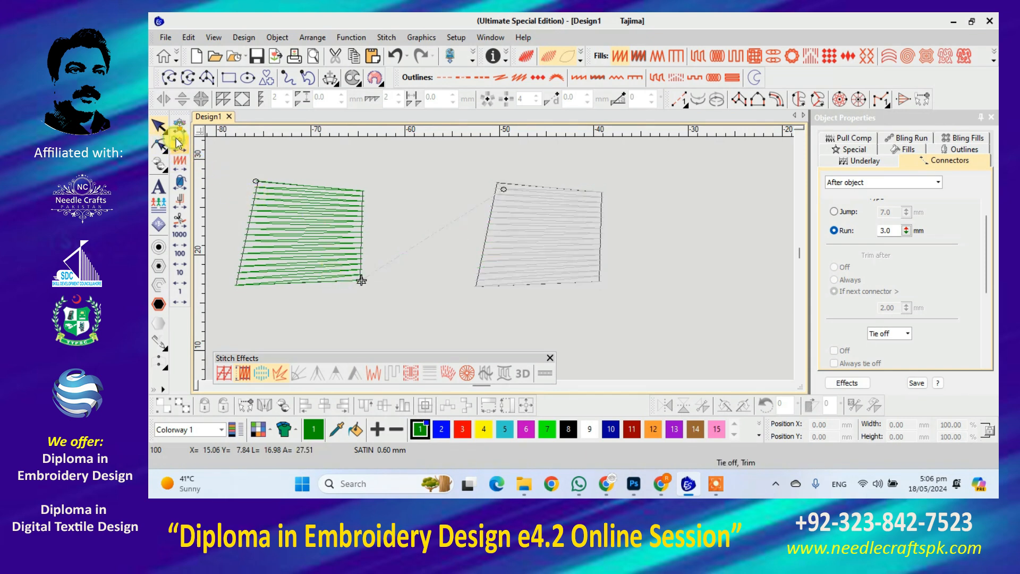
{"action": "left_click", "coordinate": [181, 203]}
{"action": "left_click", "coordinate": [181, 204]}
{"action": "right_click", "coordinate": [180, 202]}
{"action": "left_click", "coordinate": [180, 202]}
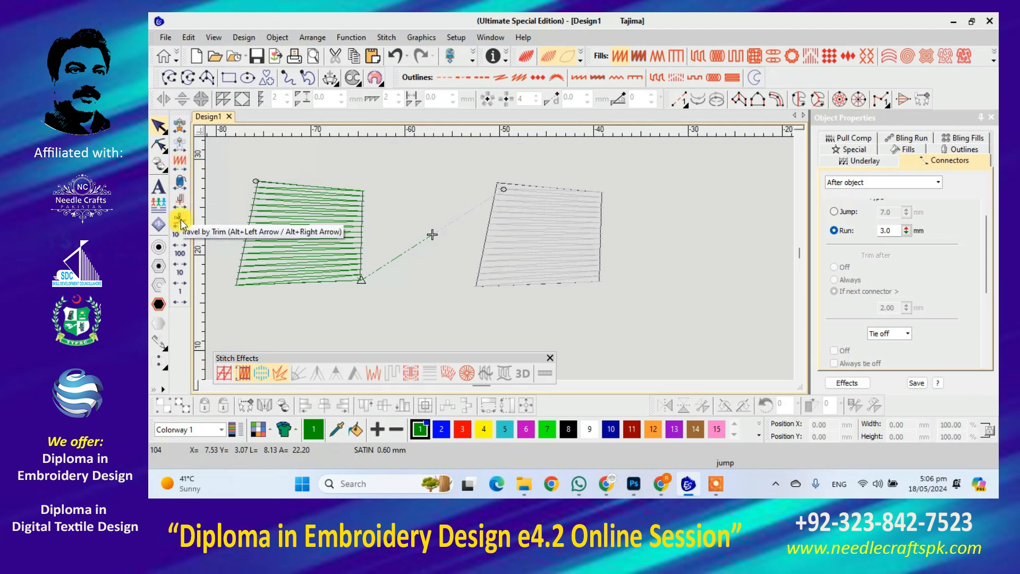
{"action": "left_click", "coordinate": [181, 201]}
{"action": "right_click", "coordinate": [180, 201]}
{"action": "right_click", "coordinate": [181, 201]}
{"action": "right_click", "coordinate": [180, 200]}
{"action": "left_click", "coordinate": [180, 201]}
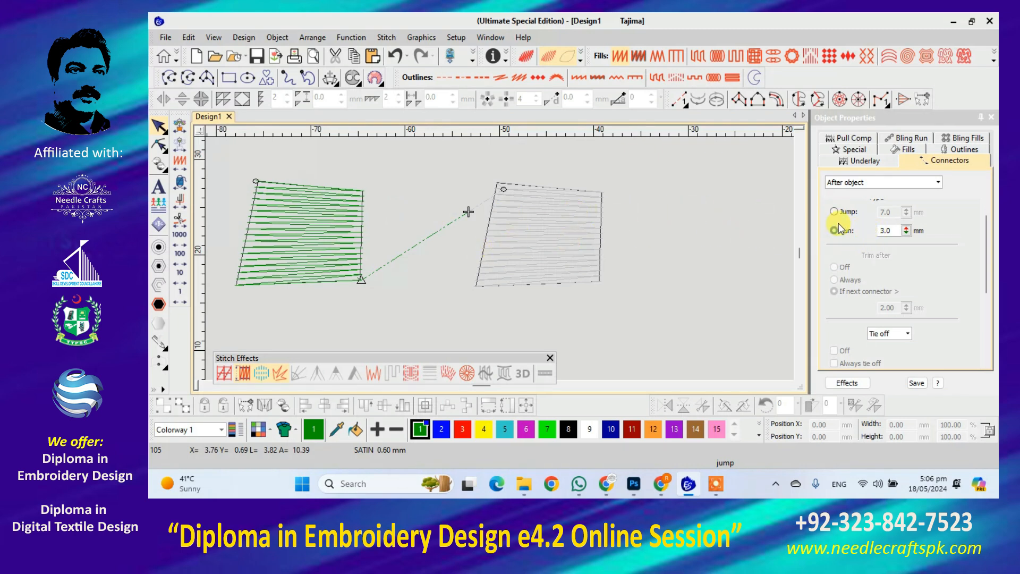
Switch the connector type to Jump for the default settings and for the second satin shape.
{"action": "left_click", "coordinate": [353, 200]}
{"action": "left_click", "coordinate": [879, 212]}
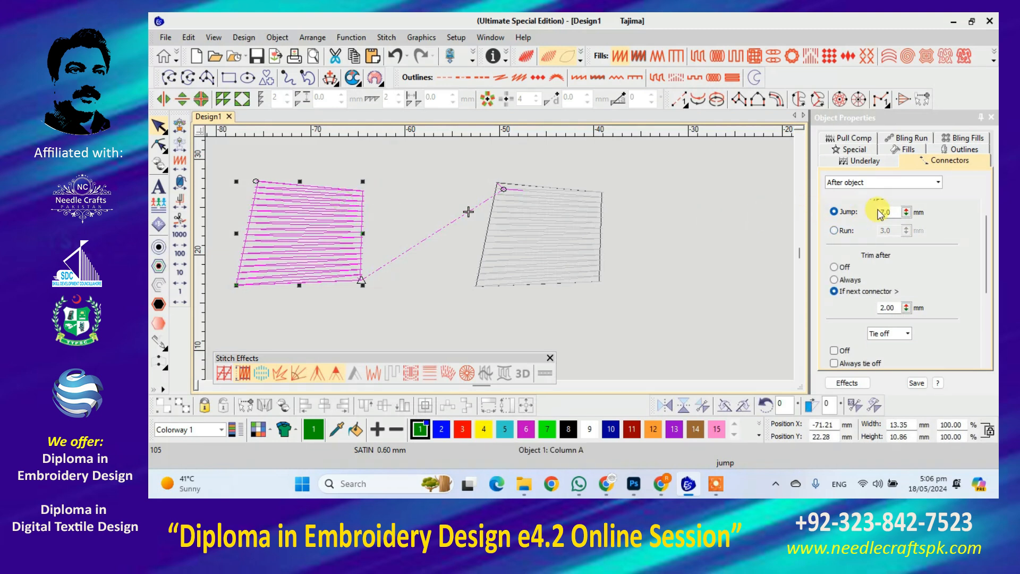
{"action": "left_click", "coordinate": [477, 169]}
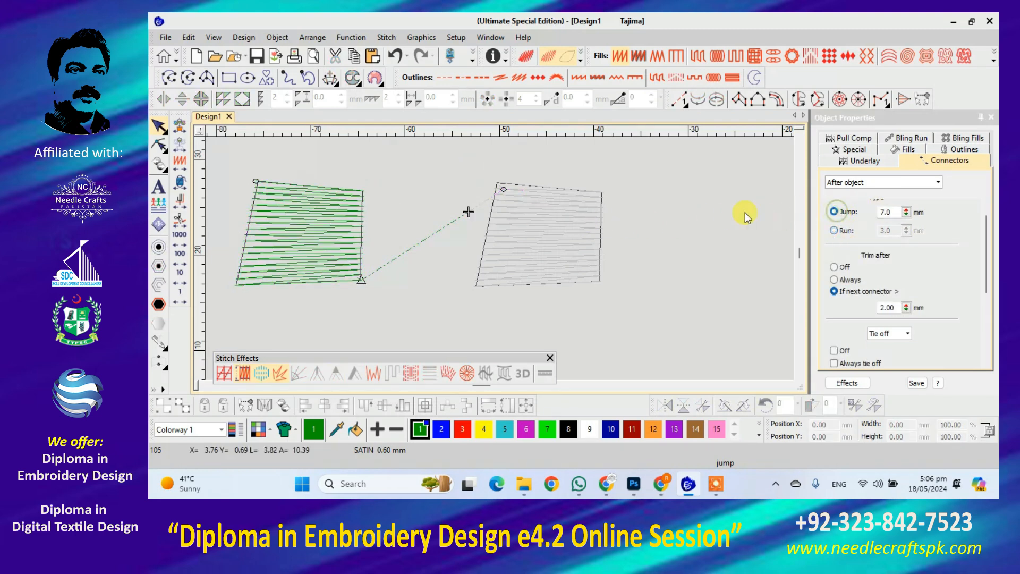
{"action": "left_click", "coordinate": [557, 227]}
{"action": "left_click", "coordinate": [834, 211]}
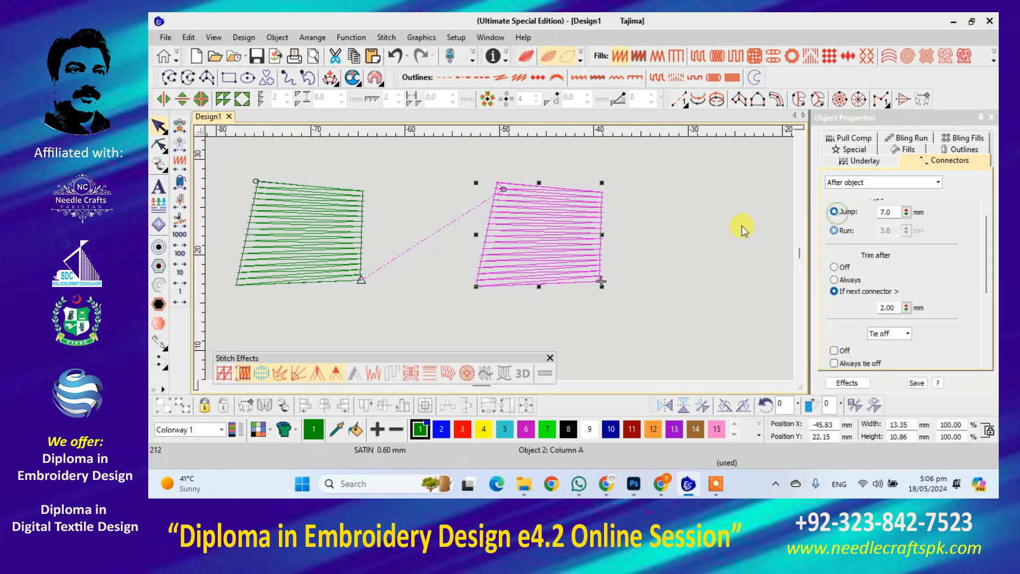
{"action": "left_click", "coordinate": [709, 237]}
Try a default jump length of 5.6 mm with no object selected, and restore it to 7.0 mm.
{"action": "left_click_drag", "start_coordinate": [906, 213], "coordinate": [857, 154]}
{"action": "left_click_drag", "start_coordinate": [907, 213], "coordinate": [858, 189]}
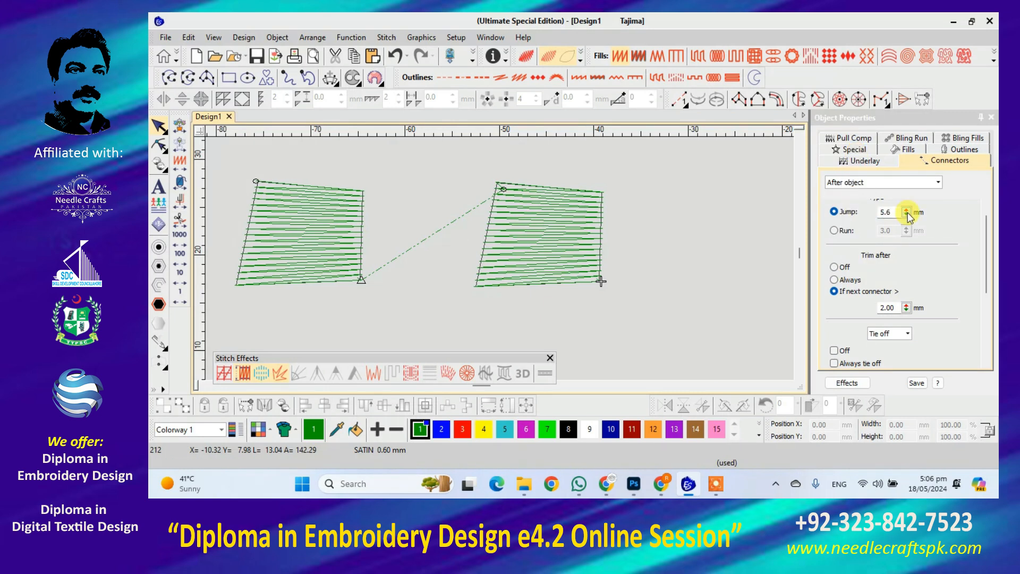
{"action": "left_click_drag", "start_coordinate": [907, 213], "coordinate": [854, 165]}
Set the jump connector length of the first satin shape to 3.8 mm.
{"action": "left_click", "coordinate": [250, 208]}
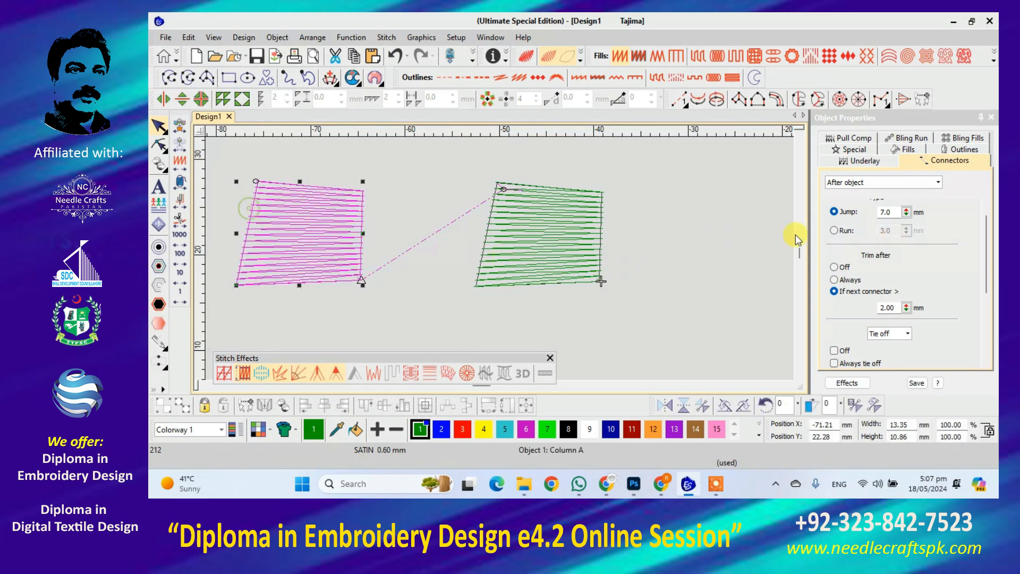
{"action": "left_click_drag", "start_coordinate": [906, 211], "coordinate": [849, 214]}
{"action": "left_click", "coordinate": [449, 173]}
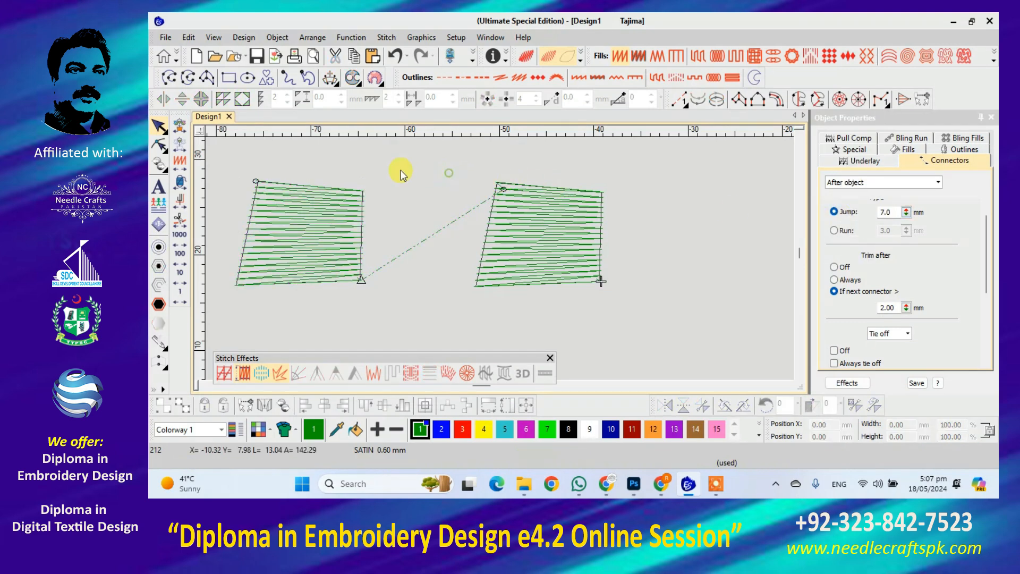
{"action": "left_click", "coordinate": [189, 132]}
{"action": "left_click", "coordinate": [358, 281]}
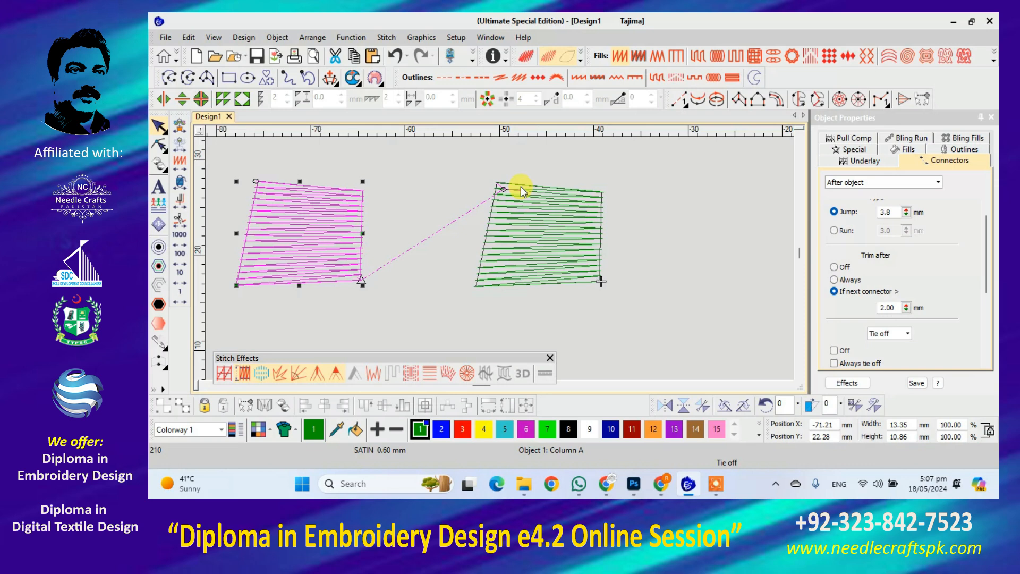
Preview the two shapes in TrueView to examine how the jump connector sews out, and return to the plain stitch view.
{"action": "key", "text": "t"}
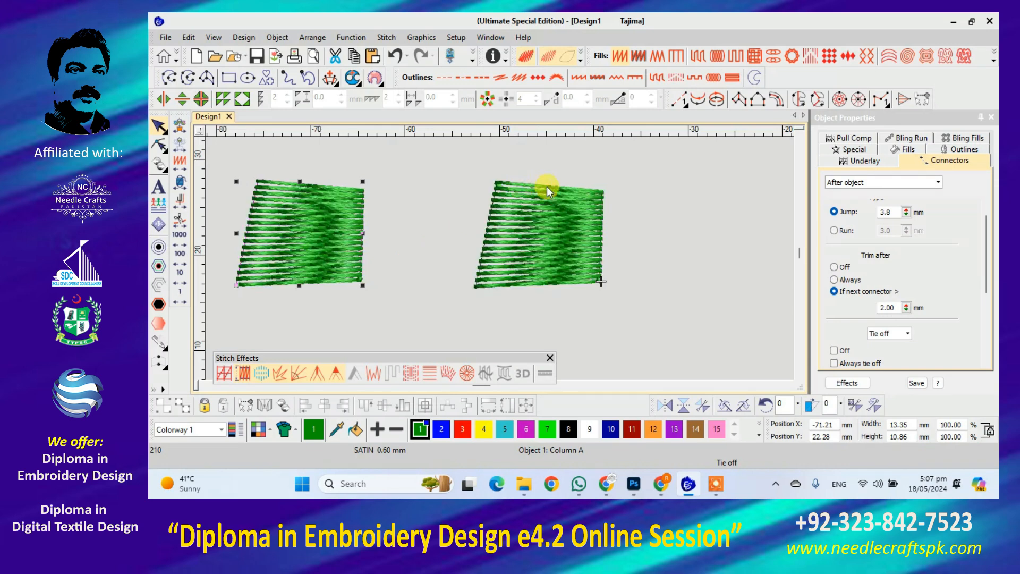
{"action": "left_click", "coordinate": [639, 203]}
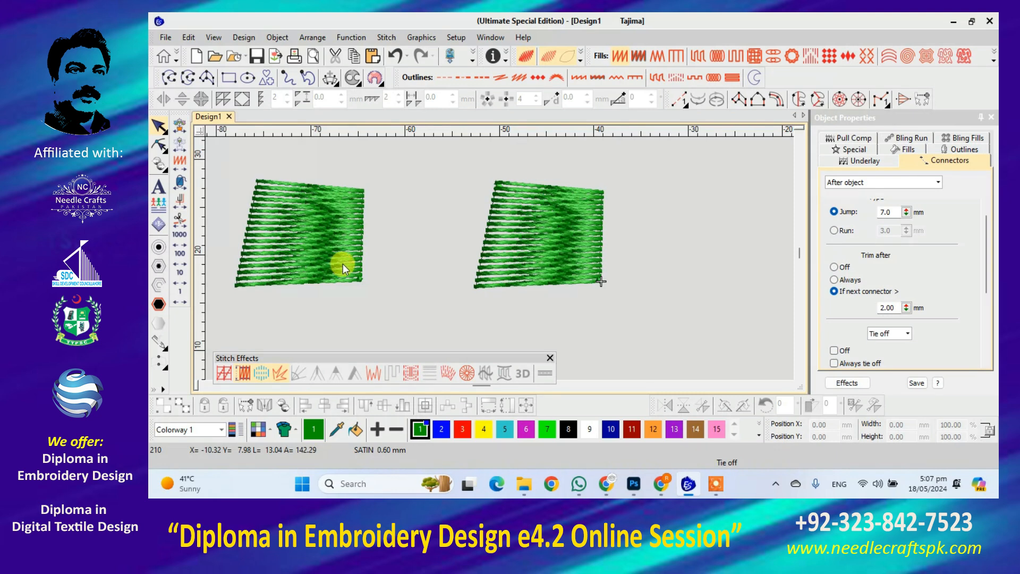
{"action": "key", "text": "t"}
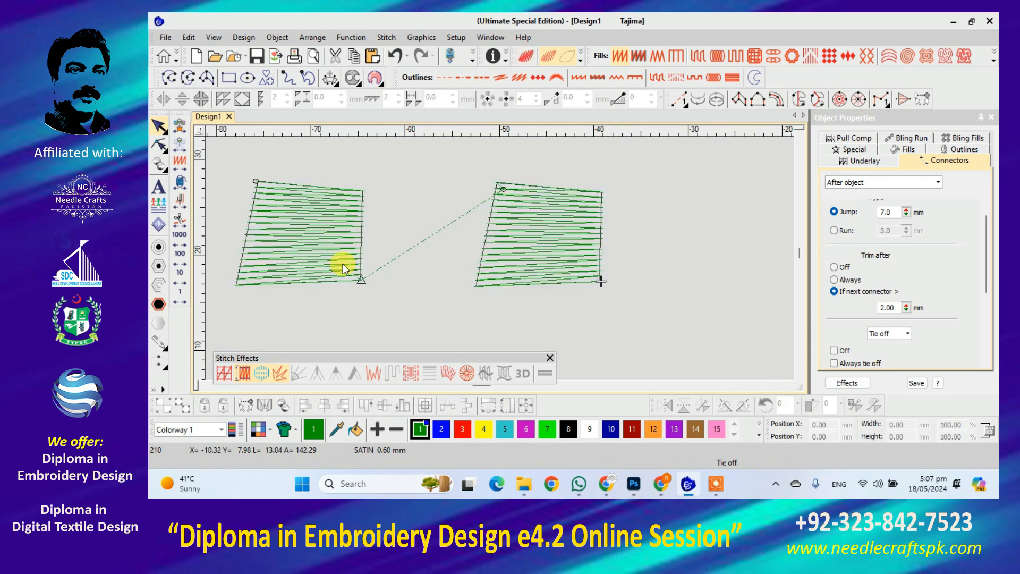
Change the connector of the first satin shape to Run and check the joining stitches in TrueView.
{"action": "left_click", "coordinate": [343, 263]}
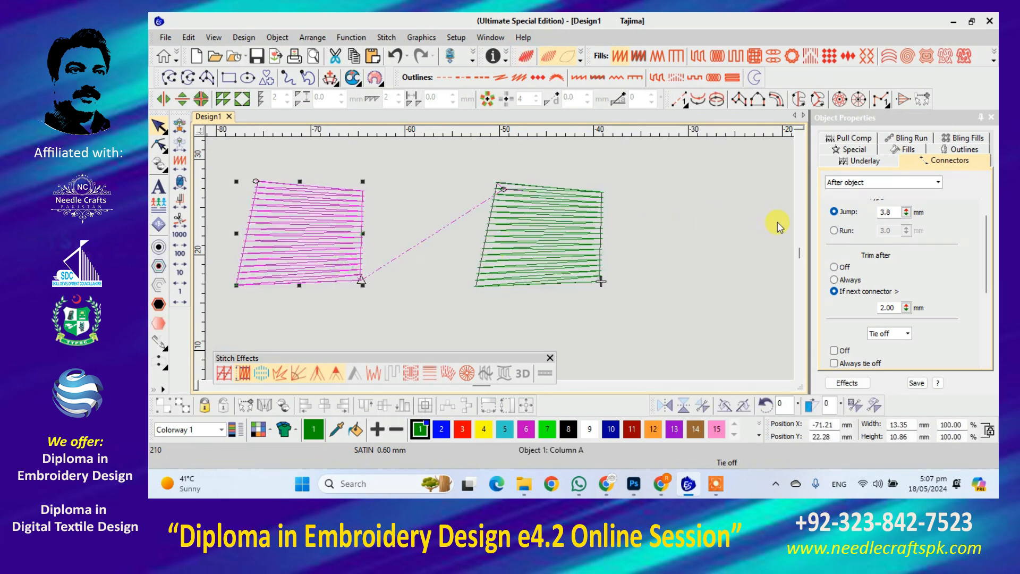
{"action": "left_click", "coordinate": [654, 235]}
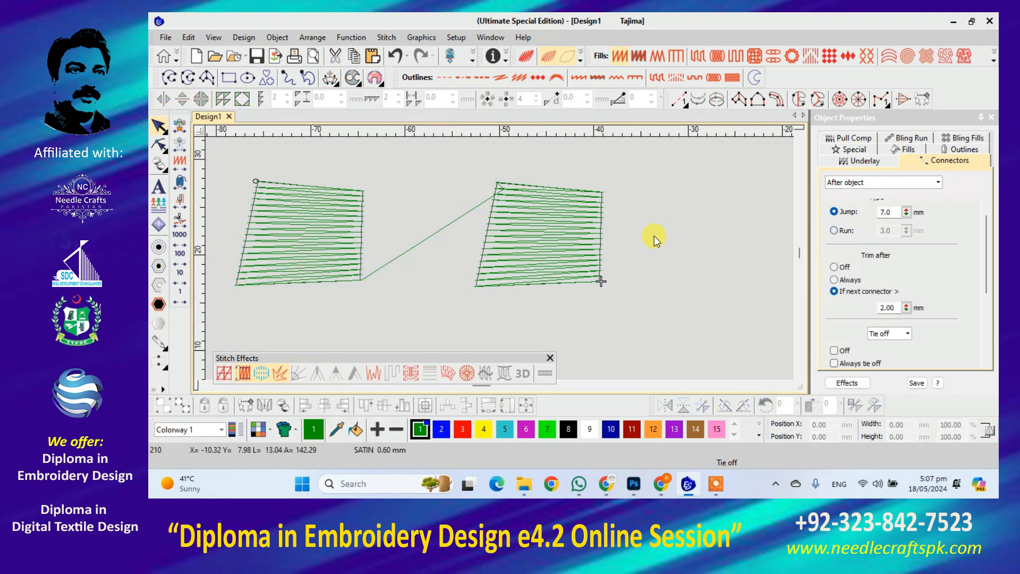
{"action": "key", "text": "t"}
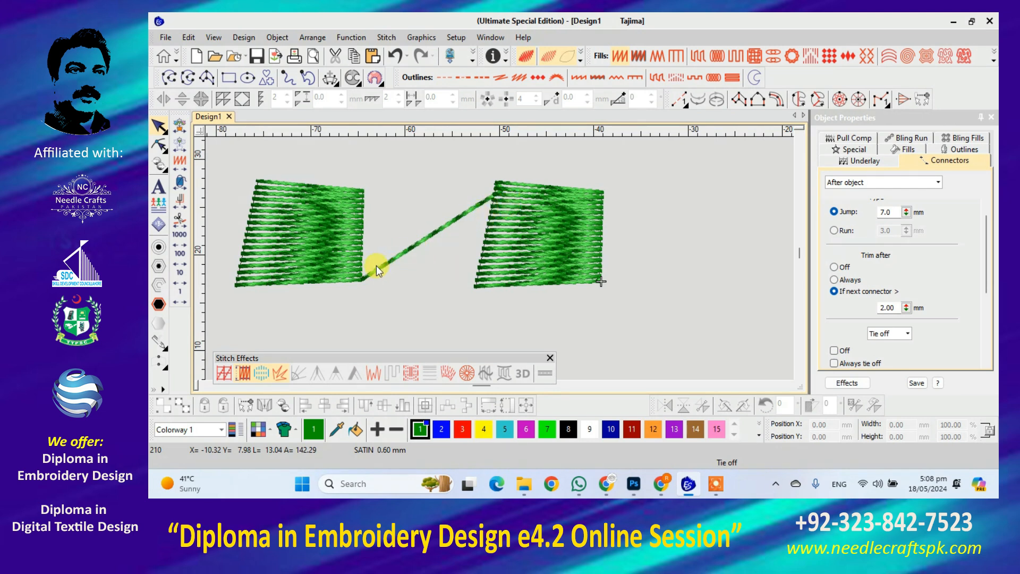
{"action": "key", "text": "t"}
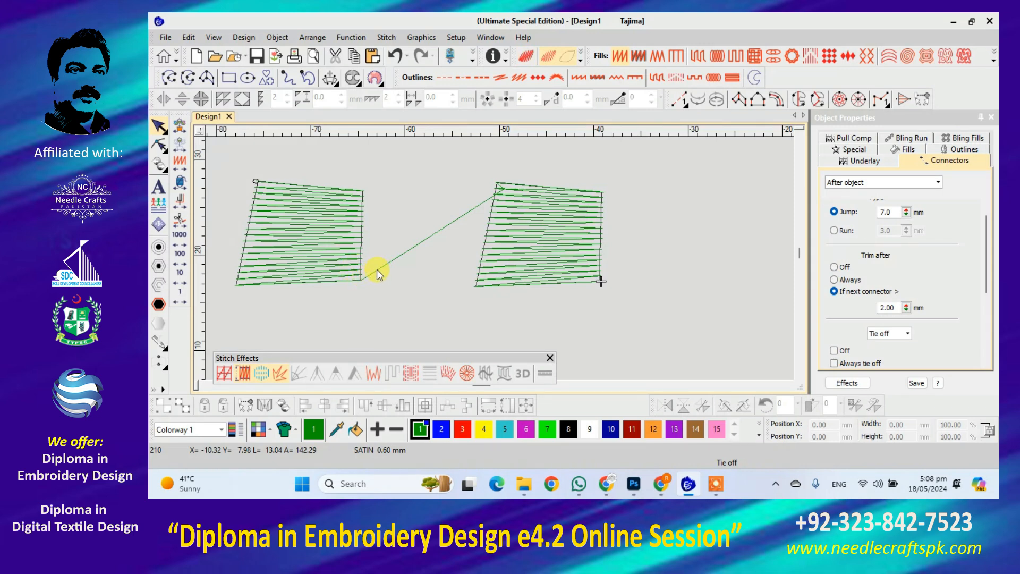
{"action": "key", "text": "t"}
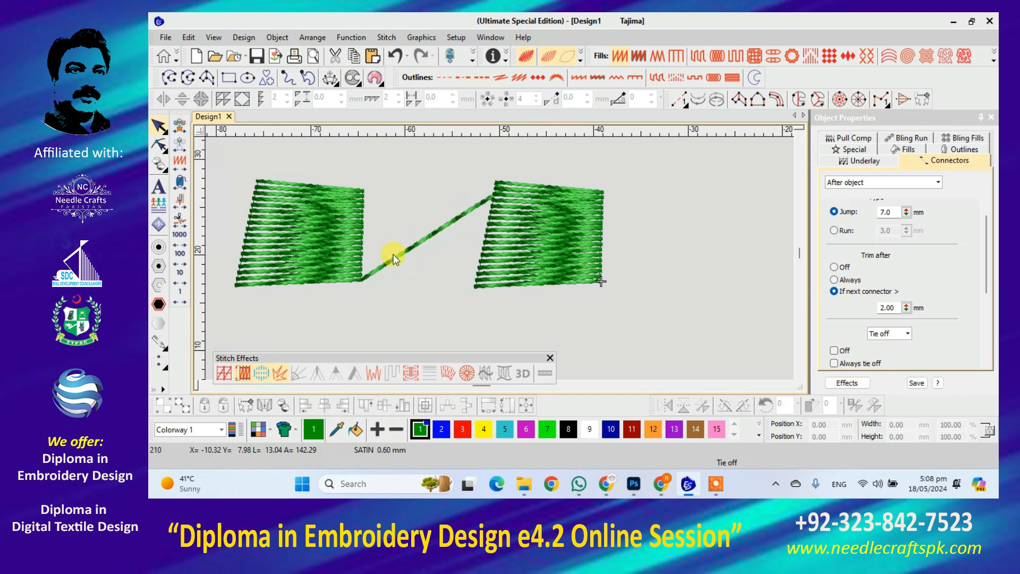
Return to the plain stitch view and change the connector of the first satin shape back to Jump.
{"action": "key", "text": "t"}
{"action": "left_click", "coordinate": [342, 245]}
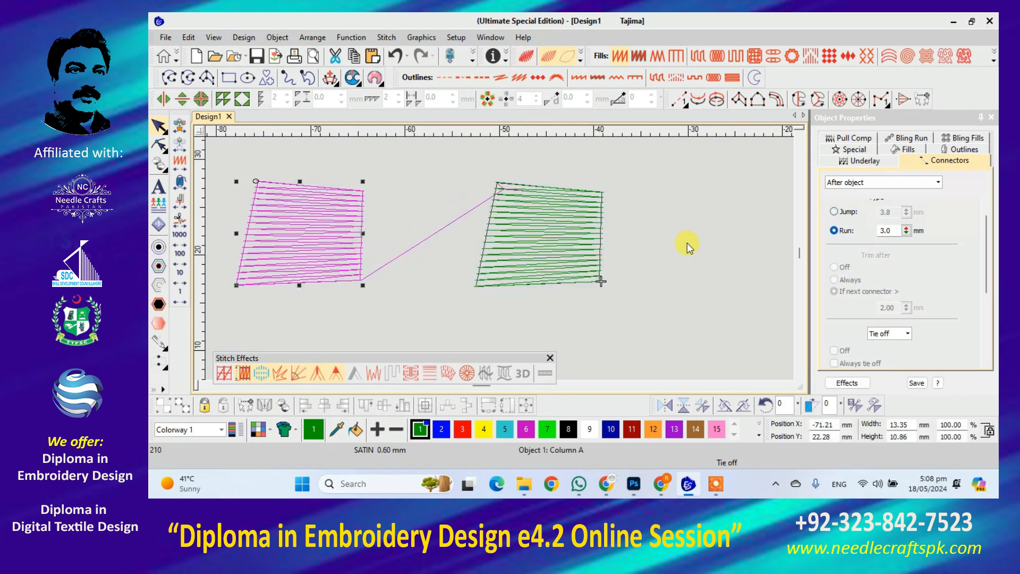
{"action": "left_click", "coordinate": [833, 211]}
{"action": "left_click", "coordinate": [651, 263]}
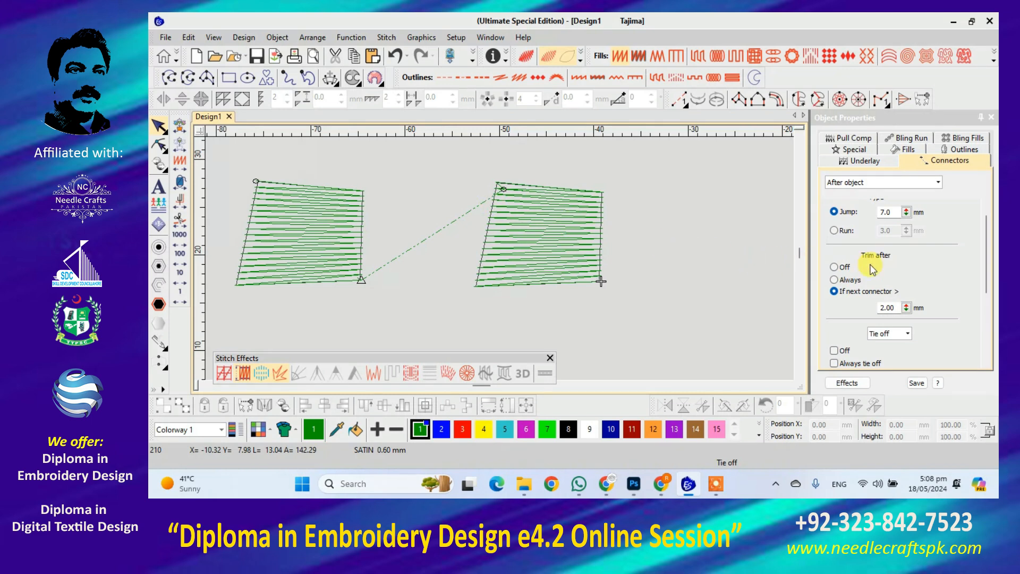
Compare the connector settings of the two satin shapes and examine the trimmed jump between them in TrueView.
{"action": "left_click", "coordinate": [569, 239]}
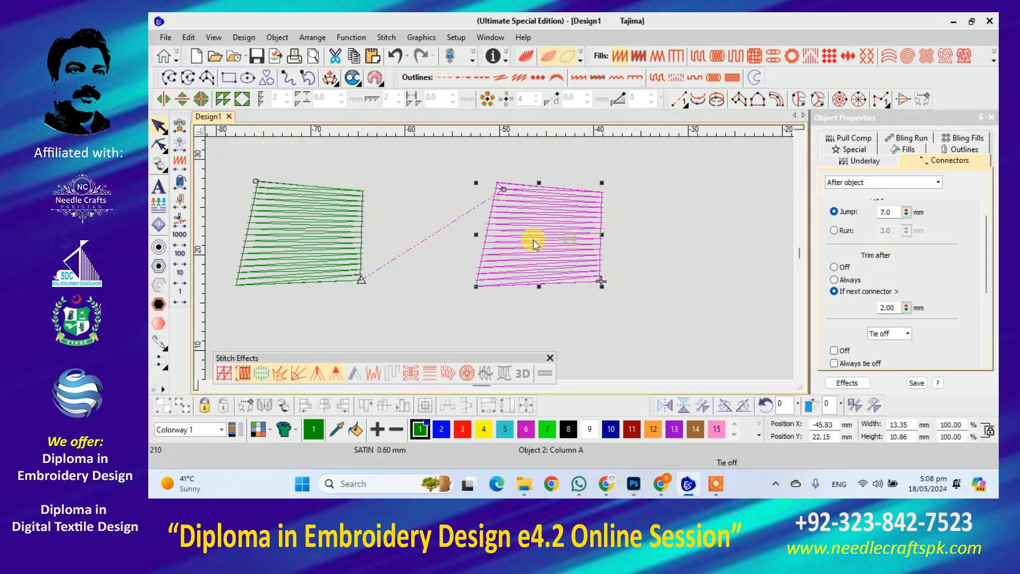
{"action": "left_click", "coordinate": [344, 251]}
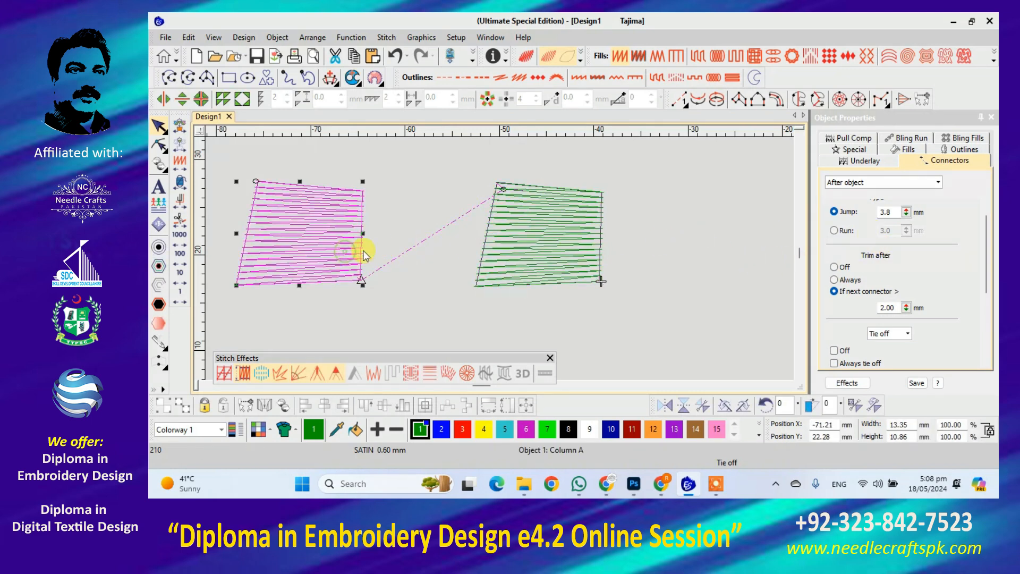
{"action": "left_click", "coordinate": [439, 267]}
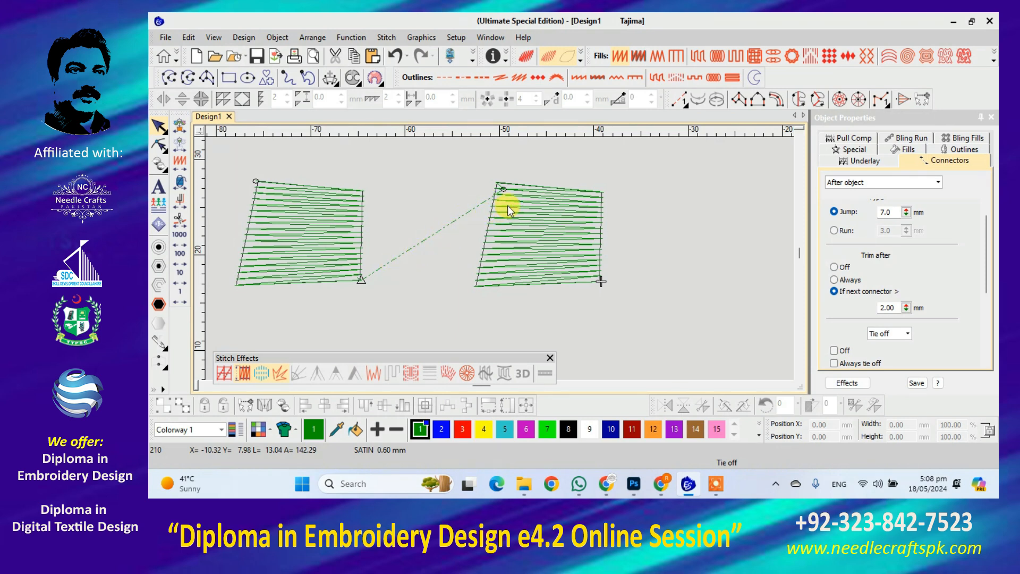
{"action": "key", "text": "t"}
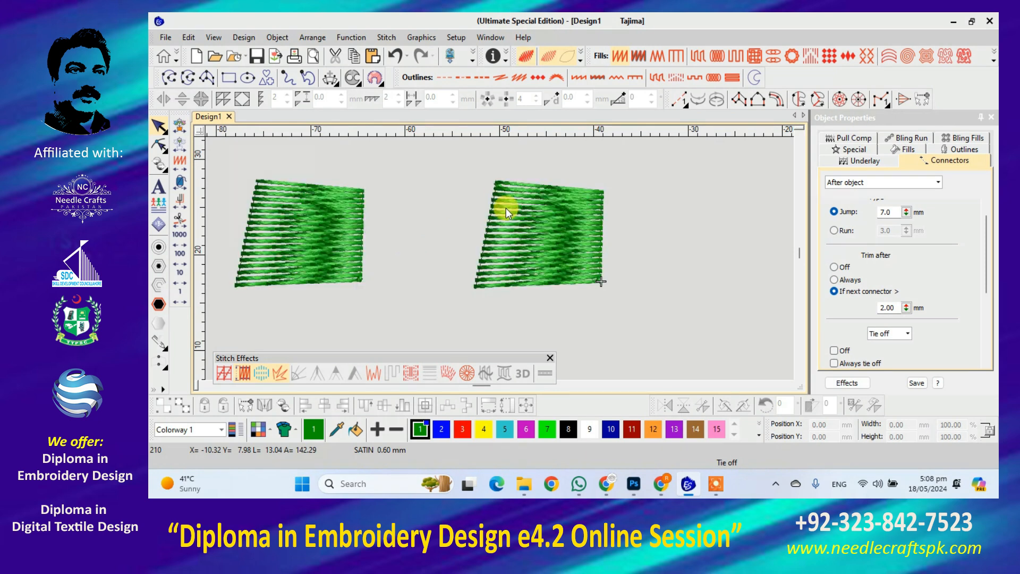
{"action": "key", "text": "t"}
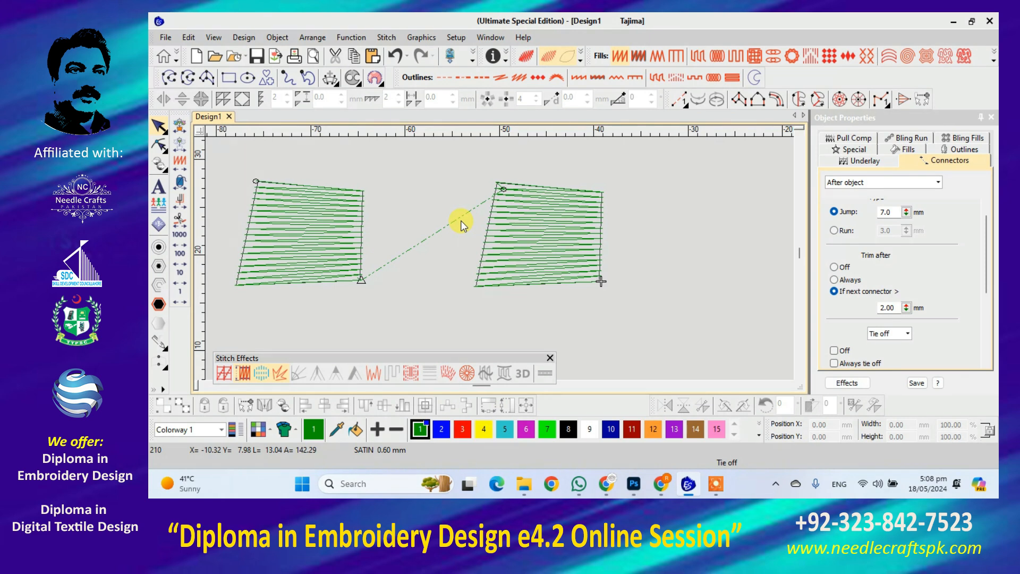
{"action": "left_click", "coordinate": [353, 253]}
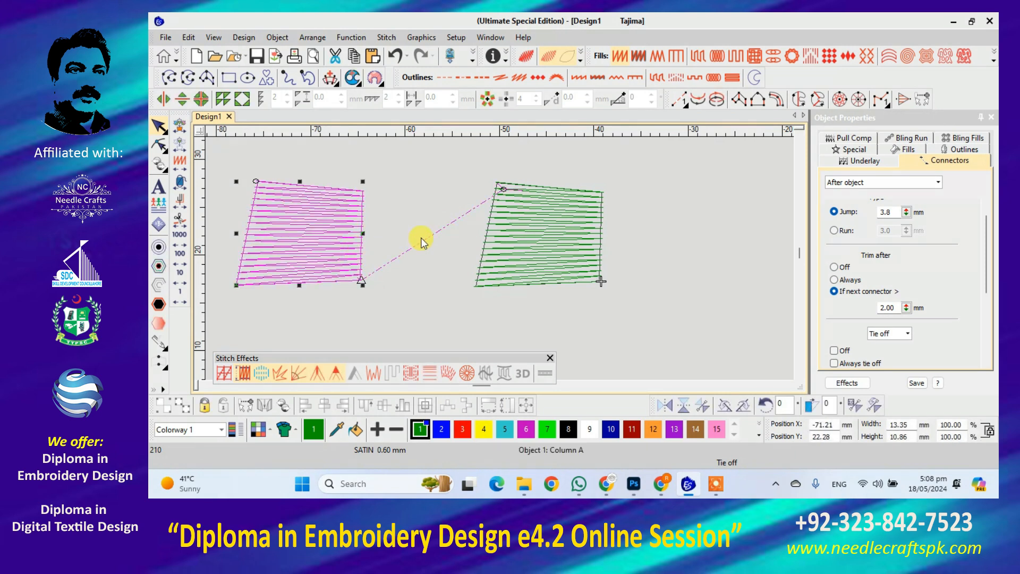
Place a copy of the second satin shape in the gap at about X -57.7, Y 22.3 mm and show the design in TrueView.
{"action": "left_click_drag", "start_coordinate": [510, 259], "coordinate": [409, 254]}
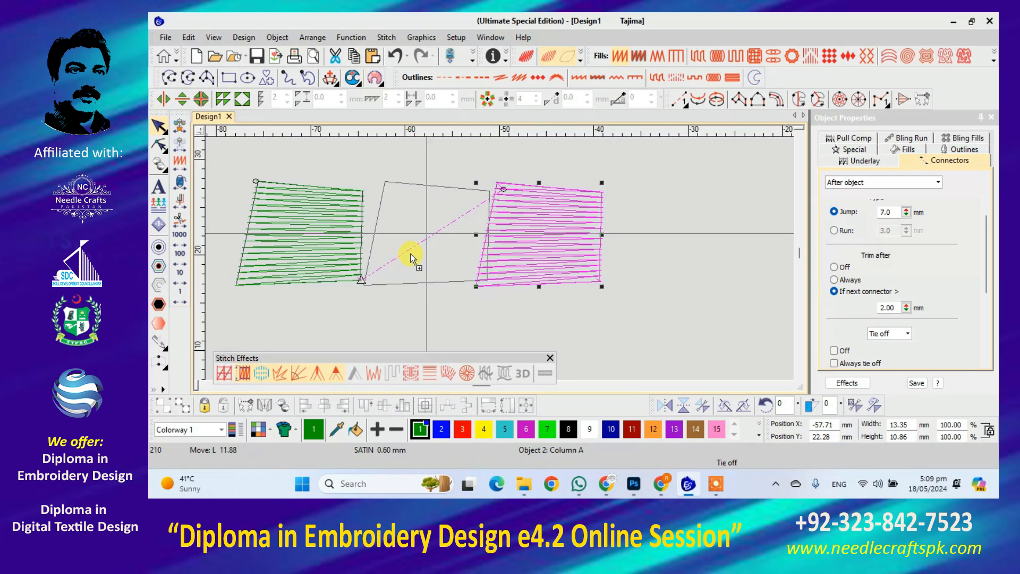
{"action": "key", "text": "t"}
{"action": "left_click", "coordinate": [343, 257]}
{"action": "left_click", "coordinate": [398, 263]}
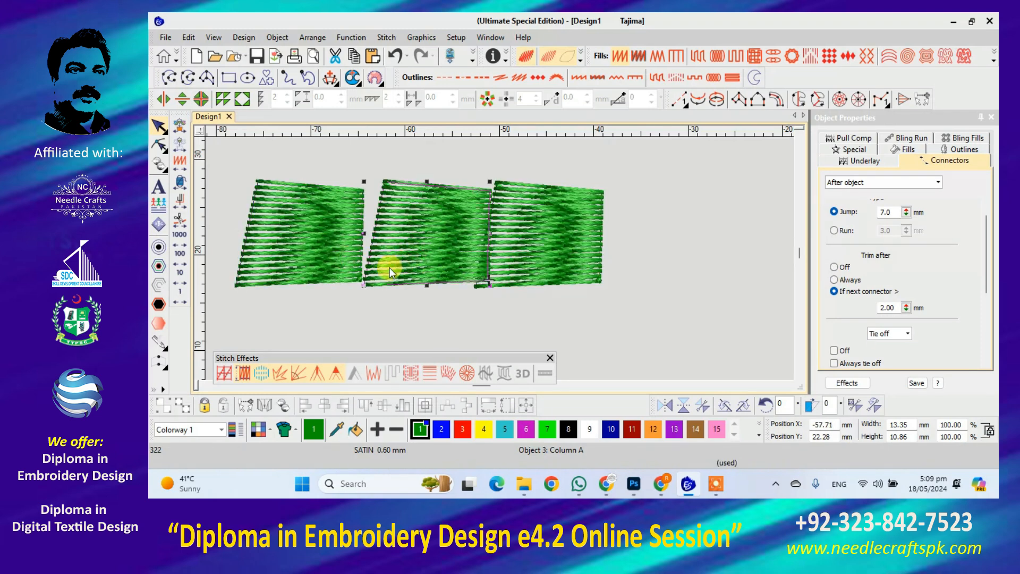
Enlarge the copied satin shape to about 19.2 by 15.6 mm and position it so it overlaps both neighbouring shapes.
{"action": "left_click", "coordinate": [363, 283]}
{"action": "left_click", "coordinate": [368, 283]}
{"action": "left_click_drag", "start_coordinate": [363, 286], "coordinate": [309, 327]}
{"action": "left_click_drag", "start_coordinate": [400, 276], "coordinate": [419, 257]}
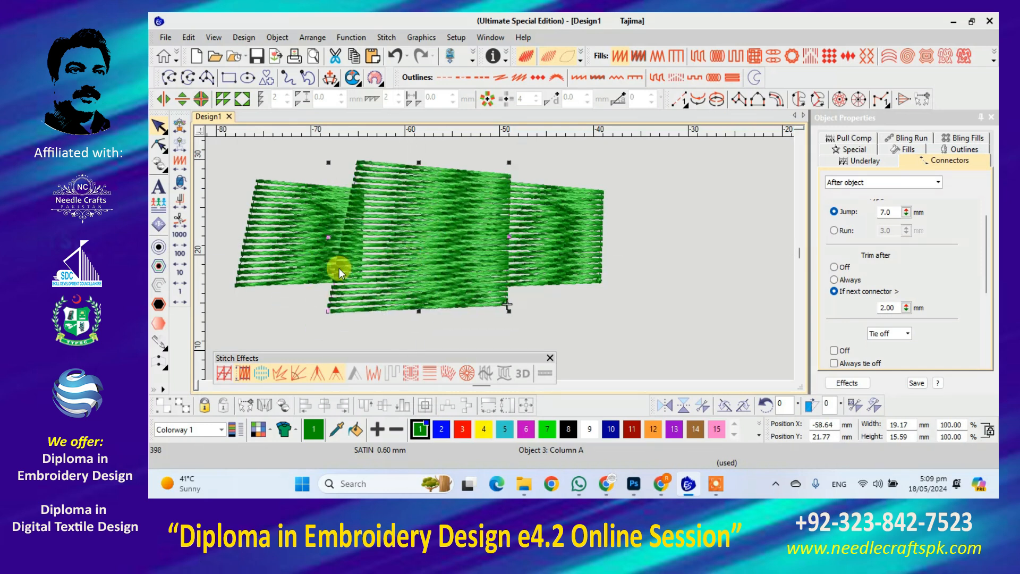
Select the three satin shapes in turn and travel through the stitches from the design start to examine the sewing order.
{"action": "left_click", "coordinate": [286, 269]}
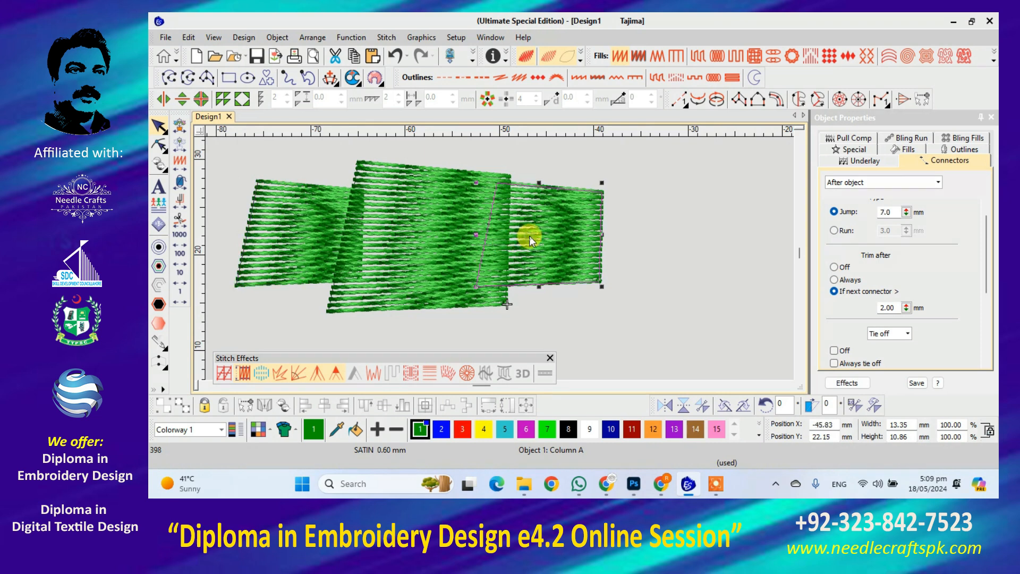
{"action": "left_click", "coordinate": [445, 243]}
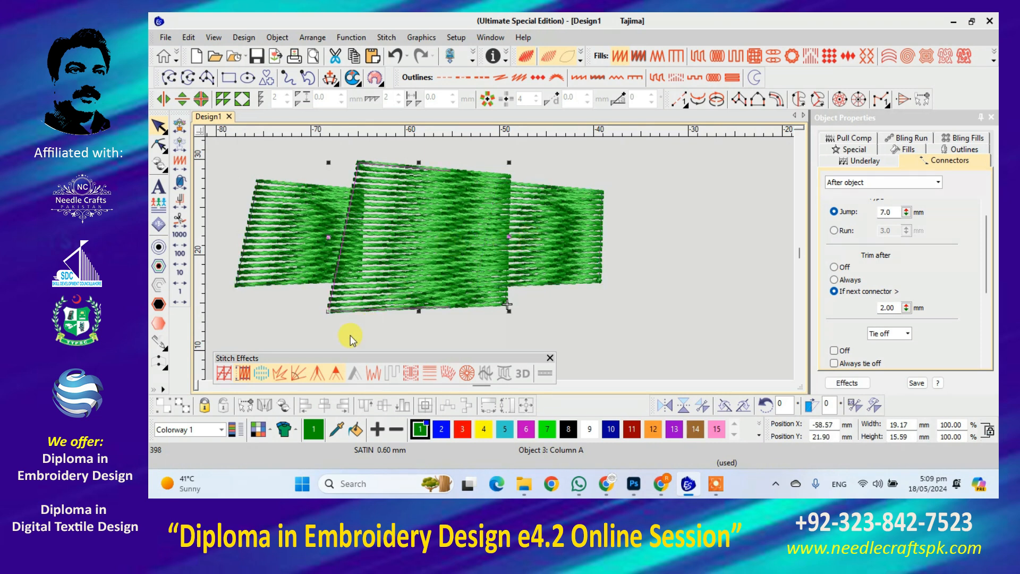
{"action": "left_click", "coordinate": [274, 238]}
{"action": "left_click", "coordinate": [533, 216]}
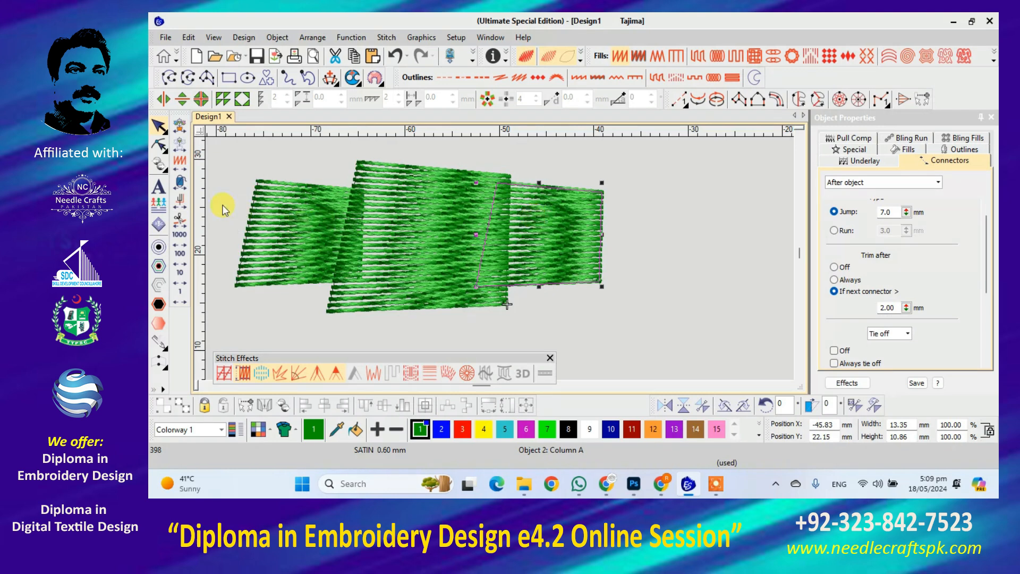
{"action": "left_click", "coordinate": [180, 126]}
{"action": "left_click", "coordinate": [179, 197]}
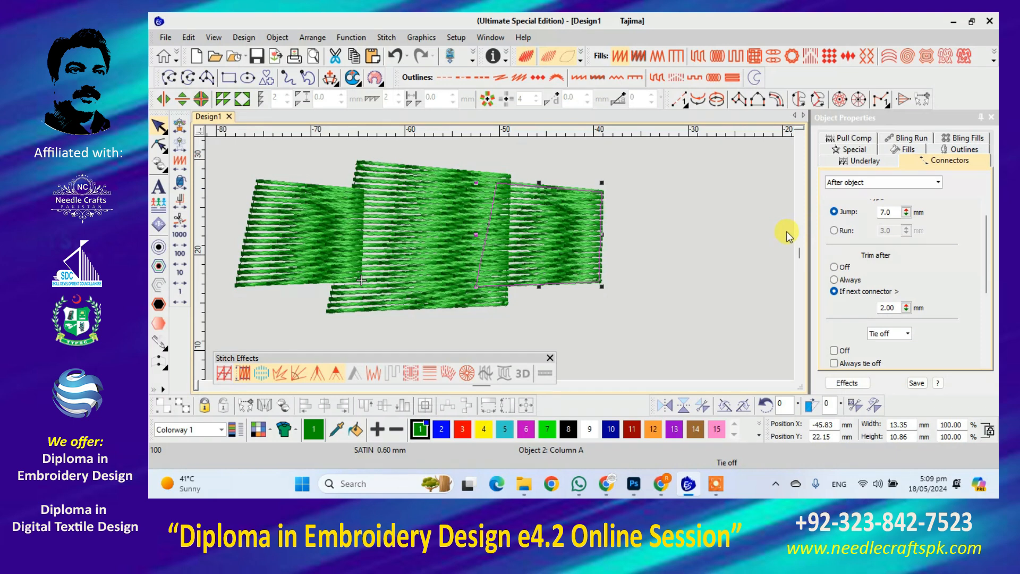
{"action": "left_click", "coordinate": [626, 263]}
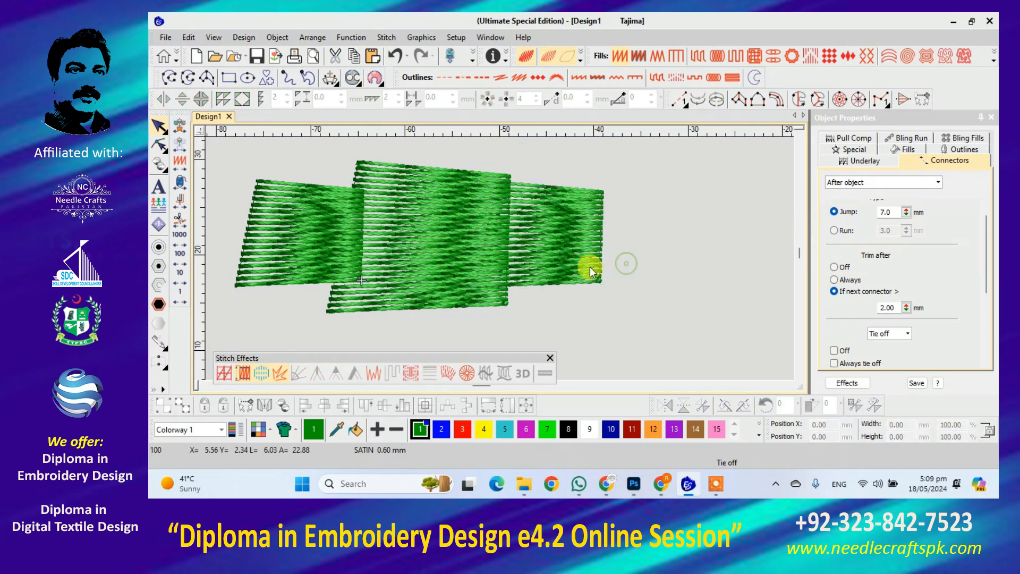
{"action": "left_click", "coordinate": [415, 217]}
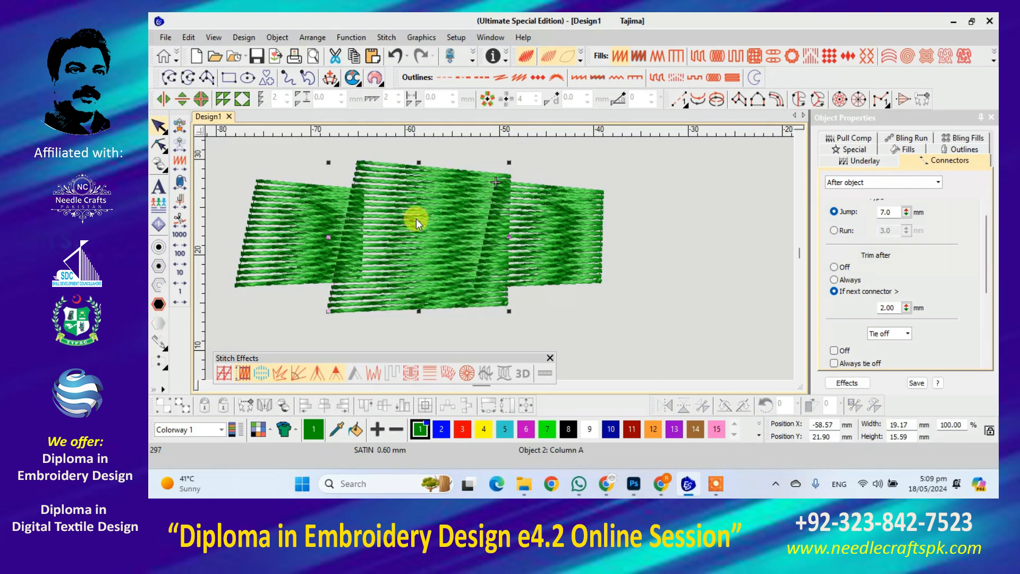
{"action": "left_click", "coordinate": [179, 126]}
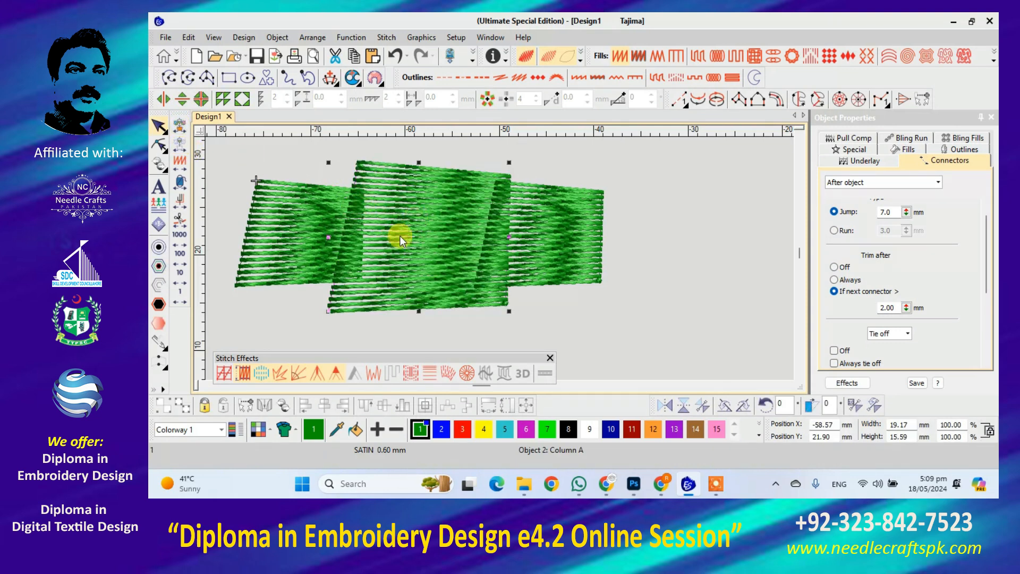
{"action": "left_click", "coordinate": [420, 317]}
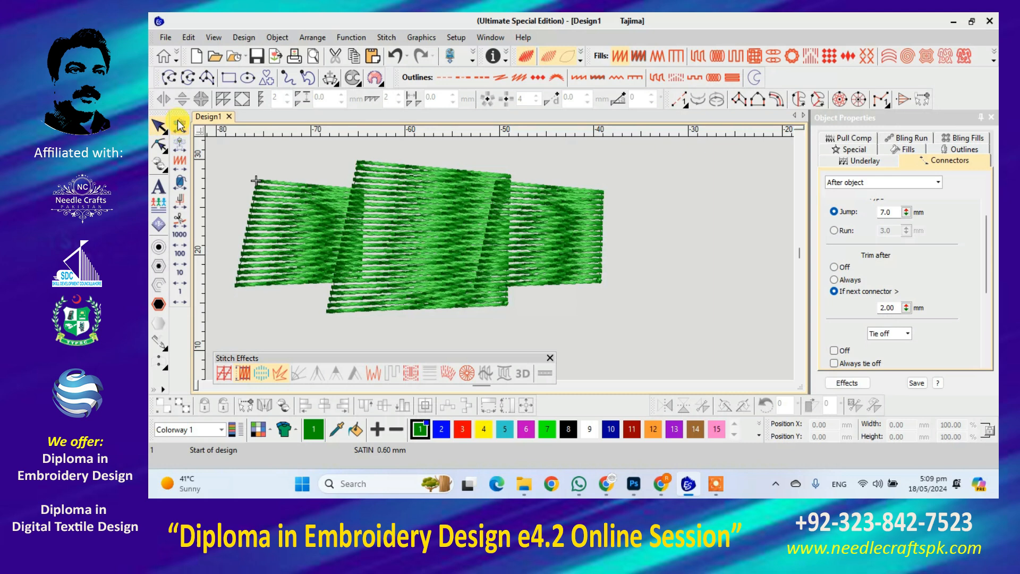
{"action": "left_click", "coordinate": [181, 200]}
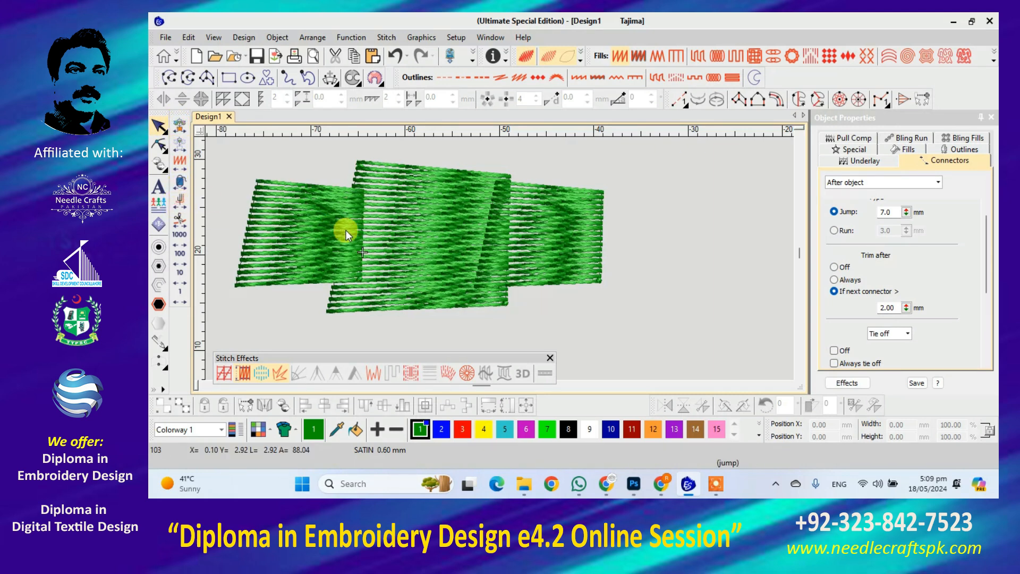
Try deleting each of the three satin shapes in turn, undoing every deletion.
{"action": "left_click", "coordinate": [317, 237]}
{"action": "key", "text": "Delete"}
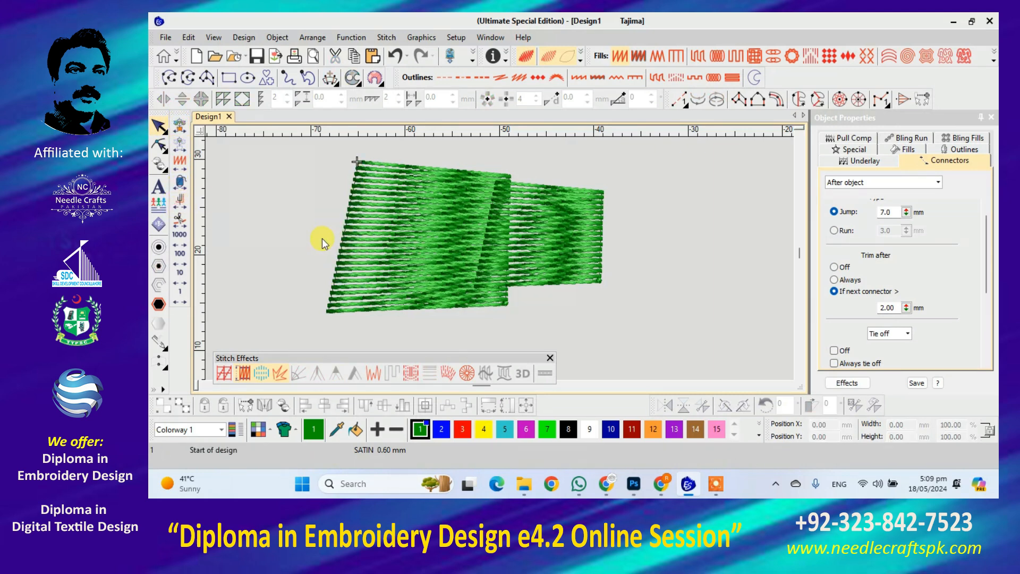
{"action": "key", "text": "ctrl+z"}
{"action": "left_click", "coordinate": [528, 237]}
{"action": "key", "text": "Delete"}
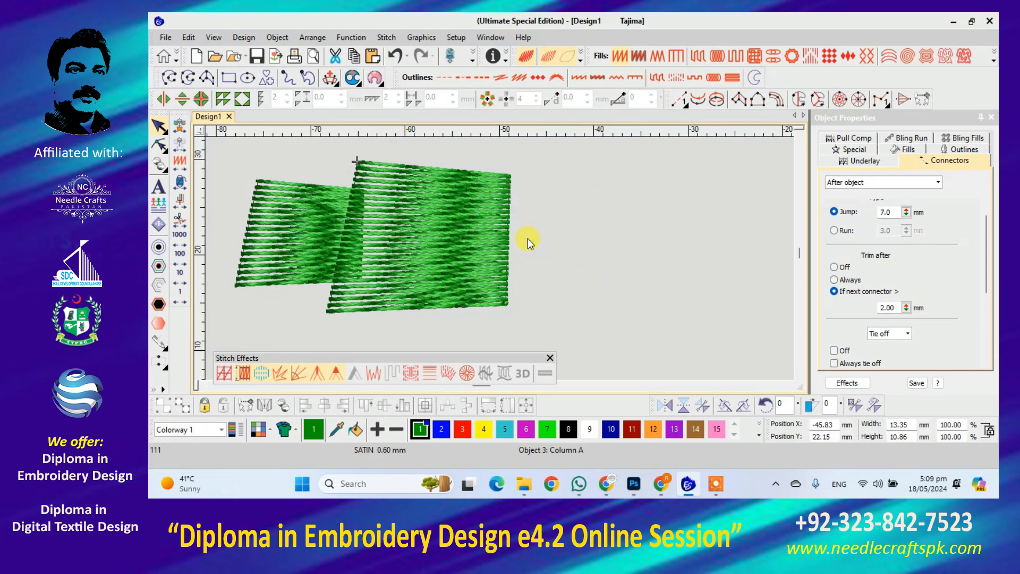
{"action": "key", "text": "ctrl+z"}
{"action": "left_click", "coordinate": [448, 241]}
{"action": "key", "text": "Delete"}
{"action": "key", "text": "ctrl+z"}
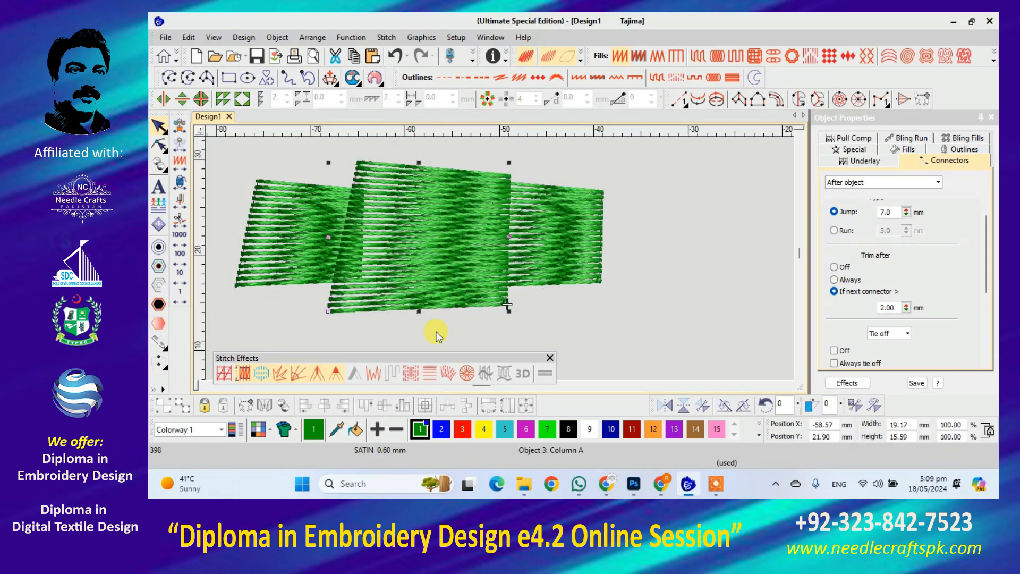
Travel through the design's machine functions from its start with the first satin shape selected to examine the jumps and tie-offs.
{"action": "left_click", "coordinate": [559, 320]}
{"action": "left_click", "coordinate": [321, 250]}
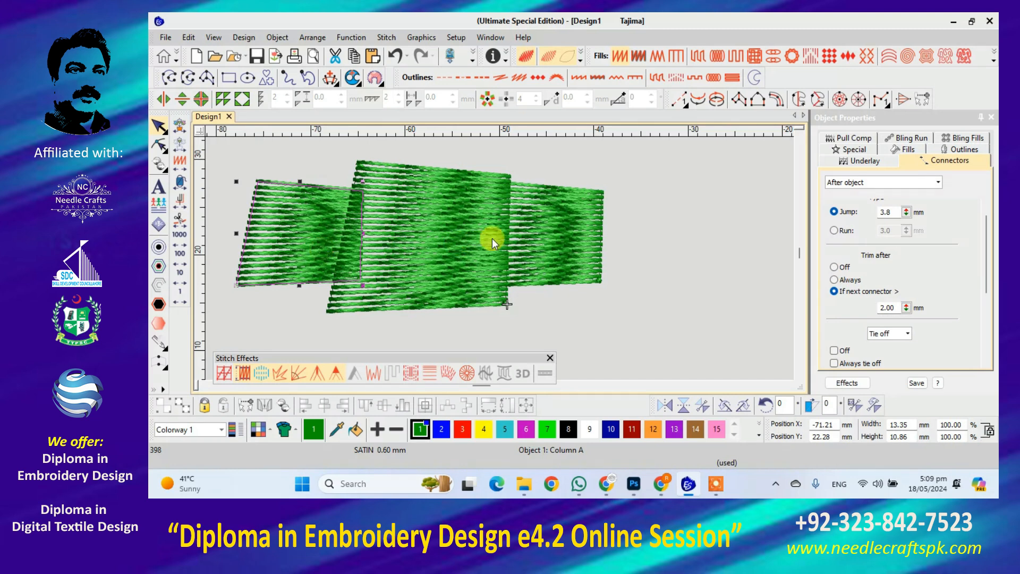
{"action": "left_click", "coordinate": [180, 184]}
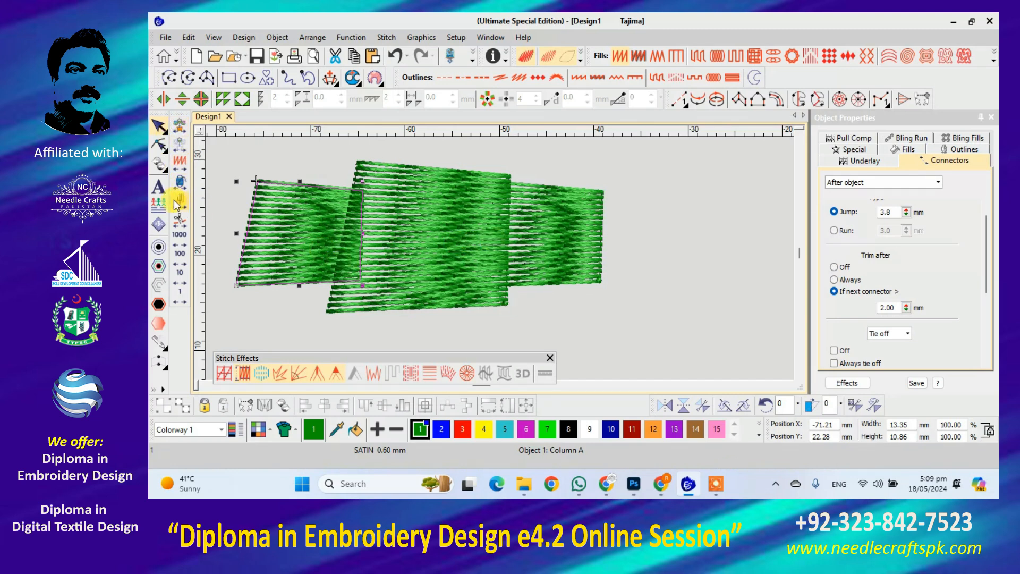
{"action": "right_click", "coordinate": [179, 202]}
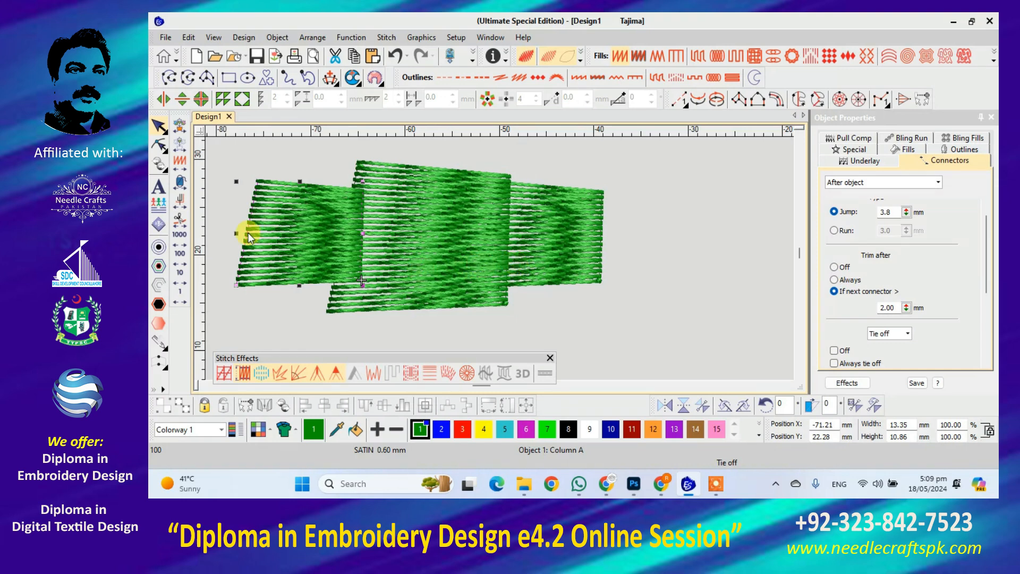
{"action": "right_click", "coordinate": [180, 203]}
{"action": "right_click", "coordinate": [180, 202]}
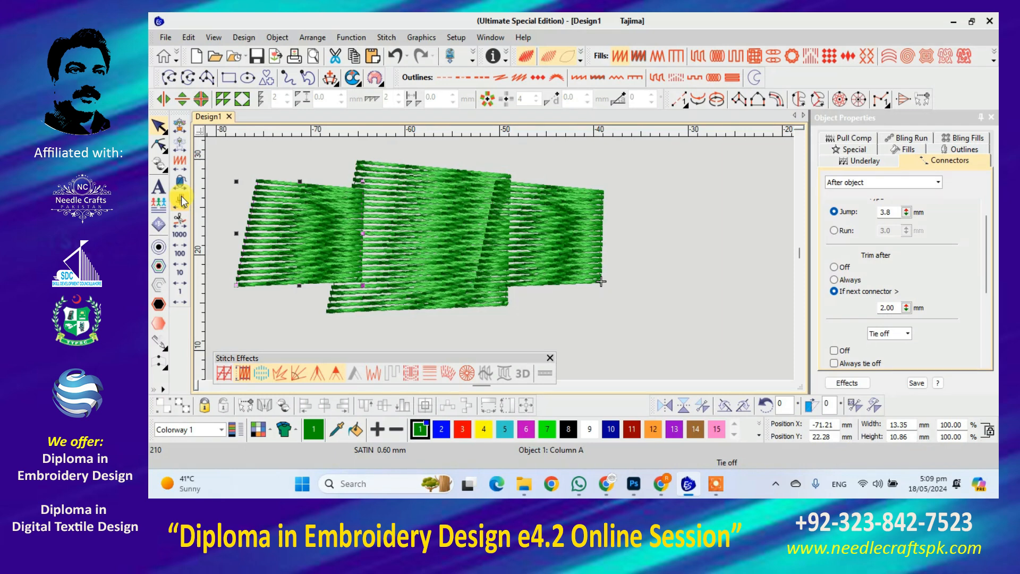
{"action": "left_click", "coordinate": [180, 202]}
Change the connector of the first satin shape to Run with a length of 3.0 mm.
{"action": "left_click", "coordinate": [310, 237]}
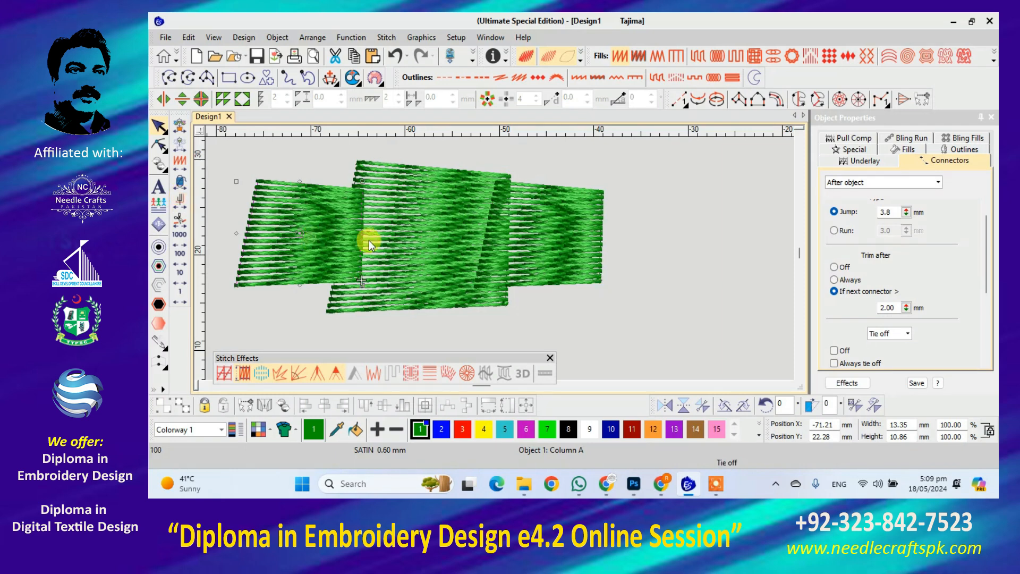
{"action": "left_click", "coordinate": [833, 231]}
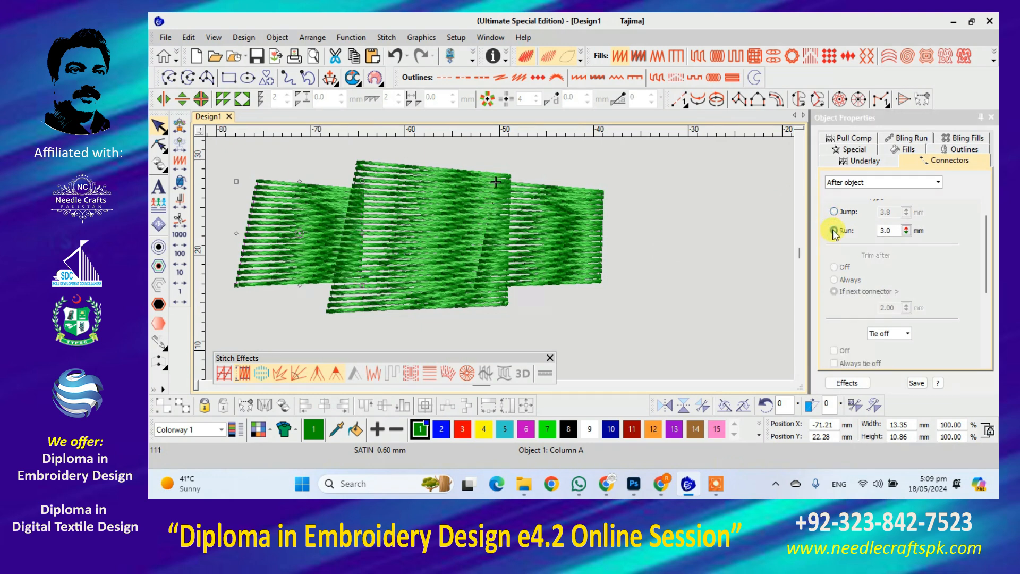
{"action": "left_click", "coordinate": [626, 264]}
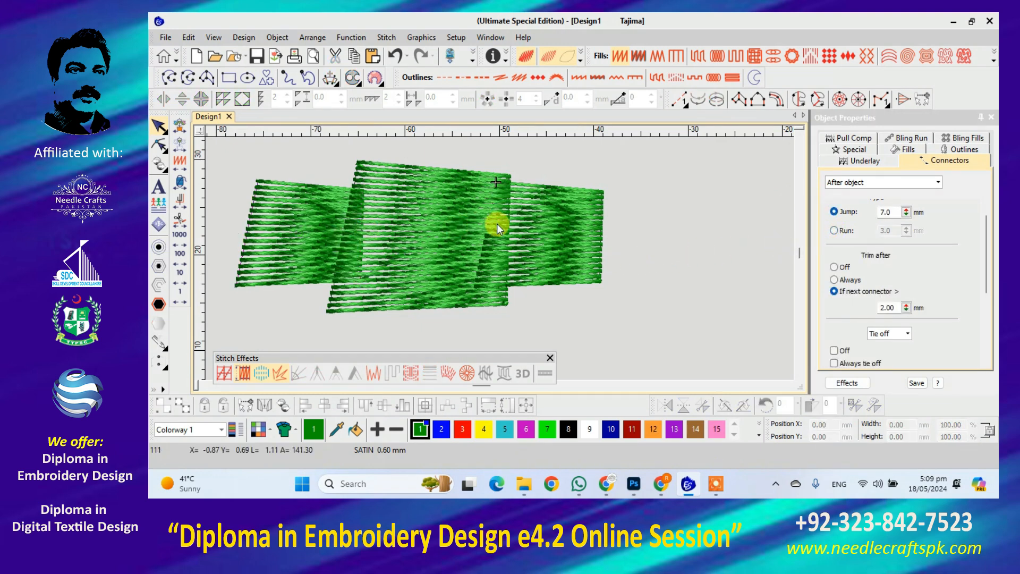
Move the large overlapping satin shape out of the gap to about X -35.5, Y 17.1 mm to uncover the run connector.
{"action": "mouse_move", "coordinate": [439, 232]}
{"action": "left_mouse_down"}
{"action": "mouse_move", "coordinate": [431, 228]}
{"action": "mouse_move", "coordinate": [588, 273]}
{"action": "mouse_move", "coordinate": [442, 227]}
{"action": "left_mouse_up"}
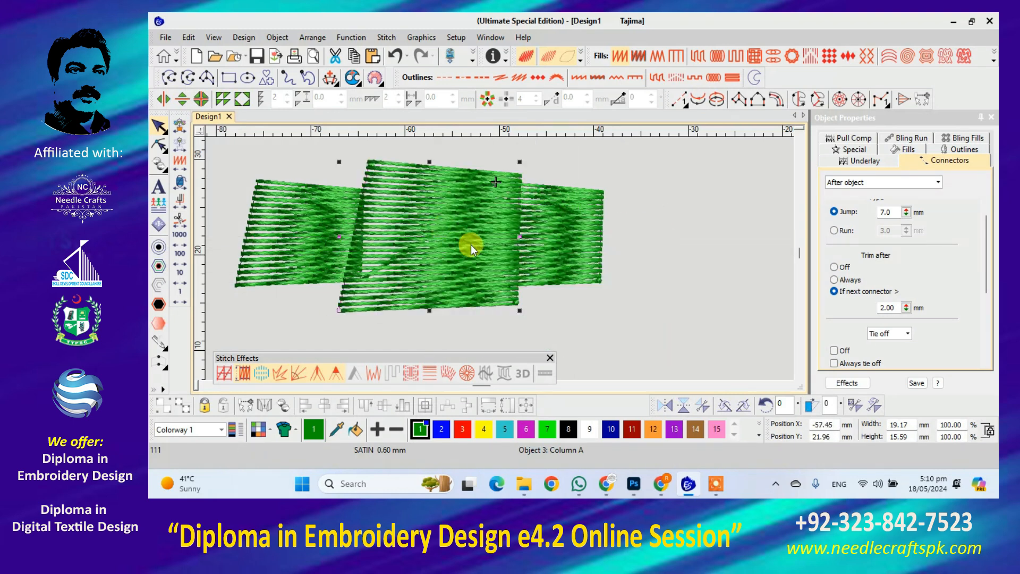
{"action": "left_click", "coordinate": [311, 216]}
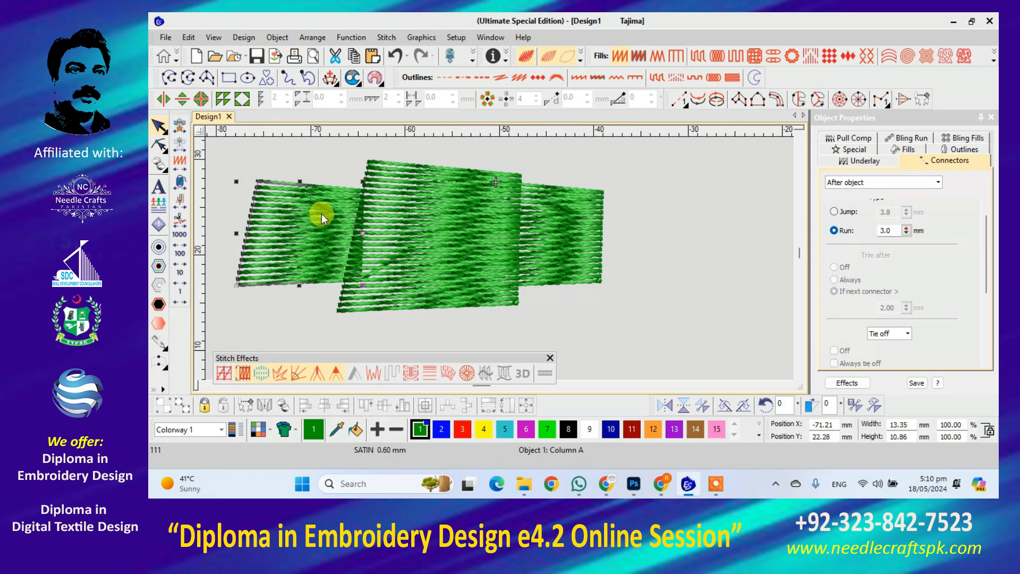
{"action": "left_click_drag", "start_coordinate": [432, 225], "coordinate": [639, 272]}
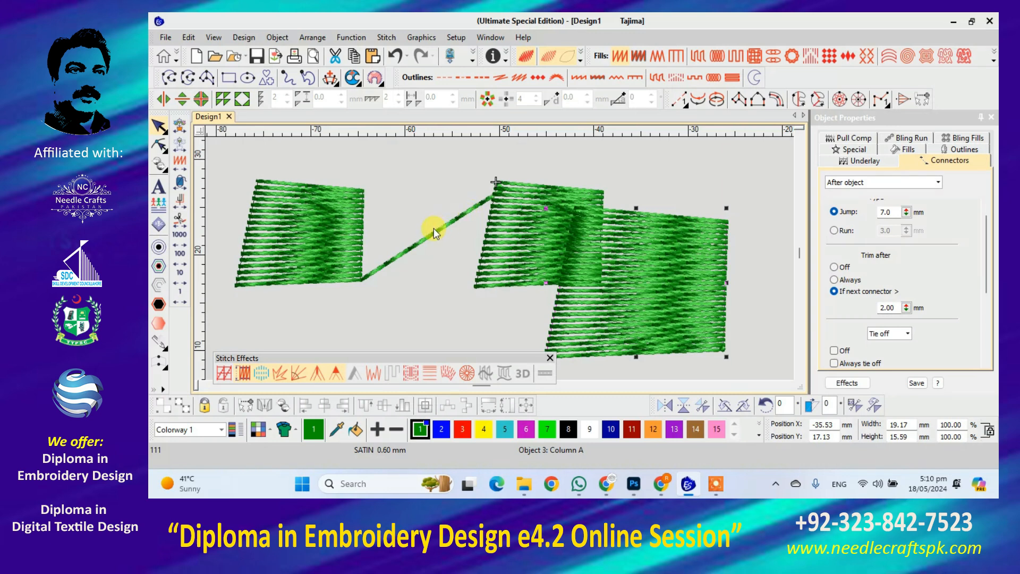
Switch the first satin shape's connector from Run to Jump with the large shape moved aside.
{"action": "left_click", "coordinate": [330, 243]}
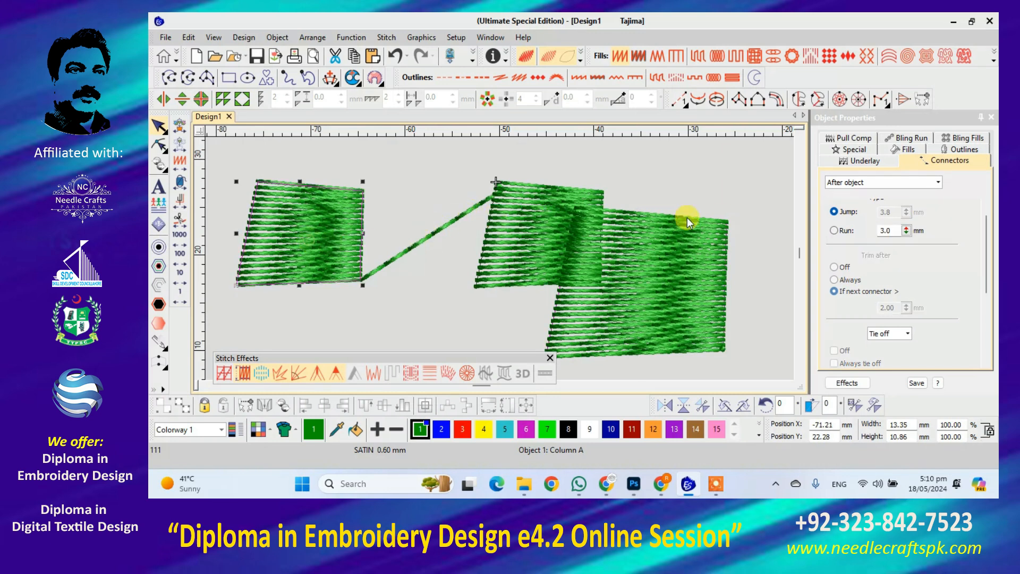
{"action": "left_click", "coordinate": [834, 211]}
{"action": "left_click", "coordinate": [833, 212]}
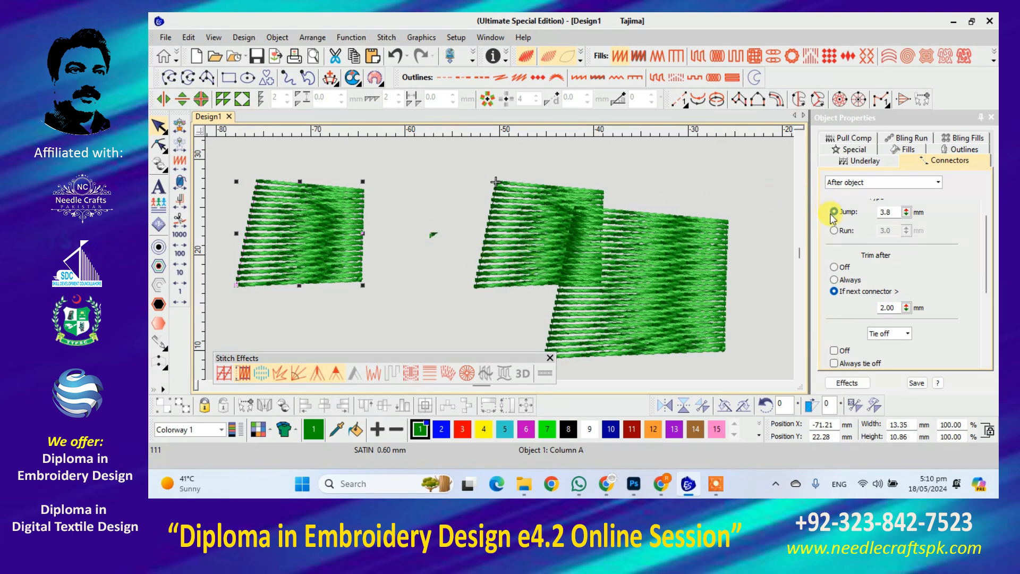
Switch the first satin shape's connector to Run and move the large satin shape over the gap at about X -58.4, Y 21.8 mm.
{"action": "left_click", "coordinate": [833, 230]}
{"action": "left_click", "coordinate": [629, 256]}
{"action": "left_click_drag", "start_coordinate": [629, 256], "coordinate": [457, 214]}
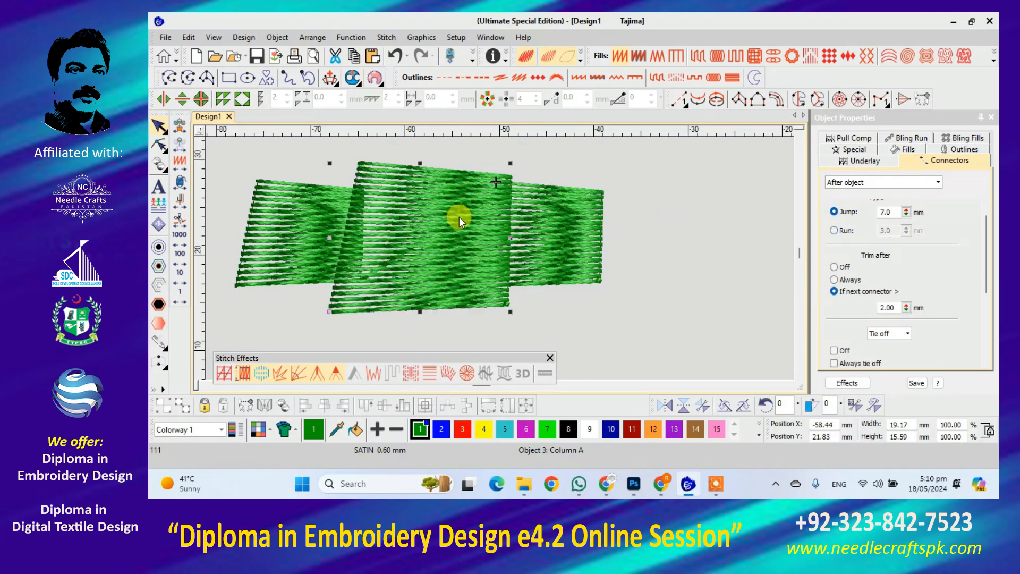
Move the large satin shape off the run connector, then back over the gap at about X -59.1, Y 23.1 mm.
{"action": "left_click", "coordinate": [332, 230]}
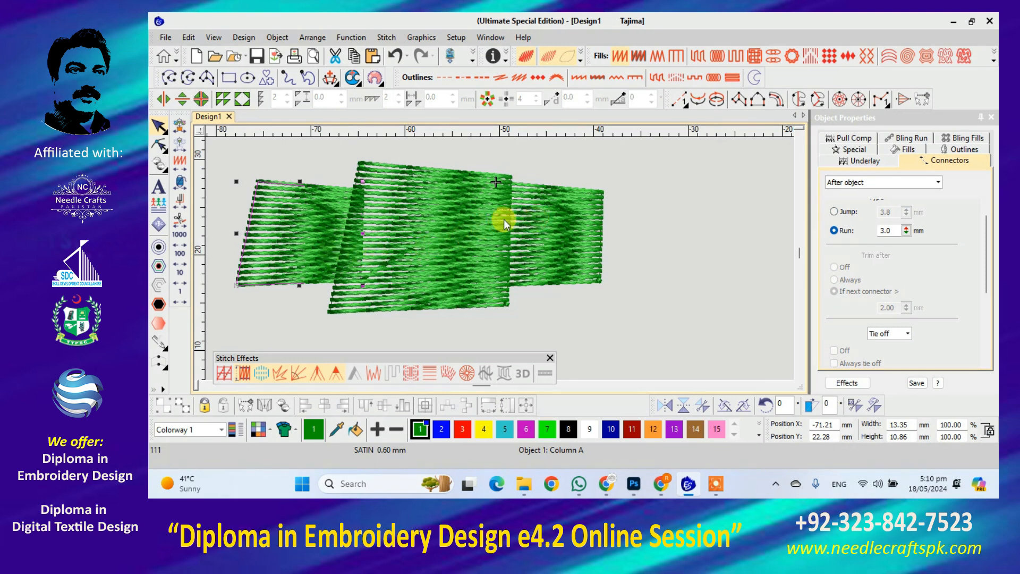
{"action": "left_click_drag", "start_coordinate": [425, 236], "coordinate": [601, 276]}
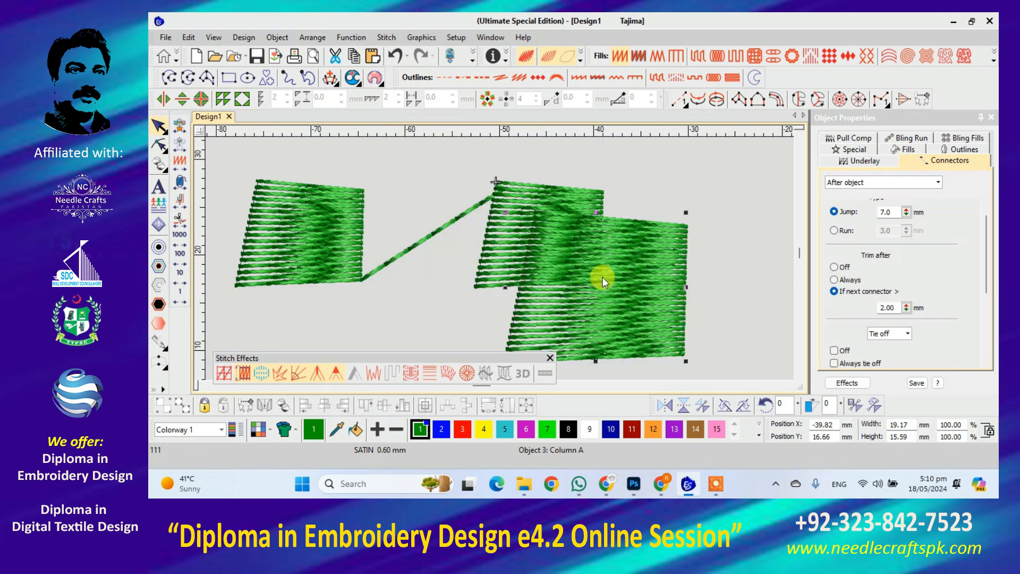
{"action": "left_click_drag", "start_coordinate": [666, 297], "coordinate": [483, 234]}
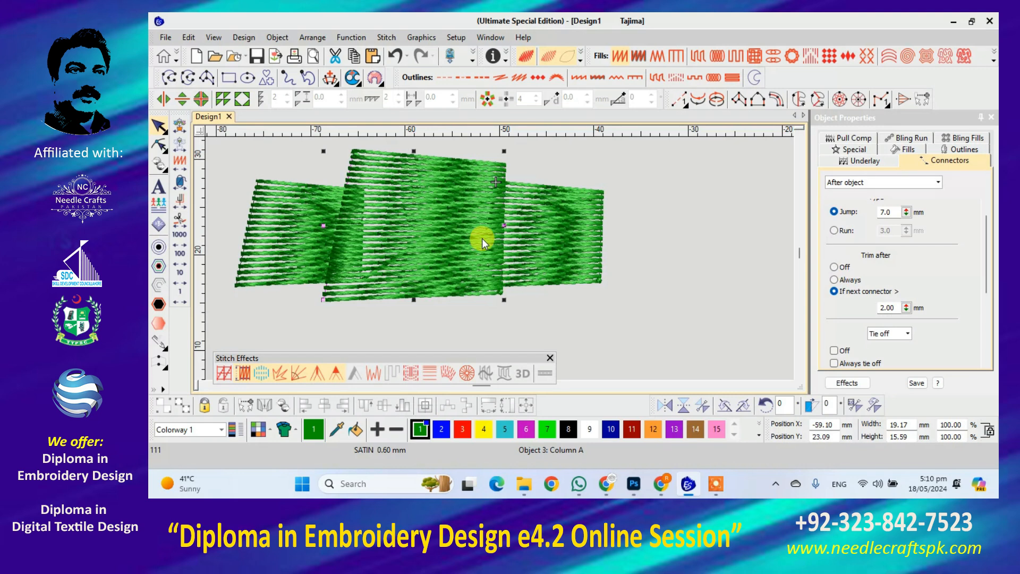
Delete the large satin shape covering the run connector.
{"action": "scroll", "coordinate": [483, 238], "scroll_direction": "down", "scroll_amount": 3}
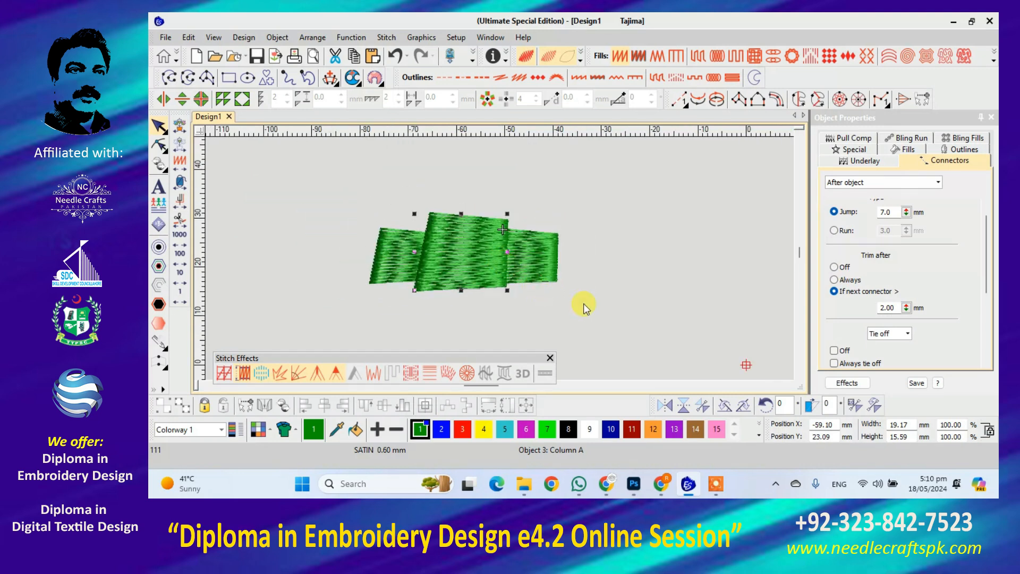
{"action": "left_click", "coordinate": [492, 276]}
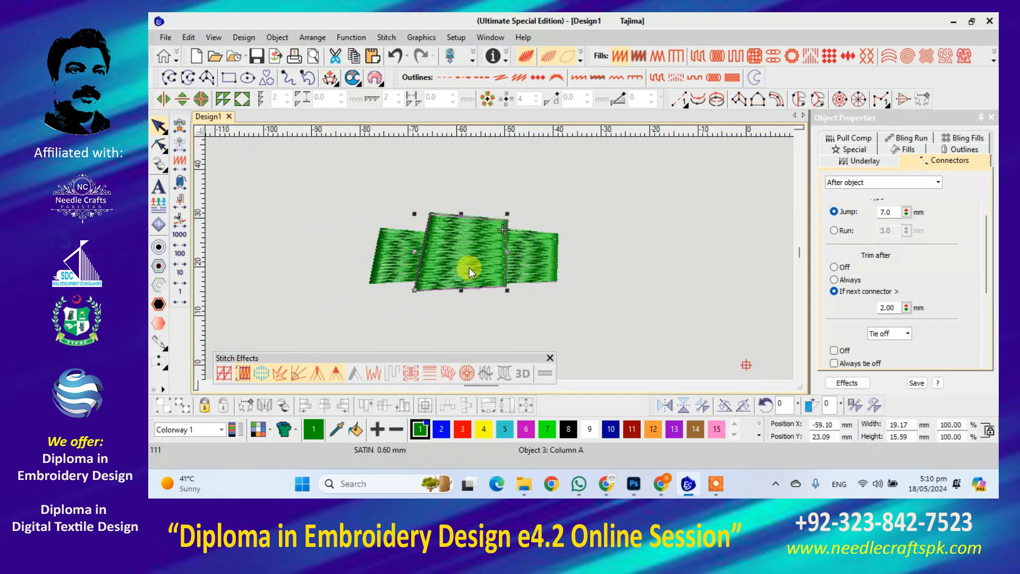
{"action": "key", "text": "Delete"}
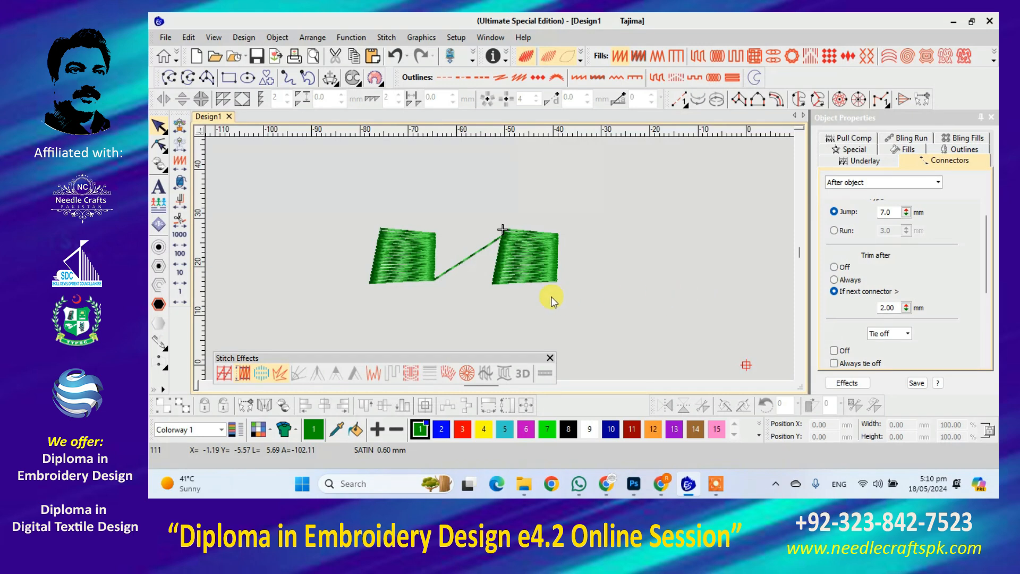
Show the design as plain stitch lines and switch the first satin shape's connector back to Jump.
{"action": "key", "text": "t"}
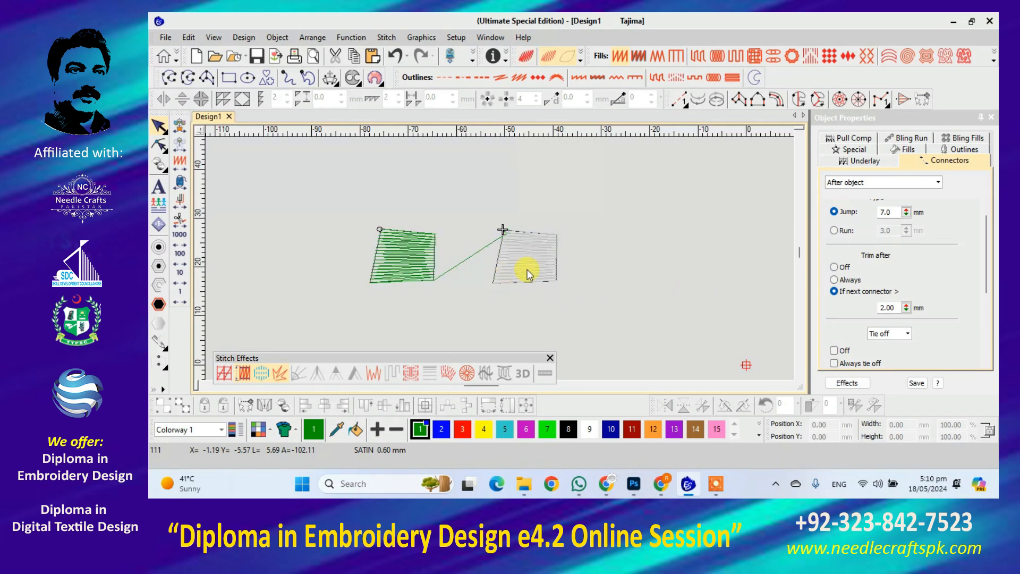
{"action": "left_click", "coordinate": [415, 256]}
{"action": "left_click", "coordinate": [833, 211]}
{"action": "left_click", "coordinate": [228, 176]}
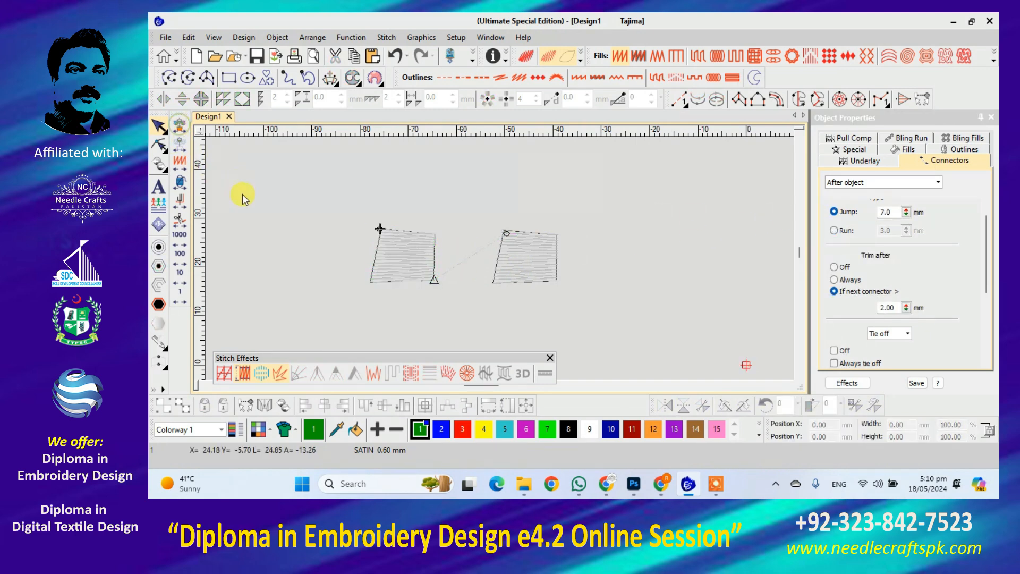
Travel to the machine function at the end of the first satin shape and examine it up close.
{"action": "left_click", "coordinate": [181, 203]}
{"action": "scroll", "coordinate": [500, 260], "scroll_direction": "up", "scroll_amount": 1}
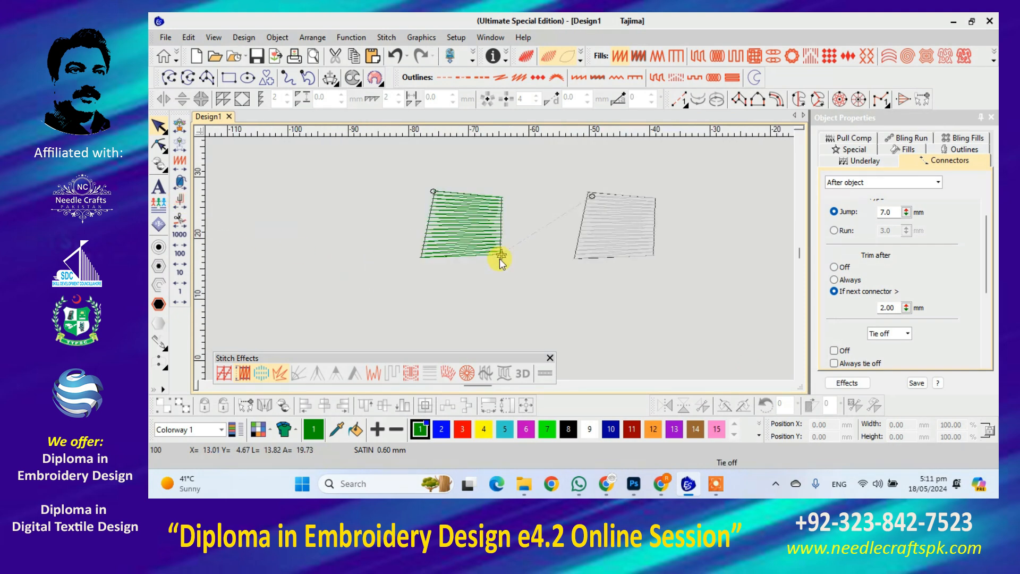
{"action": "scroll", "coordinate": [499, 258], "scroll_direction": "up", "scroll_amount": 2}
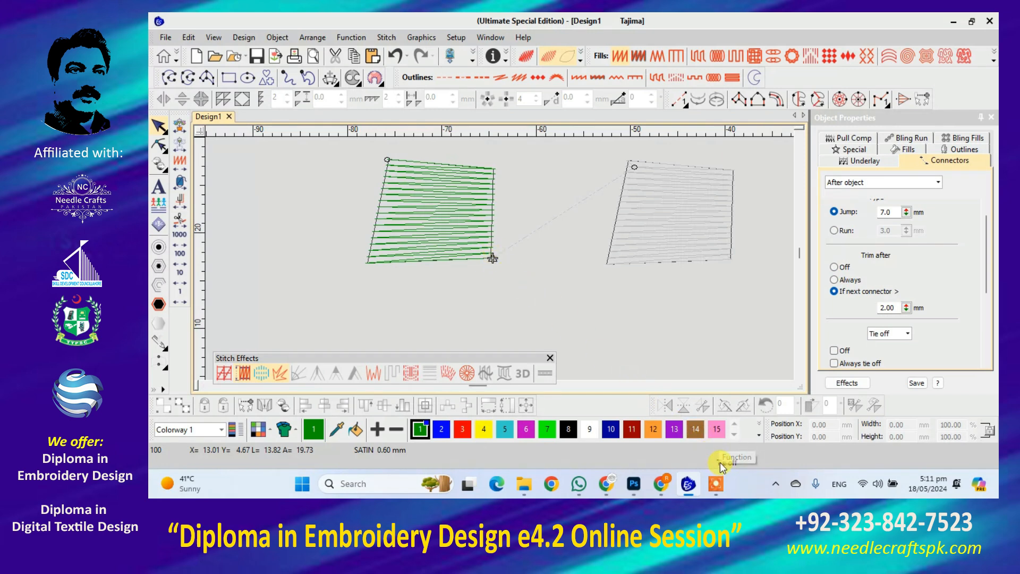
Move the second satin shape closer, to about X -53.2, Y 17.7 mm, and travel through the machine functions.
{"action": "left_click_drag", "start_coordinate": [674, 247], "coordinate": [603, 285]}
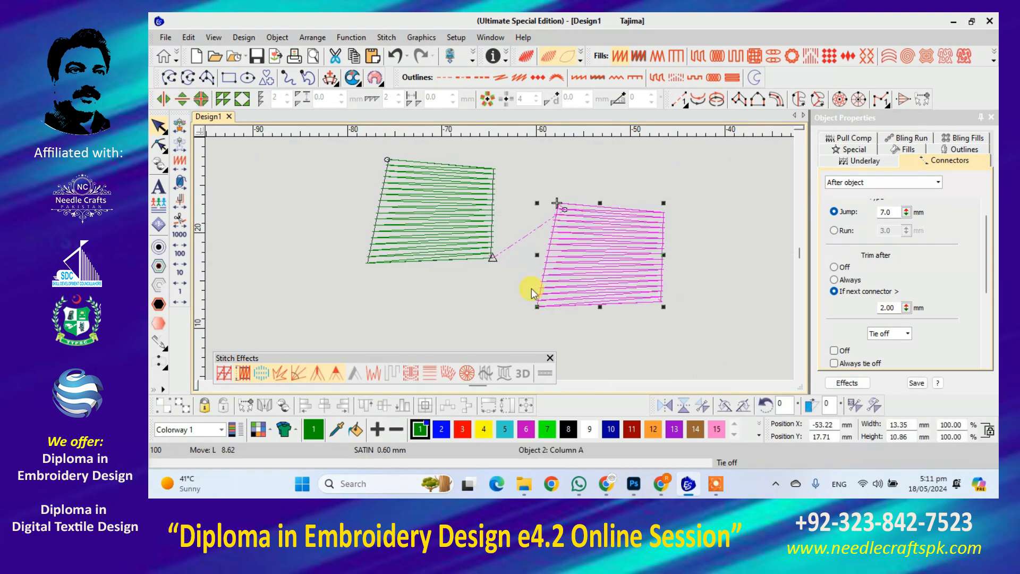
{"action": "left_click", "coordinate": [181, 206]}
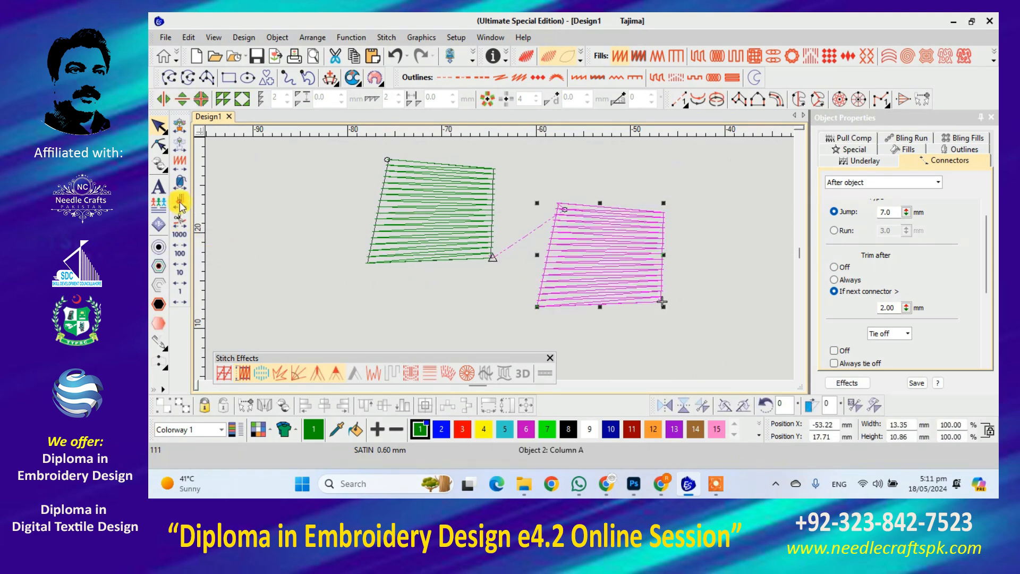
{"action": "left_click", "coordinate": [180, 206]}
{"action": "left_click", "coordinate": [181, 206]}
{"action": "left_click", "coordinate": [181, 207]}
{"action": "left_click", "coordinate": [181, 206]}
Move the second satin shape nearer still, to about X -57.9, Y 14.3 mm, and travel from the design's start to the first shape's end function.
{"action": "left_click_drag", "start_coordinate": [573, 223], "coordinate": [544, 258]}
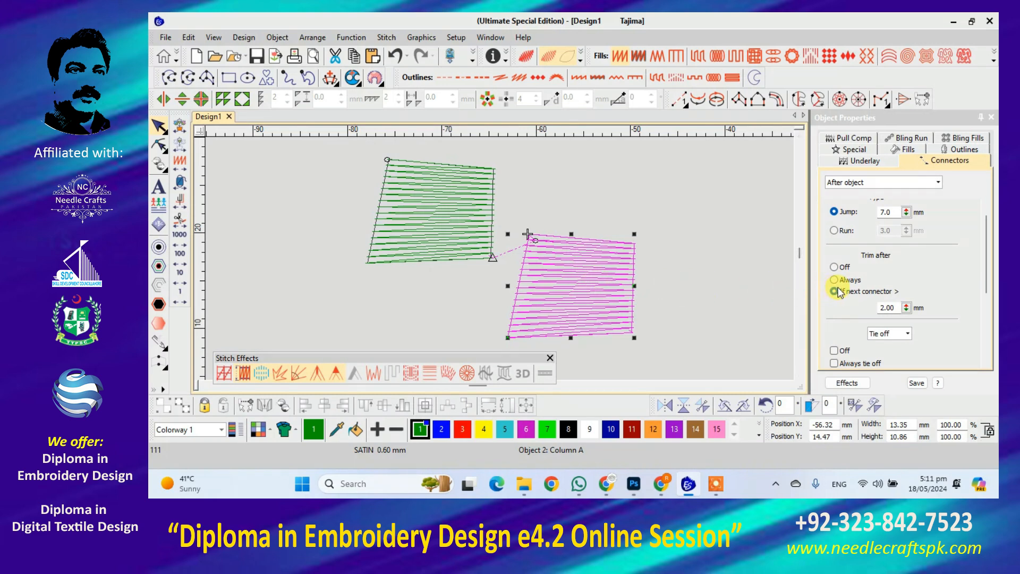
{"action": "left_click_drag", "start_coordinate": [563, 276], "coordinate": [541, 280]}
{"action": "left_click", "coordinate": [183, 175]}
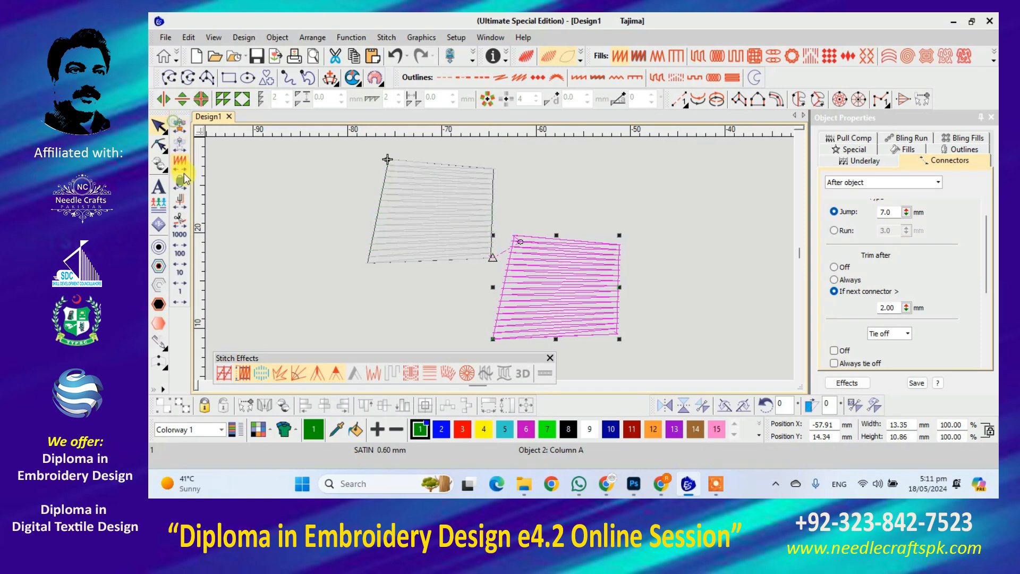
{"action": "right_click", "coordinate": [182, 198]}
{"action": "left_click", "coordinate": [322, 229]}
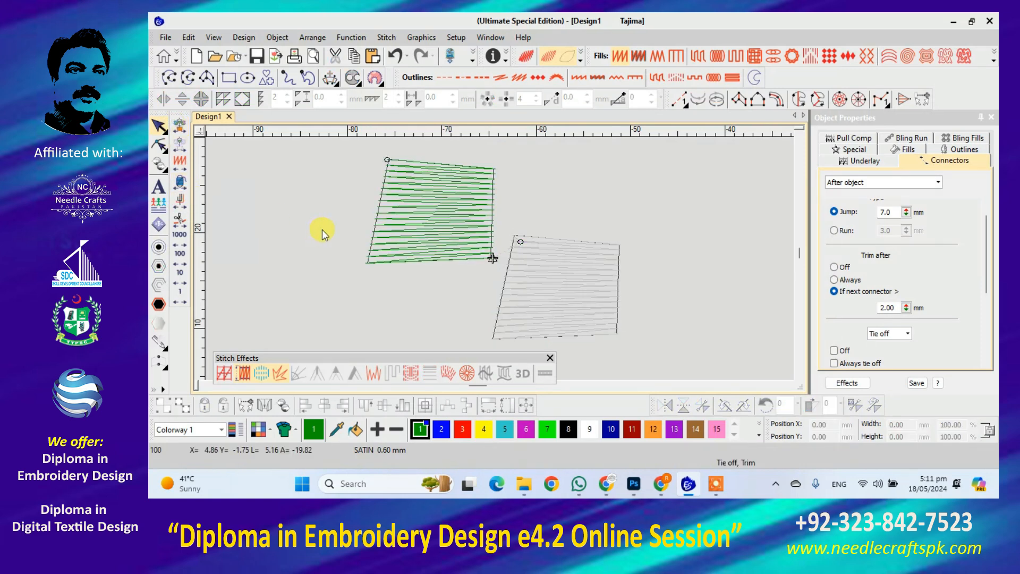
Travel through the machine functions from the design's start, examining the tie-off, trim and jump between the two satin shapes.
{"action": "left_click", "coordinate": [180, 127]}
{"action": "right_click", "coordinate": [179, 201]}
{"action": "scroll", "coordinate": [499, 258], "scroll_direction": "up", "scroll_amount": 5}
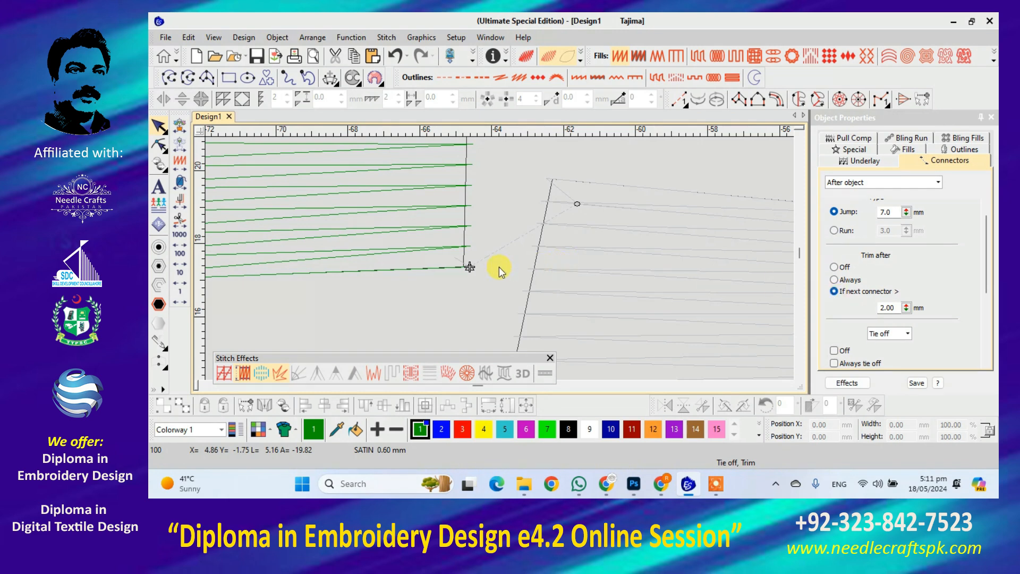
{"action": "scroll", "coordinate": [467, 267], "scroll_direction": "up", "scroll_amount": 1}
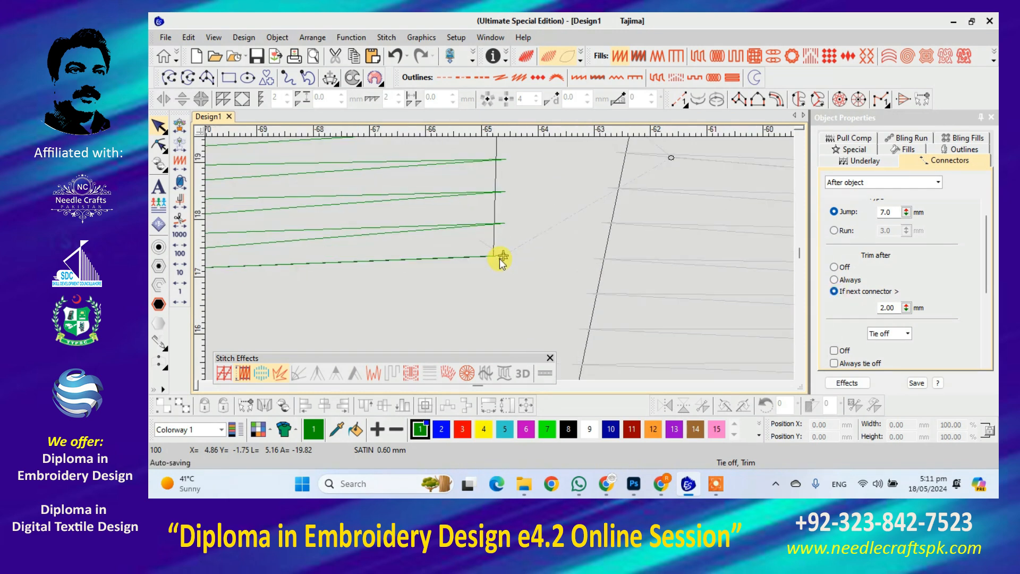
{"action": "scroll", "coordinate": [499, 257], "scroll_direction": "down", "scroll_amount": 1}
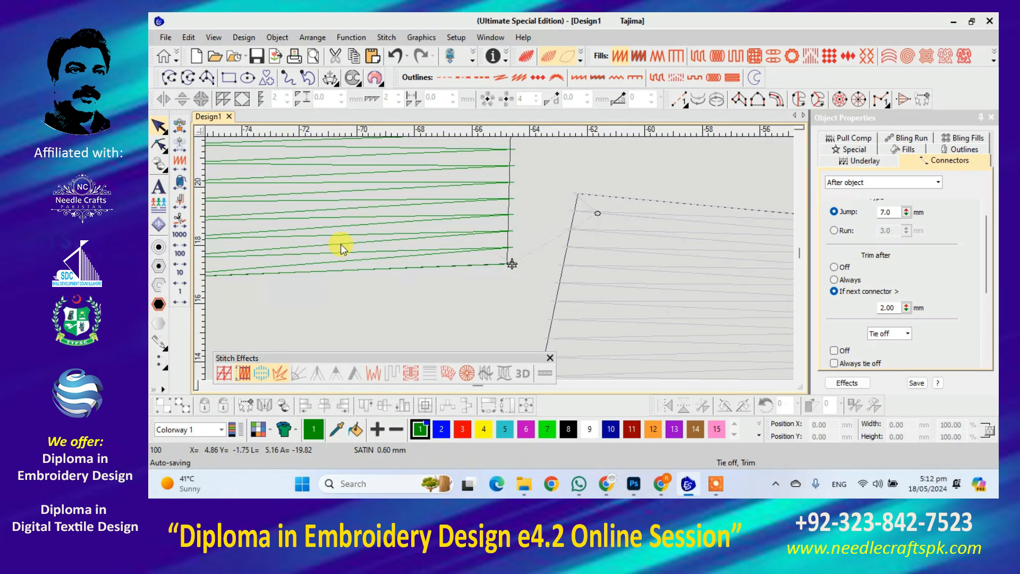
{"action": "left_click", "coordinate": [183, 202]}
{"action": "left_click", "coordinate": [186, 202]}
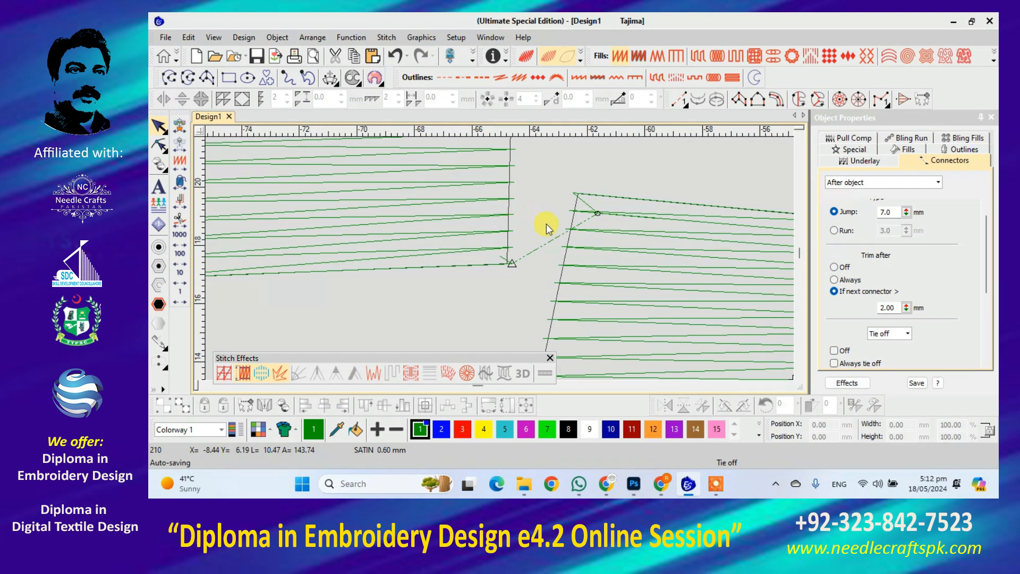
Review the connector type and trim settings, travel back to the first shape's end, and measure the jump to the second shape.
{"action": "scroll", "coordinate": [546, 224], "scroll_direction": "down", "scroll_amount": 3}
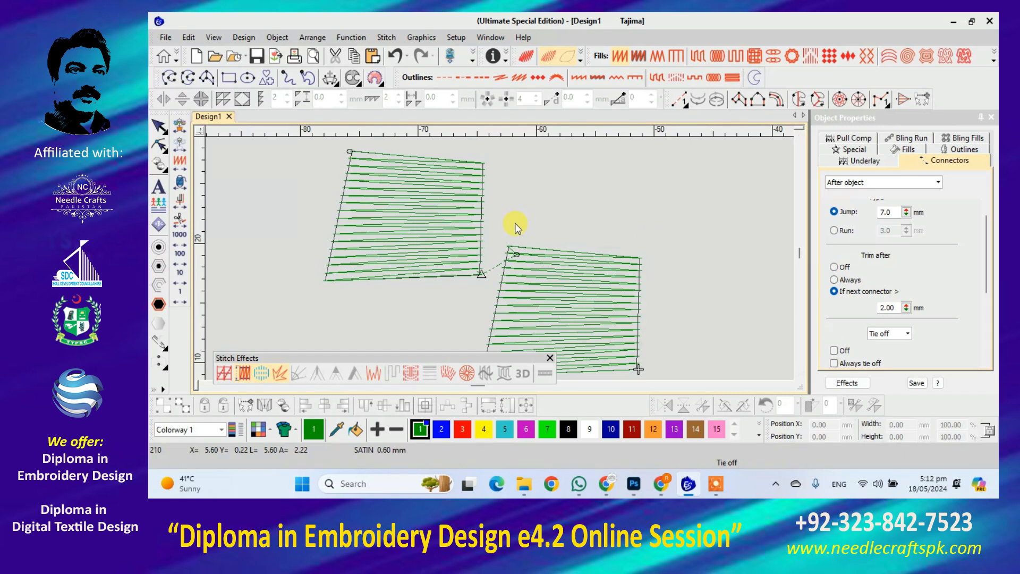
{"action": "scroll", "coordinate": [502, 260], "scroll_direction": "down", "scroll_amount": 5}
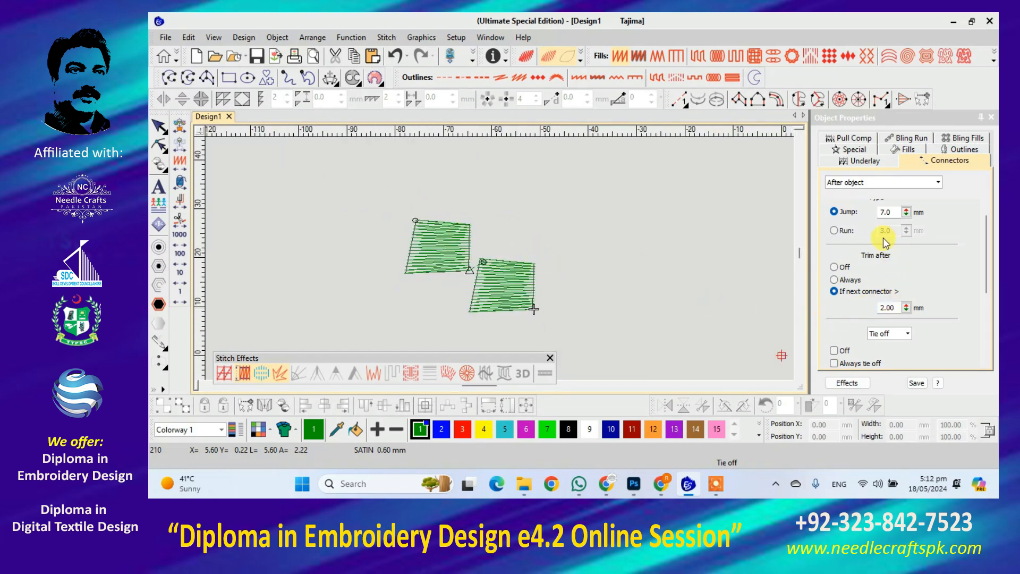
{"action": "scroll", "coordinate": [866, 296], "scroll_direction": "up", "scroll_amount": 1}
{"action": "scroll", "coordinate": [866, 296], "scroll_direction": "up", "scroll_amount": 1}
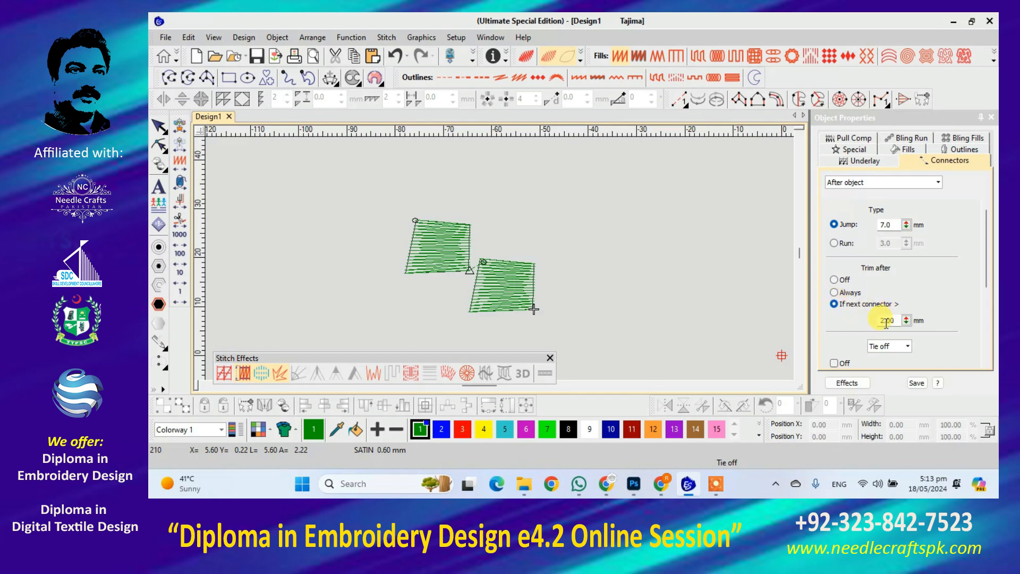
{"action": "scroll", "coordinate": [471, 279], "scroll_direction": "up", "scroll_amount": 4}
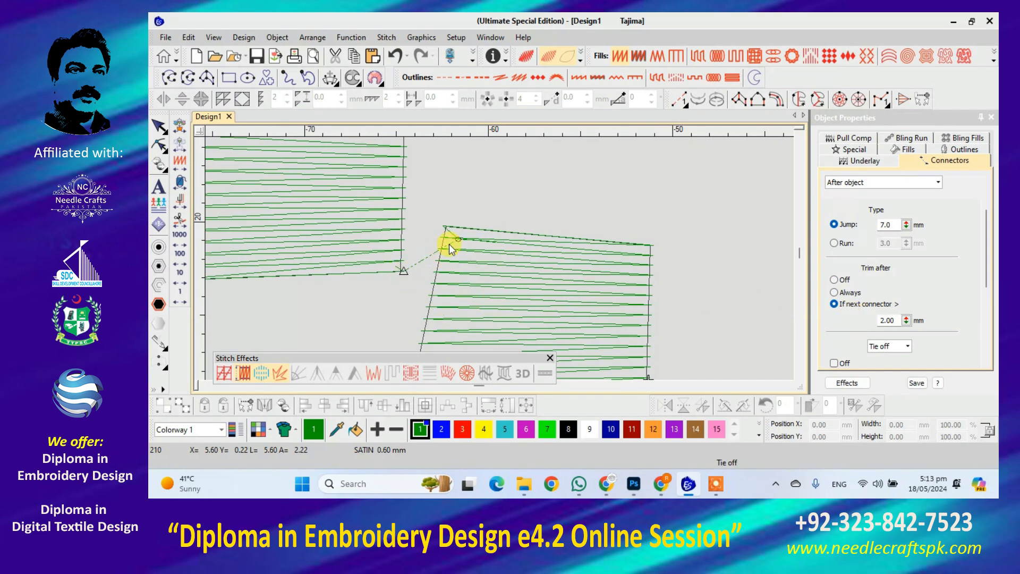
{"action": "left_click", "coordinate": [182, 144]}
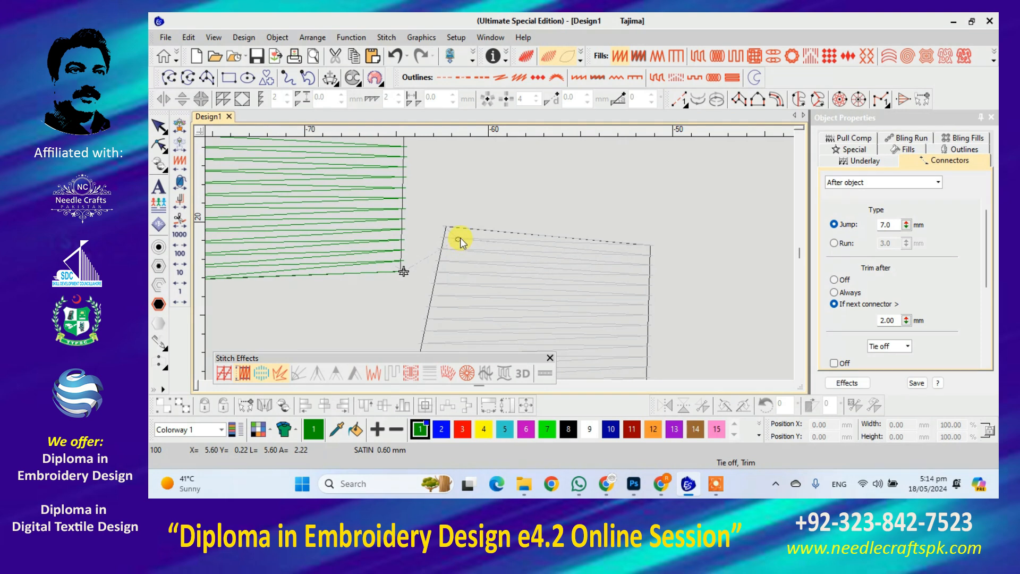
{"action": "key", "text": "m"}
{"action": "left_click", "coordinate": [404, 271]}
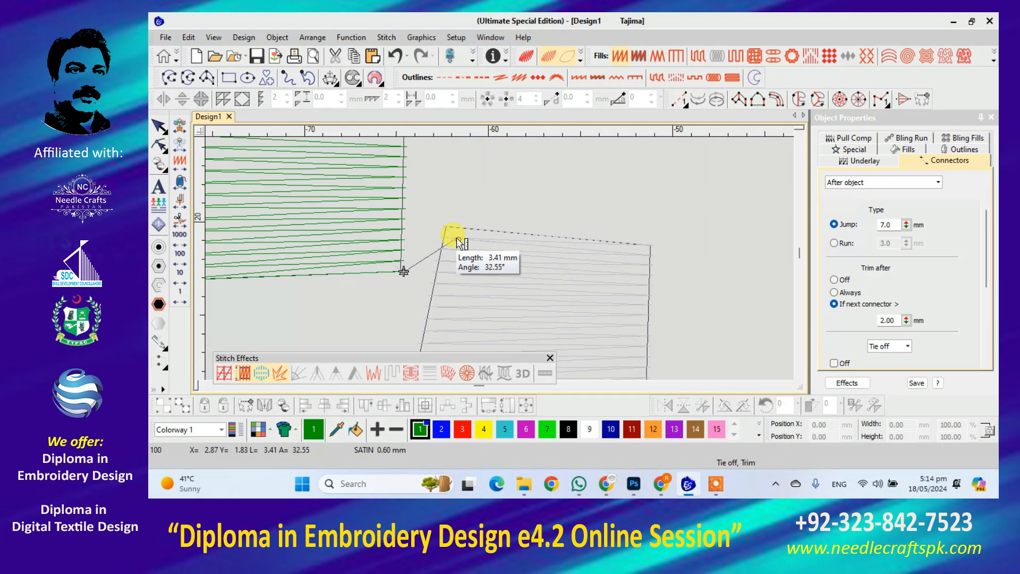
{"action": "key", "text": "Escape"}
{"action": "key", "text": "Escape"}
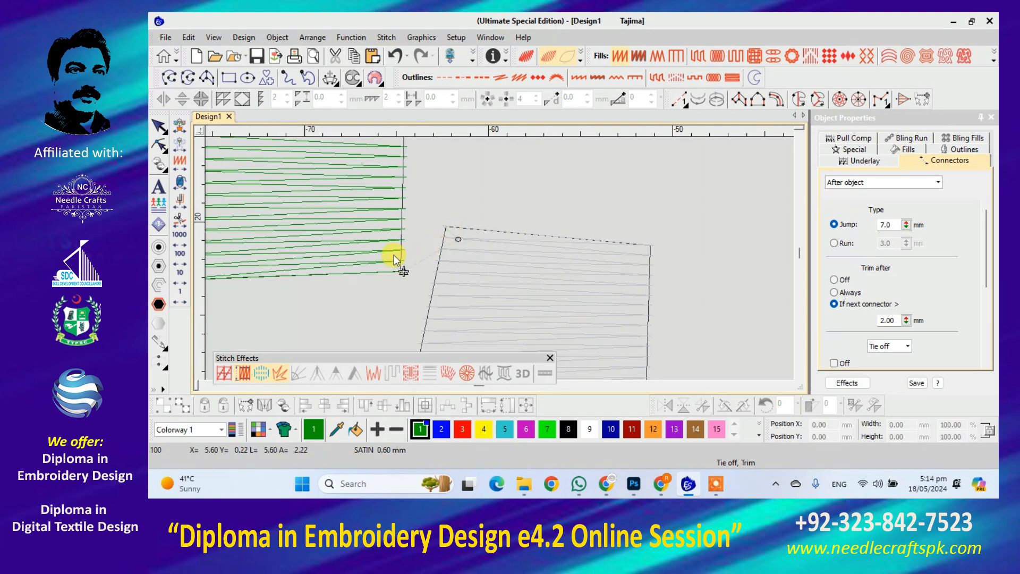
Move the second satin shape closer to the first shape's end, to about X -58.5, Y 13.4 mm.
{"action": "left_click", "coordinate": [469, 267]}
{"action": "left_click", "coordinate": [465, 263]}
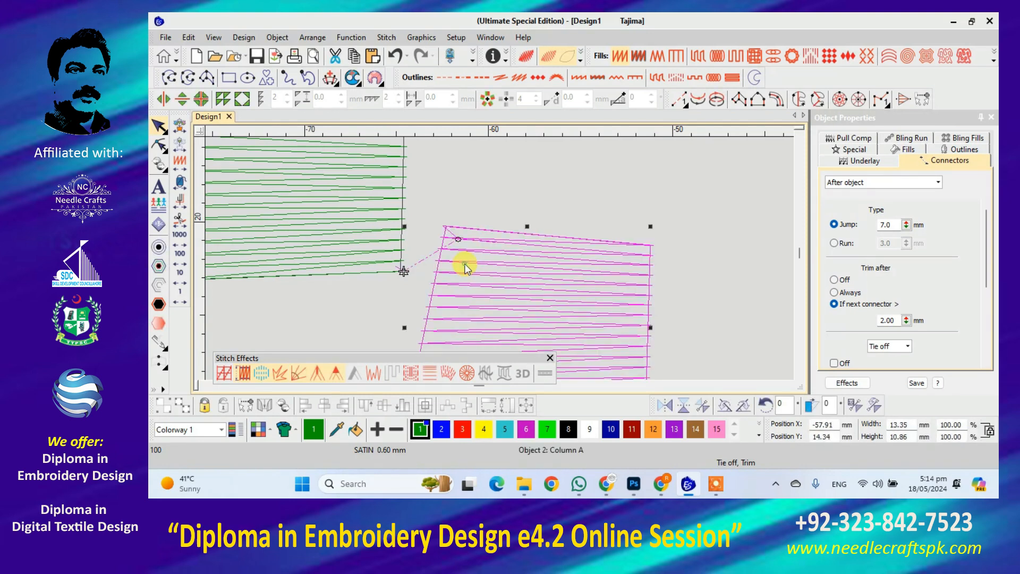
{"action": "left_click_drag", "start_coordinate": [464, 264], "coordinate": [443, 292]}
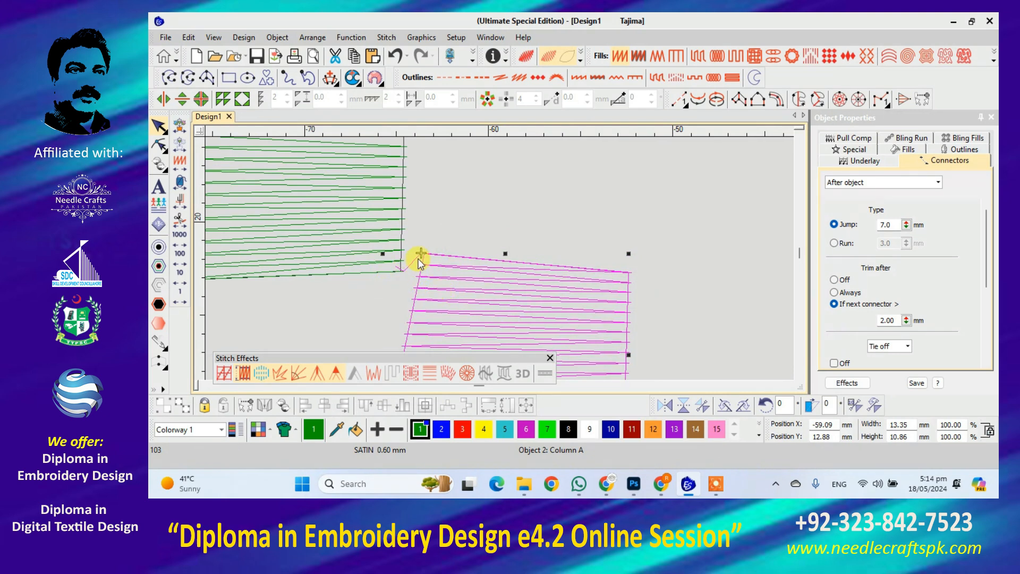
{"action": "mouse_move", "coordinate": [418, 257]}
{"action": "left_mouse_down"}
{"action": "mouse_move", "coordinate": [410, 263]}
{"action": "mouse_move", "coordinate": [421, 254]}
{"action": "left_mouse_up"}
{"action": "left_click", "coordinate": [574, 301]}
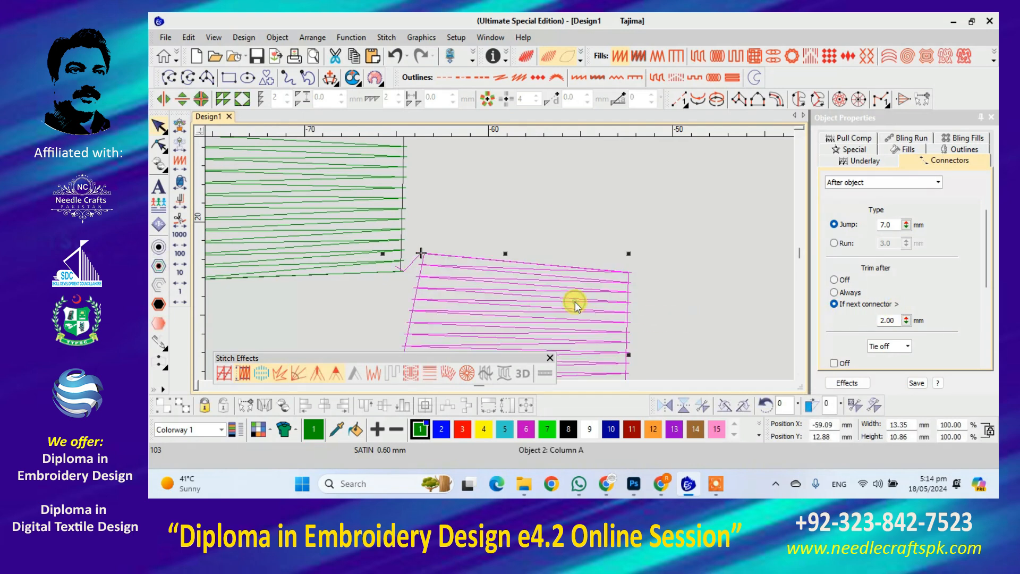
{"action": "left_click_drag", "start_coordinate": [579, 294], "coordinate": [585, 292]}
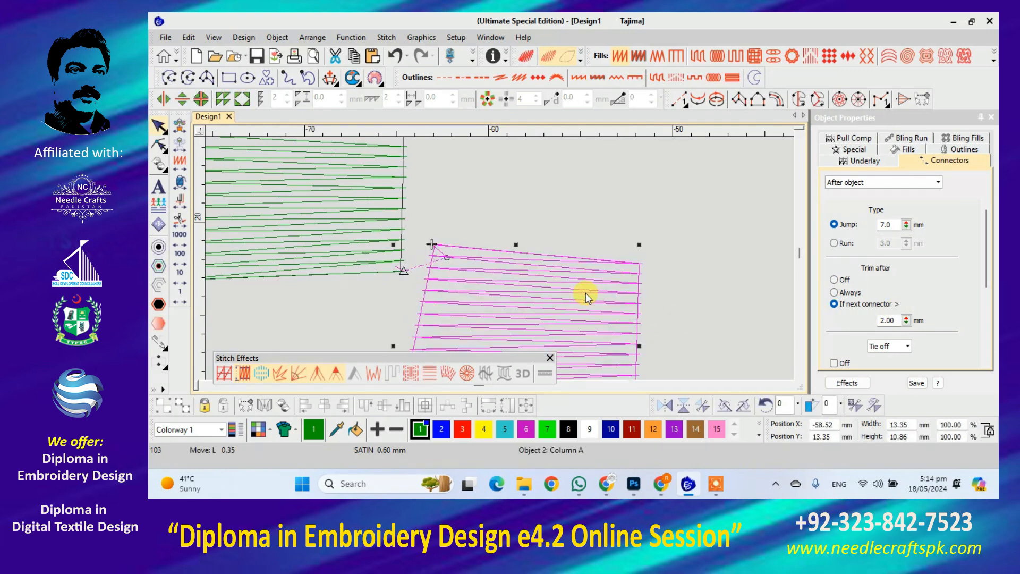
Measure the shortened jump between the two satin shapes and open the trim distance for the next connector for editing.
{"action": "key", "text": "m"}
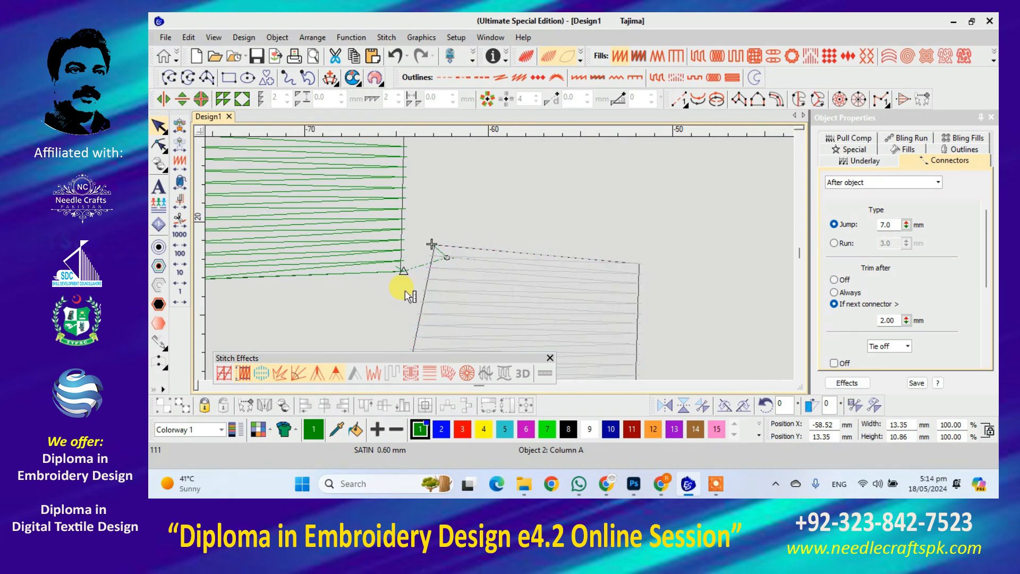
{"action": "left_click_drag", "start_coordinate": [406, 271], "coordinate": [445, 257]}
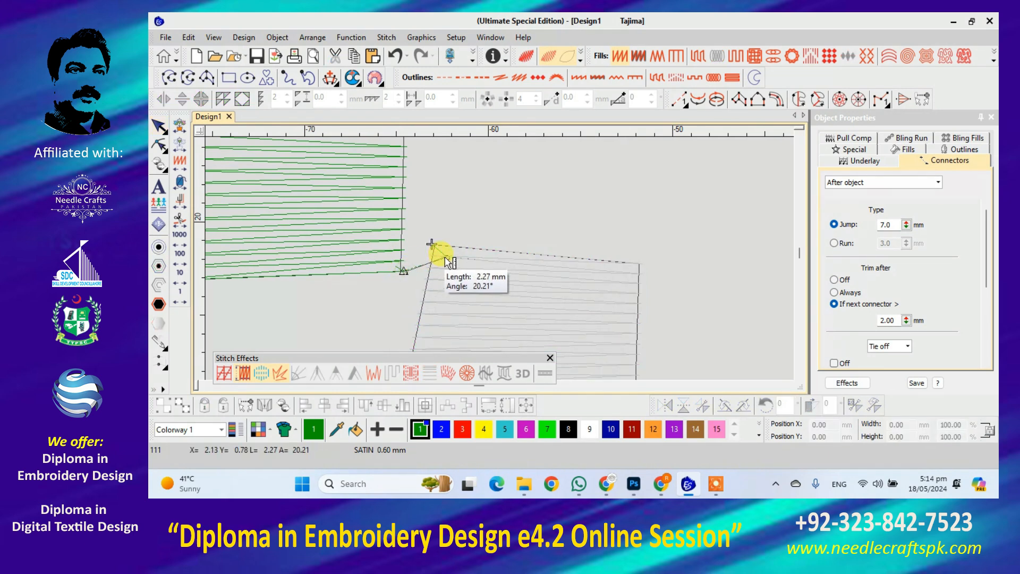
{"action": "left_click", "coordinate": [445, 257]}
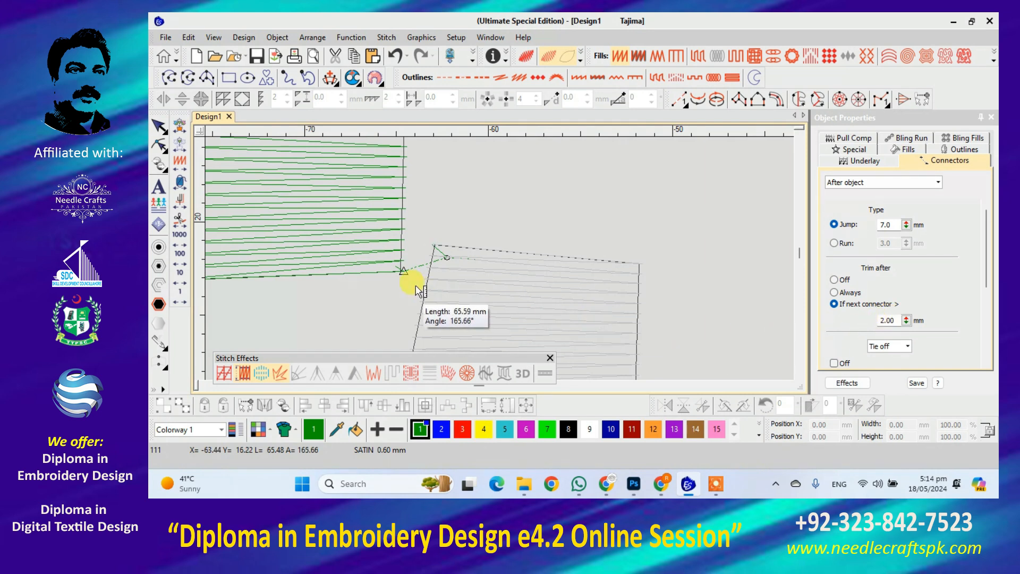
{"action": "left_click", "coordinate": [884, 321]}
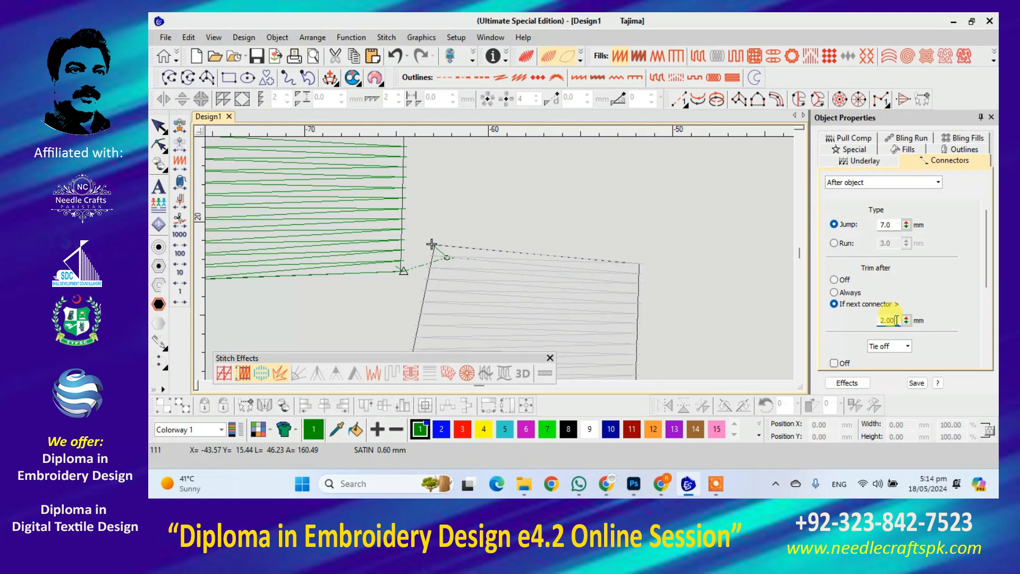
Set the second satin shape's trim distance for the next connector to 5 mm.
{"action": "left_click_drag", "start_coordinate": [906, 322], "coordinate": [850, 227]}
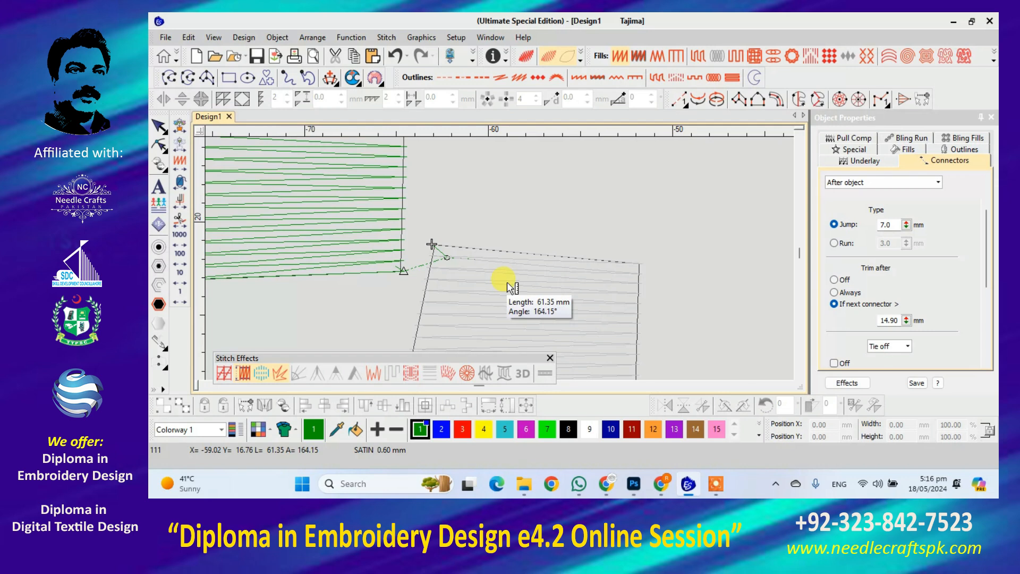
{"action": "left_click", "coordinate": [157, 129]}
{"action": "left_click", "coordinate": [506, 293]}
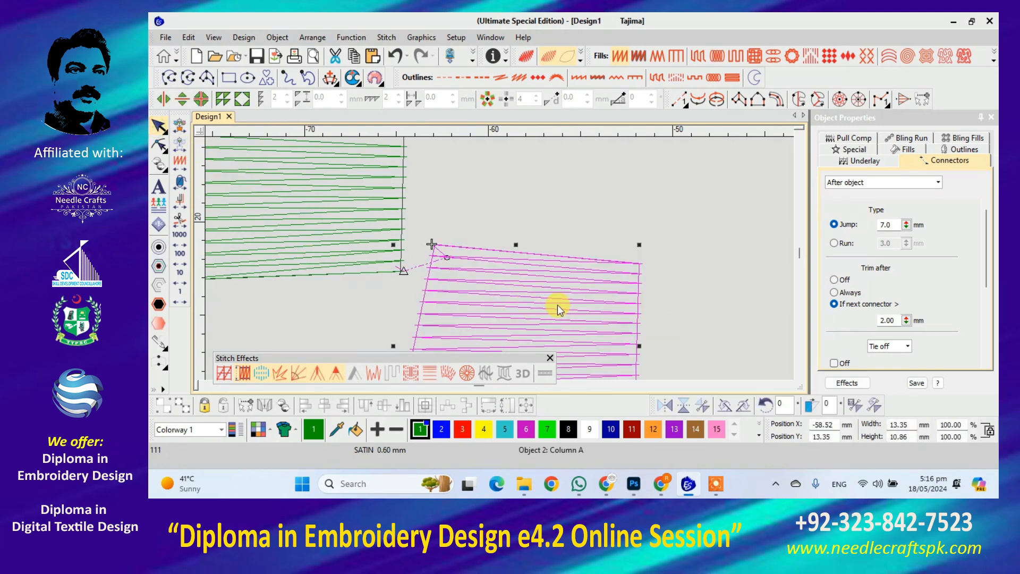
{"action": "double_click", "coordinate": [886, 319]}
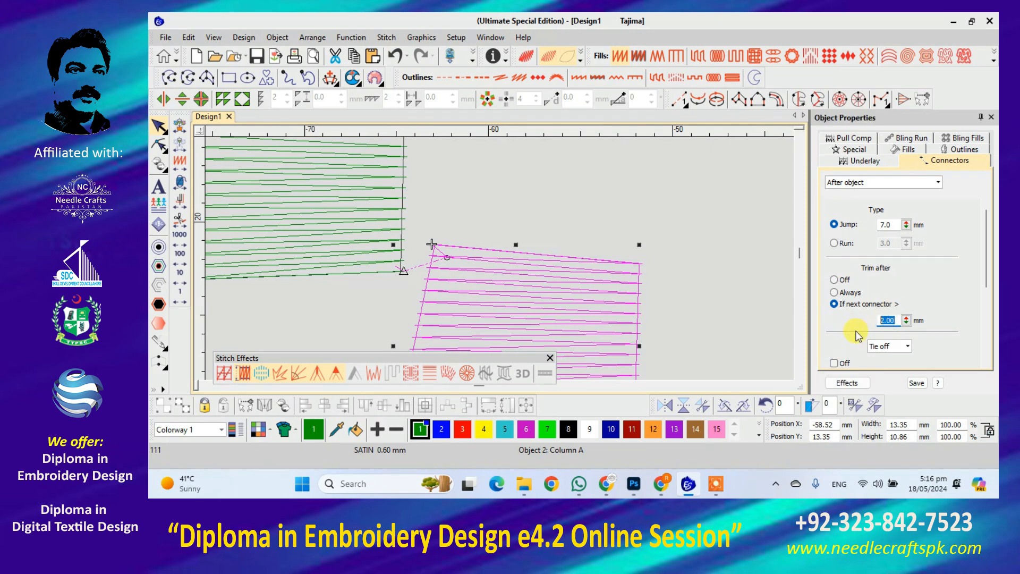
{"action": "type", "text": "5"}
{"action": "left_click", "coordinate": [672, 286]}
{"action": "left_click", "coordinate": [639, 287]}
{"action": "left_click_drag", "start_coordinate": [898, 320], "coordinate": [866, 327]}
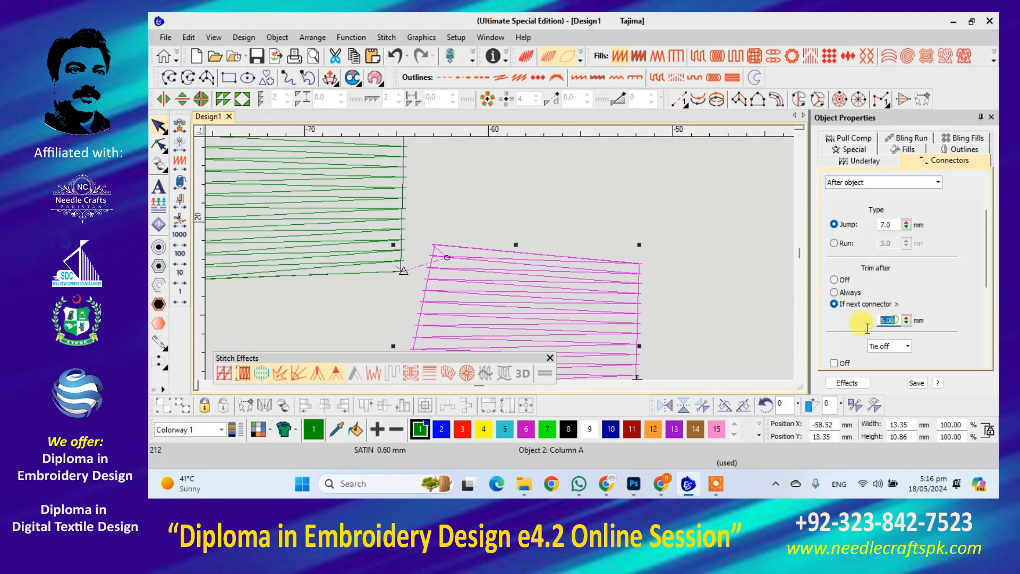
{"action": "type", "text": "5"}
{"action": "key", "text": "Return"}
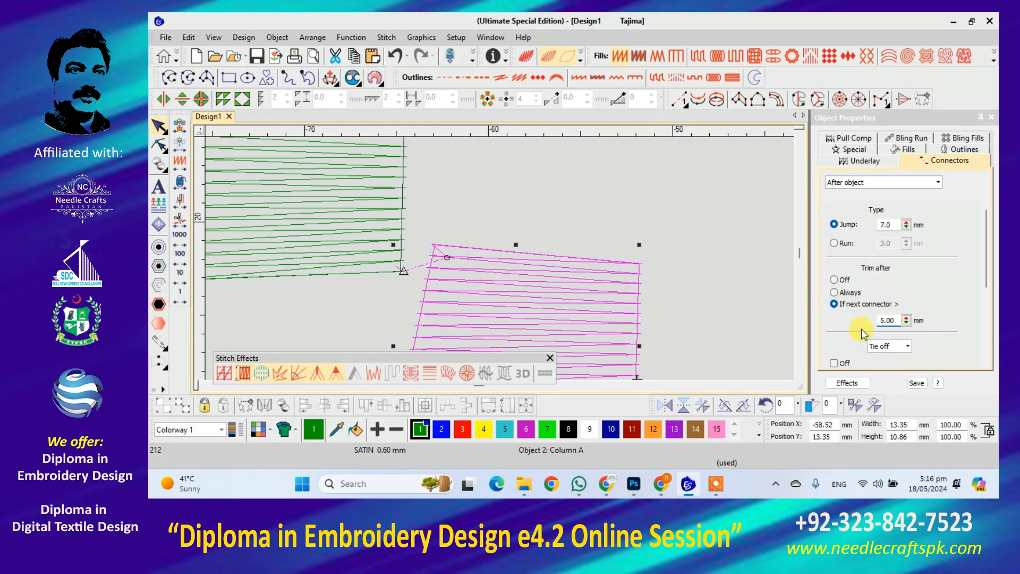
Compare the connector and trim settings of the first and second satin shapes with the defaults used when nothing is selected.
{"action": "left_click", "coordinate": [703, 246]}
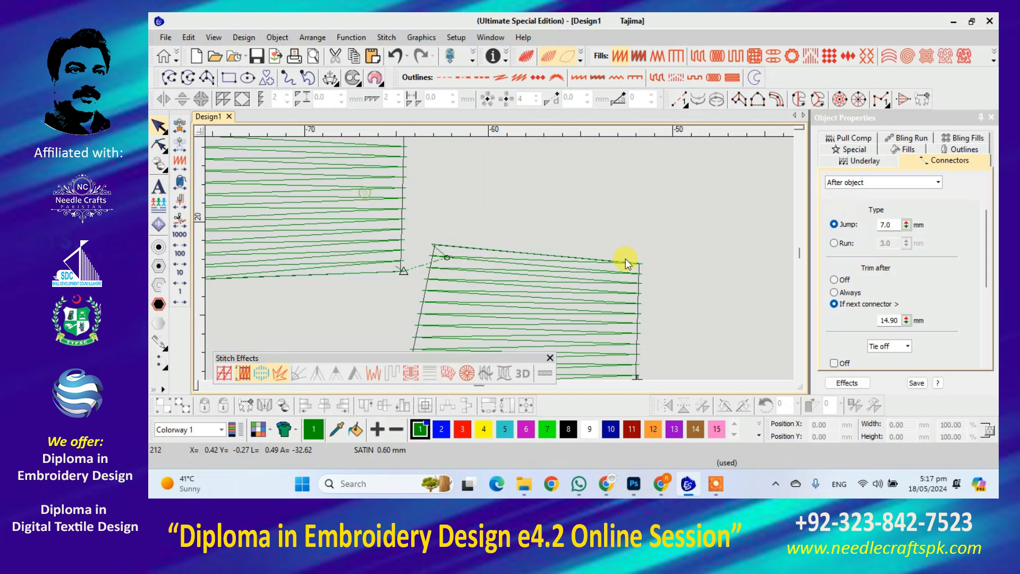
{"action": "left_click", "coordinate": [354, 197]}
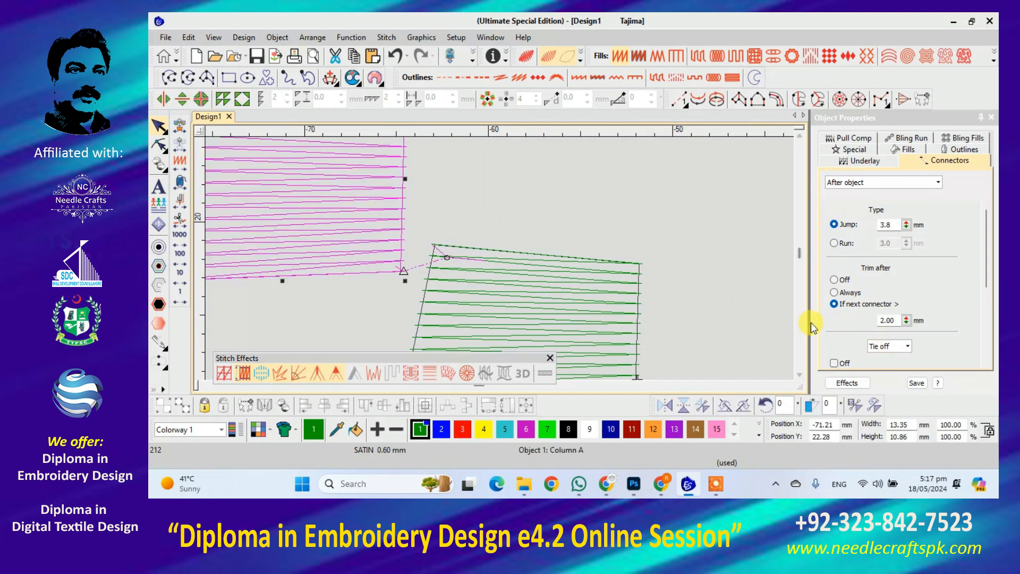
{"action": "left_click", "coordinate": [610, 301]}
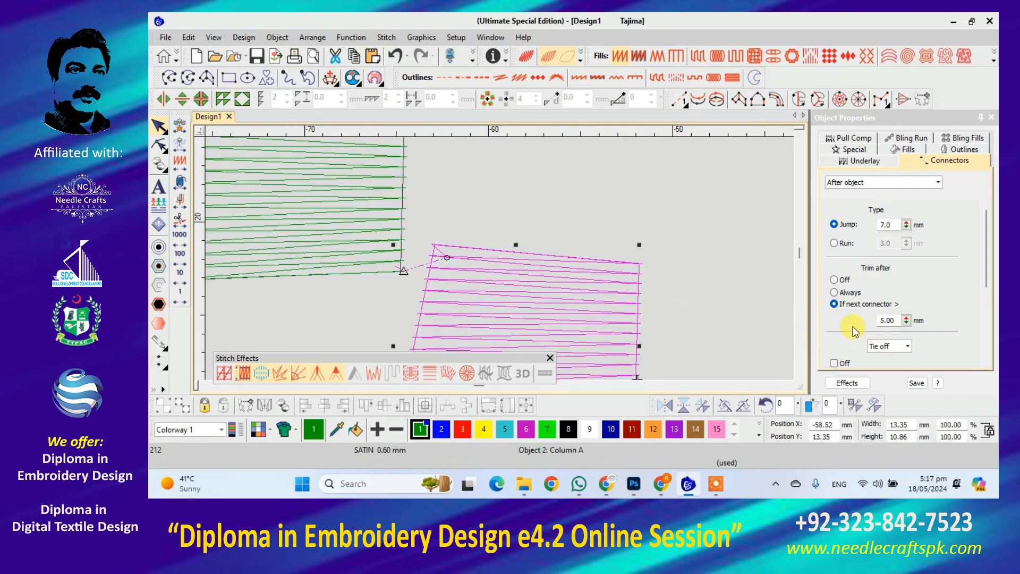
{"action": "left_click", "coordinate": [716, 285]}
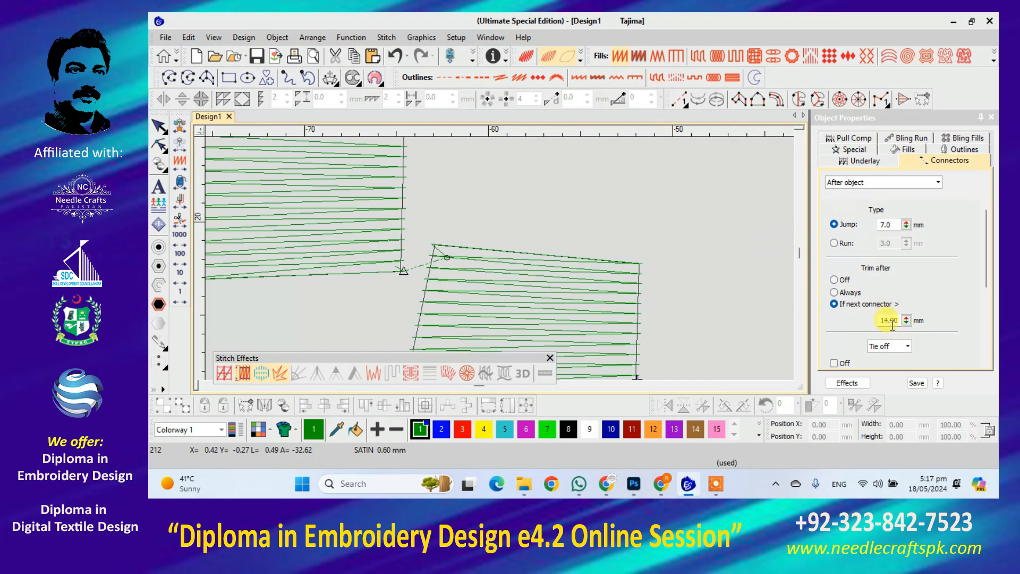
{"action": "left_click", "coordinate": [355, 215]}
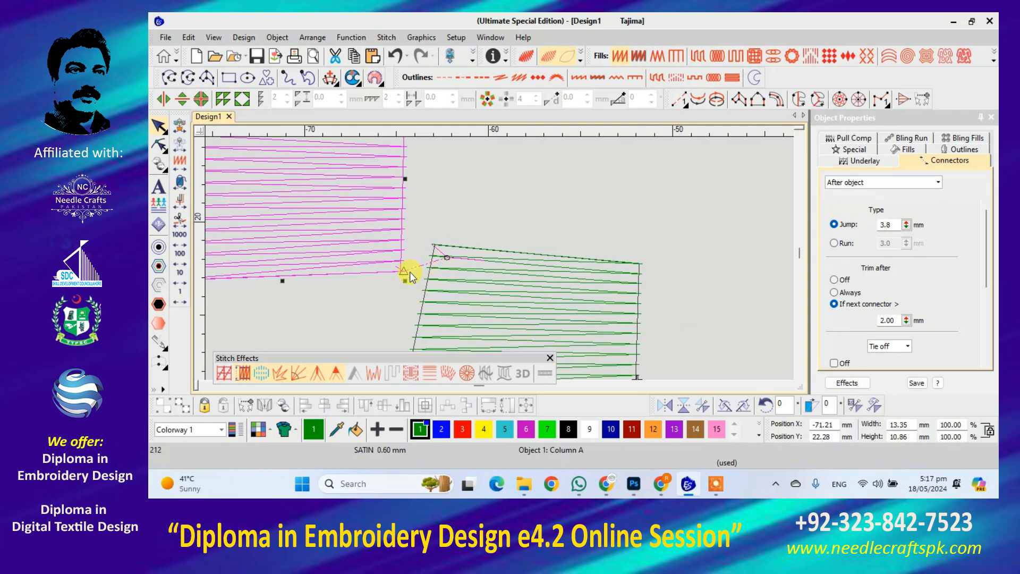
{"action": "left_click", "coordinate": [518, 301]}
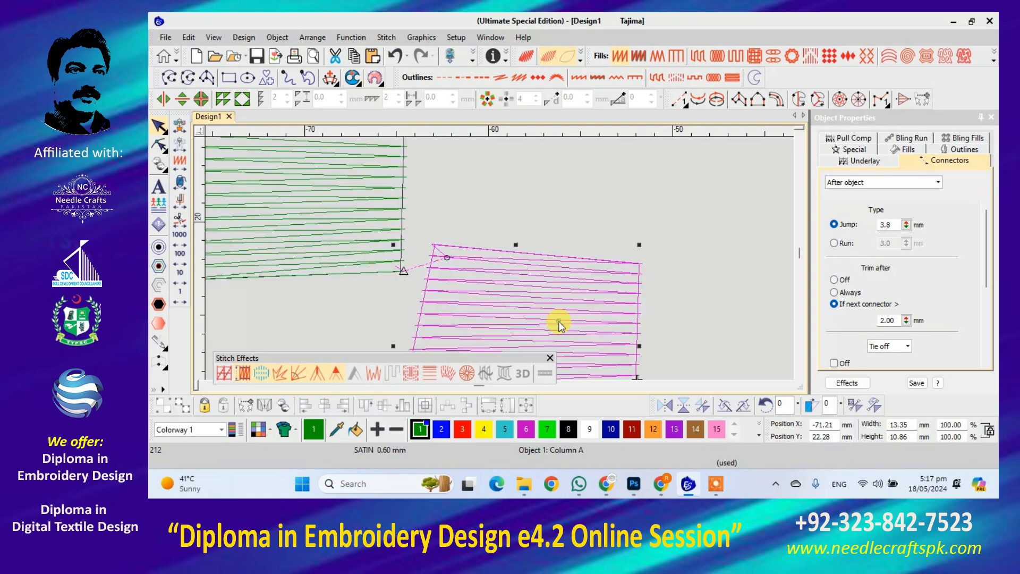
Duplicate the second satin shape and place the copy as a third shape at about X -43.2, Y 5.1 mm.
{"action": "scroll", "coordinate": [499, 258], "scroll_direction": "down", "scroll_amount": 2}
{"action": "mouse_move", "coordinate": [498, 260]}
{"action": "left_mouse_down"}
{"action": "mouse_move", "coordinate": [676, 291]}
{"action": "mouse_move", "coordinate": [629, 342]}
{"action": "mouse_move", "coordinate": [636, 355]}
{"action": "left_mouse_up"}
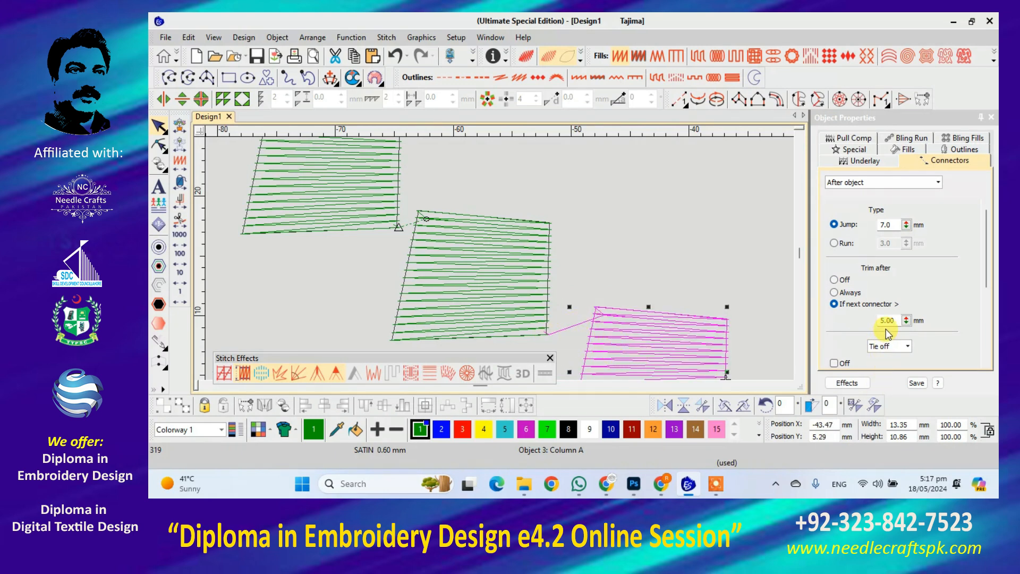
{"action": "left_click_drag", "start_coordinate": [663, 337], "coordinate": [660, 338]}
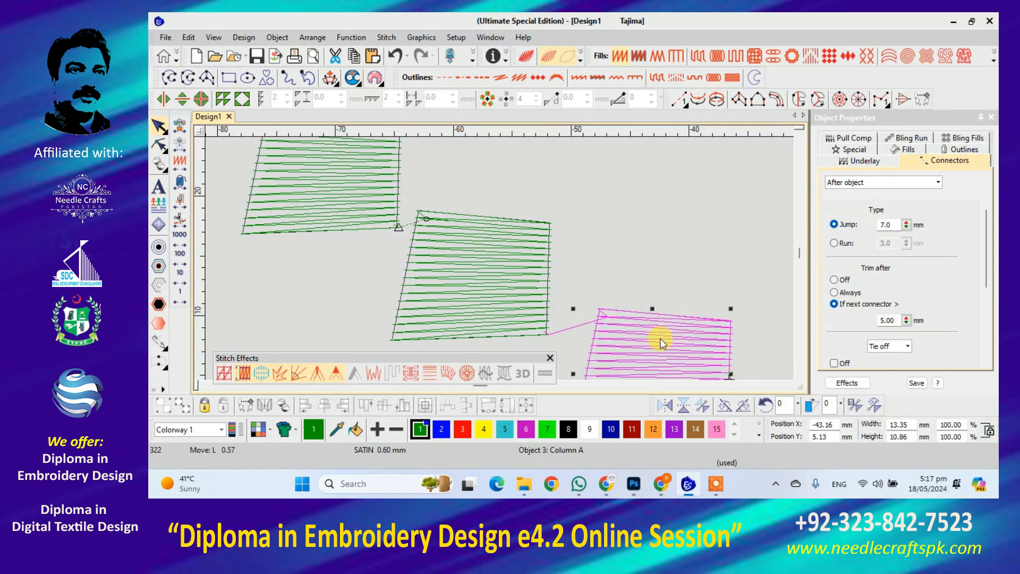
Nudge the first satin shape to about X -71.3, Y 22.3 mm and shift the third shape slightly away from the second.
{"action": "left_click", "coordinate": [396, 226]}
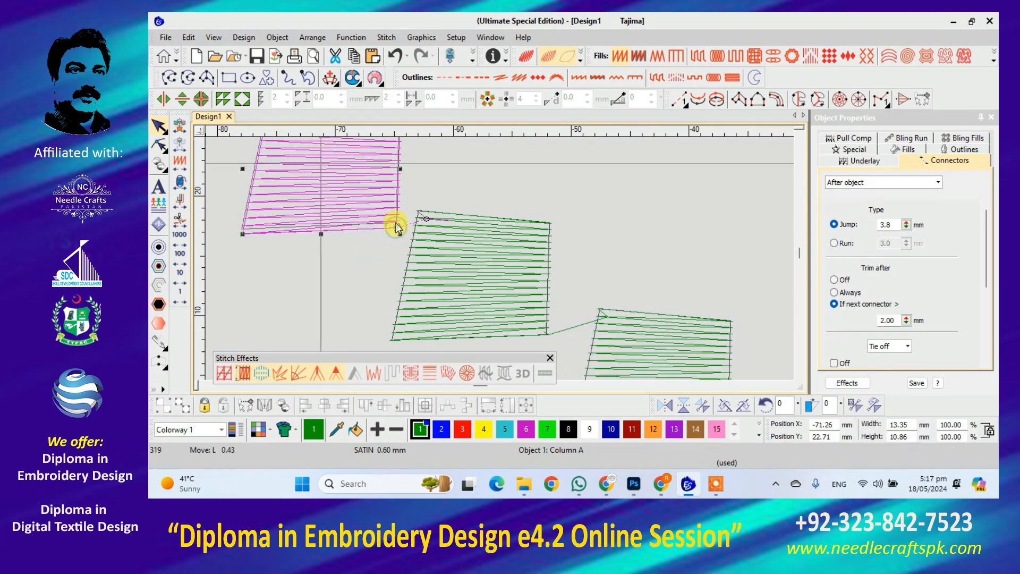
{"action": "left_click_drag", "start_coordinate": [391, 222], "coordinate": [398, 229]}
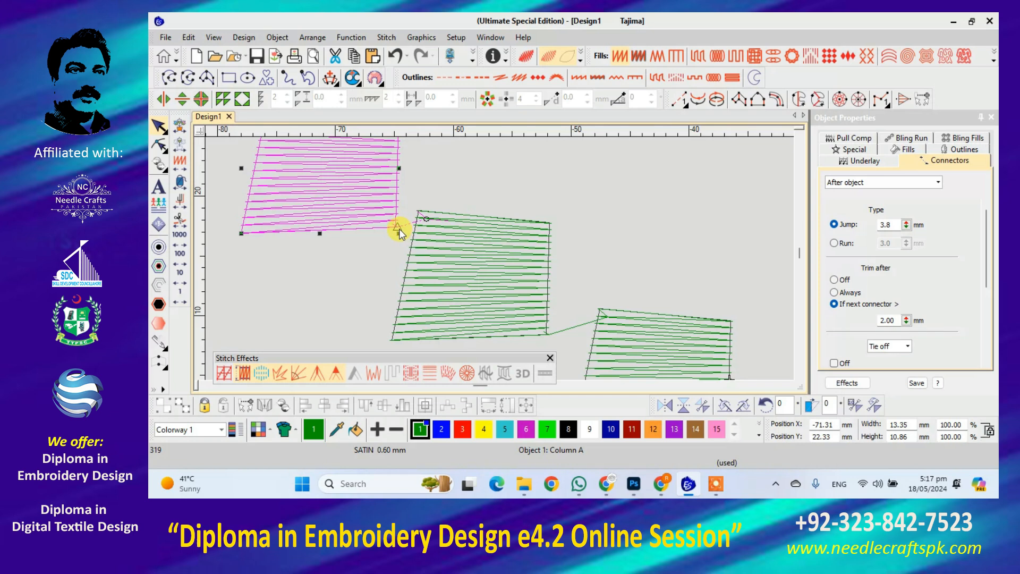
{"action": "left_click", "coordinate": [607, 324]}
{"action": "left_click_drag", "start_coordinate": [608, 322], "coordinate": [612, 323]}
{"action": "left_click", "coordinate": [617, 272]}
{"action": "left_click", "coordinate": [364, 210]}
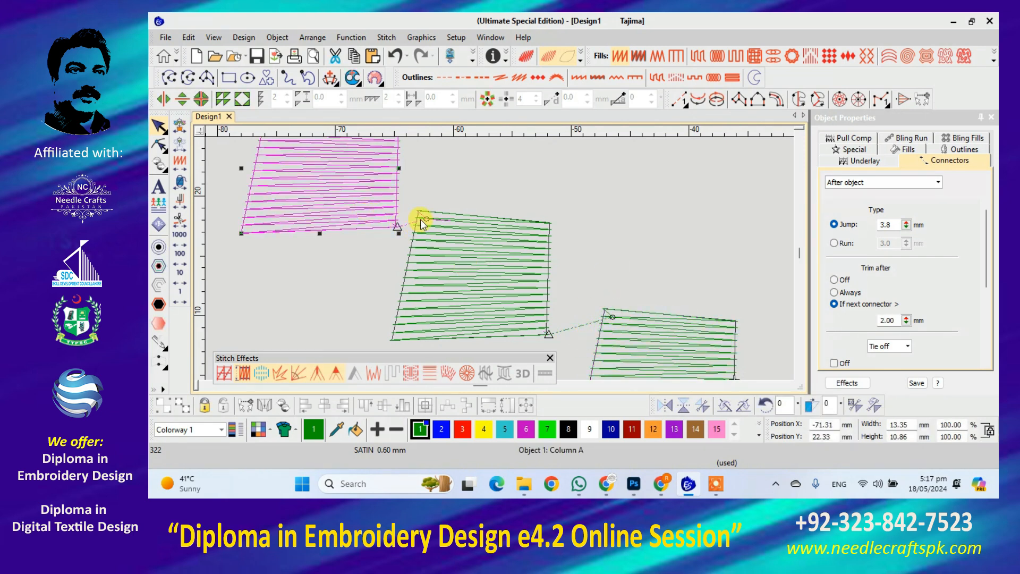
With no object selected, set the default trim distance for the next connector to 5 mm.
{"action": "left_click", "coordinate": [670, 280]}
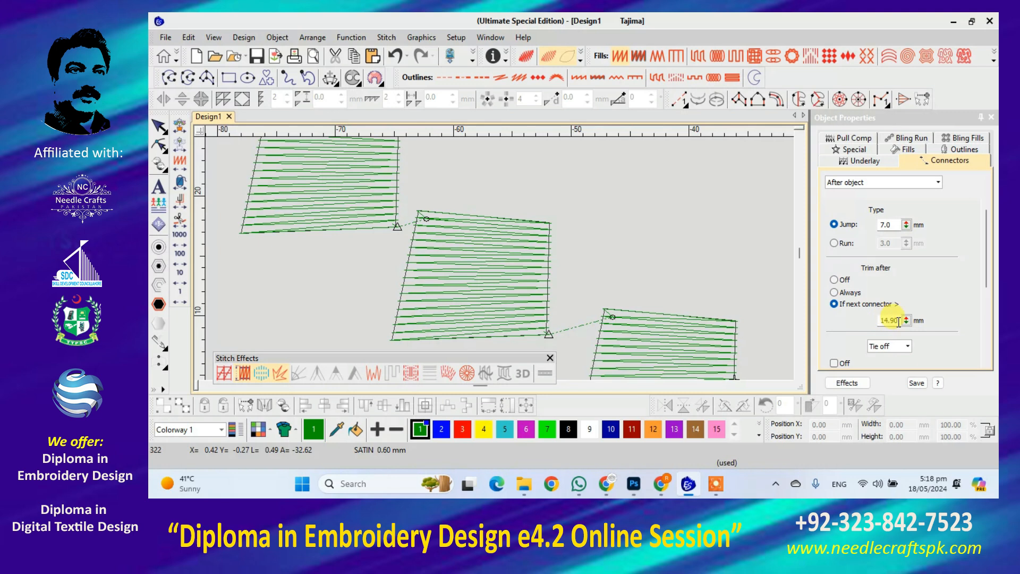
{"action": "left_click_drag", "start_coordinate": [879, 320], "coordinate": [906, 320]}
{"action": "type", "text": "5"}
{"action": "key", "text": "Return"}
{"action": "scroll", "coordinate": [622, 329], "scroll_direction": "down", "scroll_amount": 1}
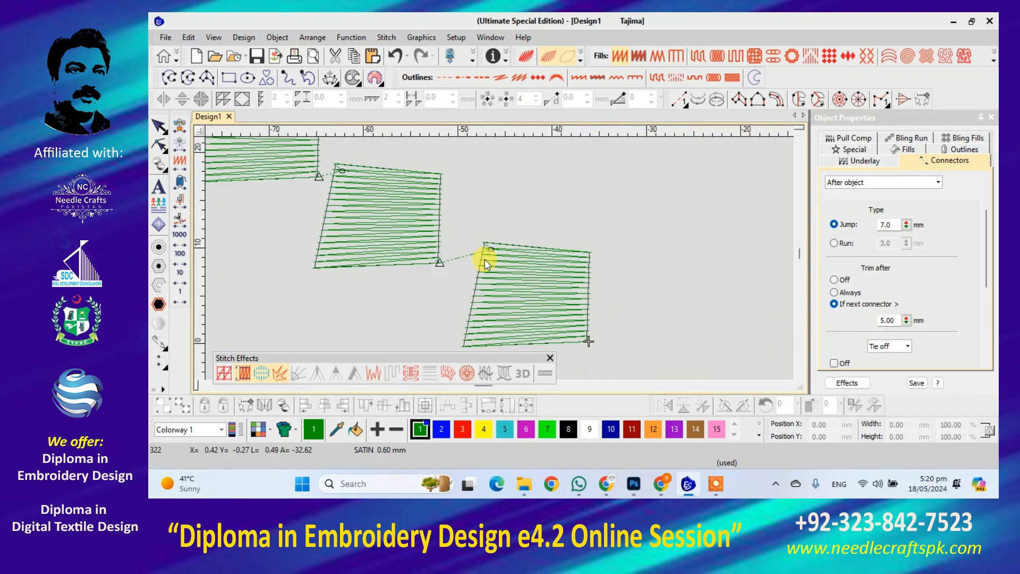
Move the third satin shape to about X -43.3, Y 4.3 mm and set its trim distance to 4 mm.
{"action": "left_click", "coordinate": [483, 259]}
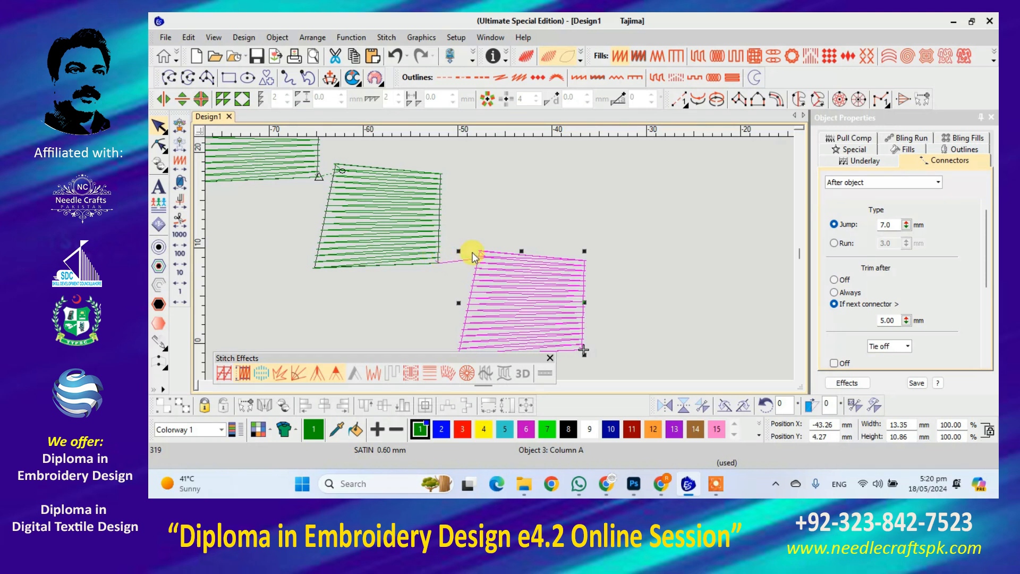
{"action": "double_click", "coordinate": [887, 321]}
{"action": "type", "text": "4.00"}
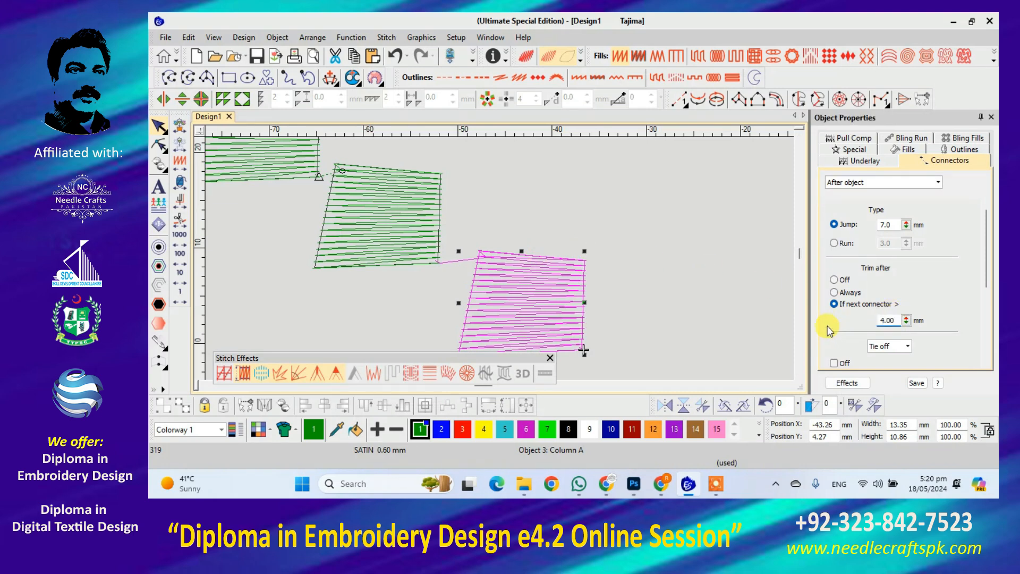
{"action": "key", "text": "Return"}
Set the second satin shape's trim distance for the next connector to 4 mm and clear the selection.
{"action": "left_click", "coordinate": [393, 243]}
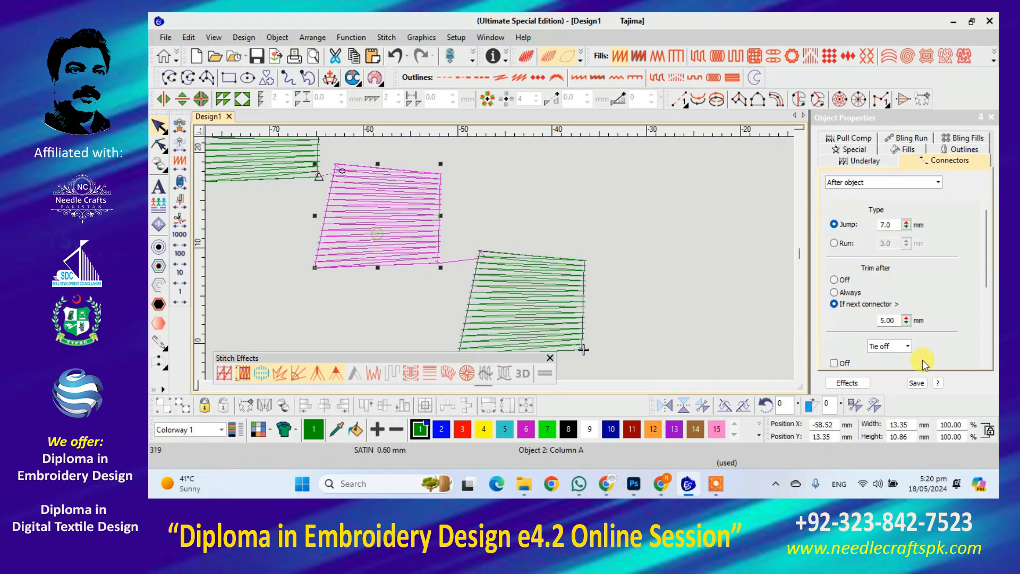
{"action": "double_click", "coordinate": [888, 320]}
{"action": "type", "text": "4"}
{"action": "key", "text": "Return"}
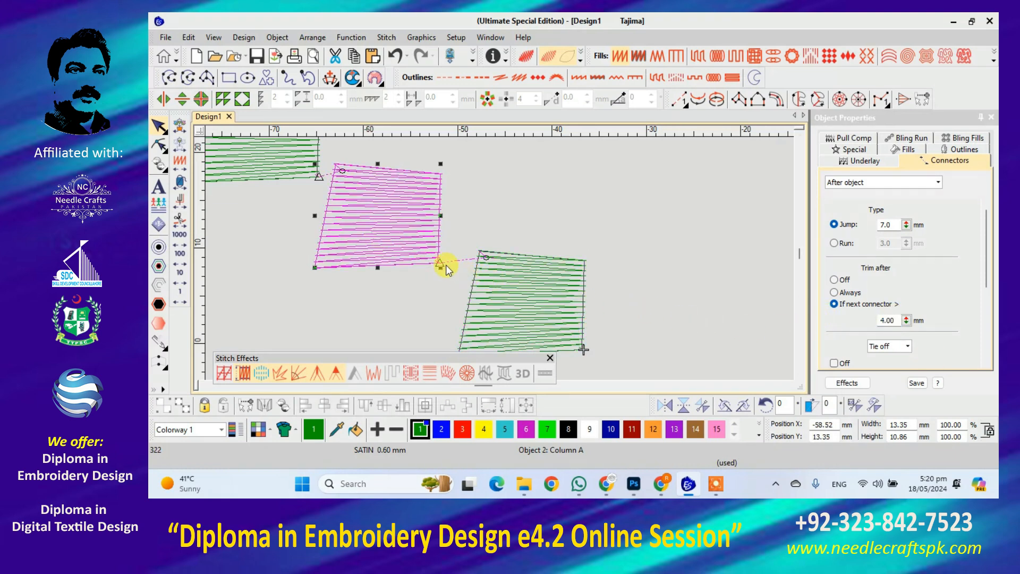
{"action": "key", "text": "Escape"}
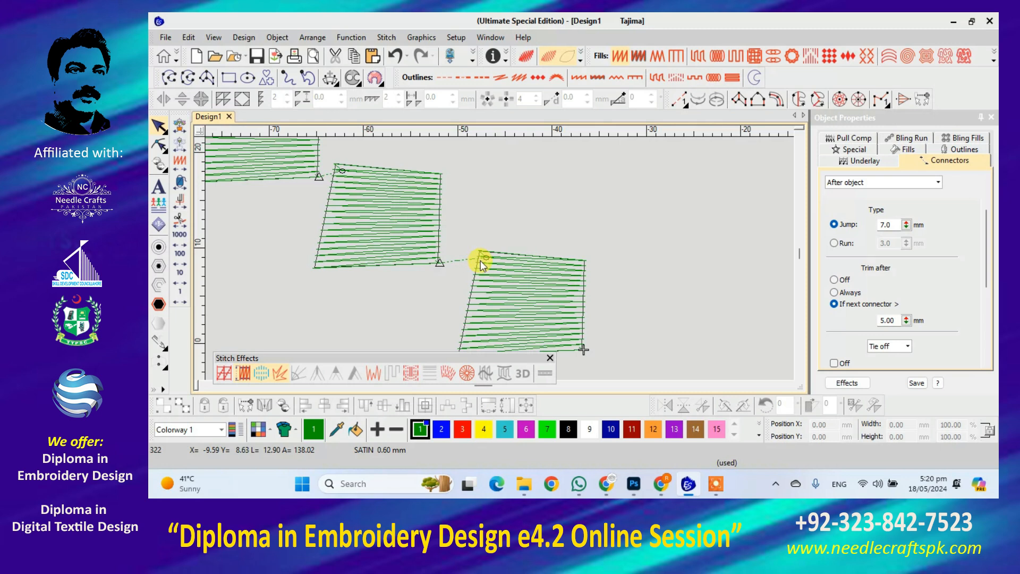
Set the third satin shape to trim Always and test moving it closer to and farther from the second shape.
{"action": "left_click", "coordinate": [538, 281]}
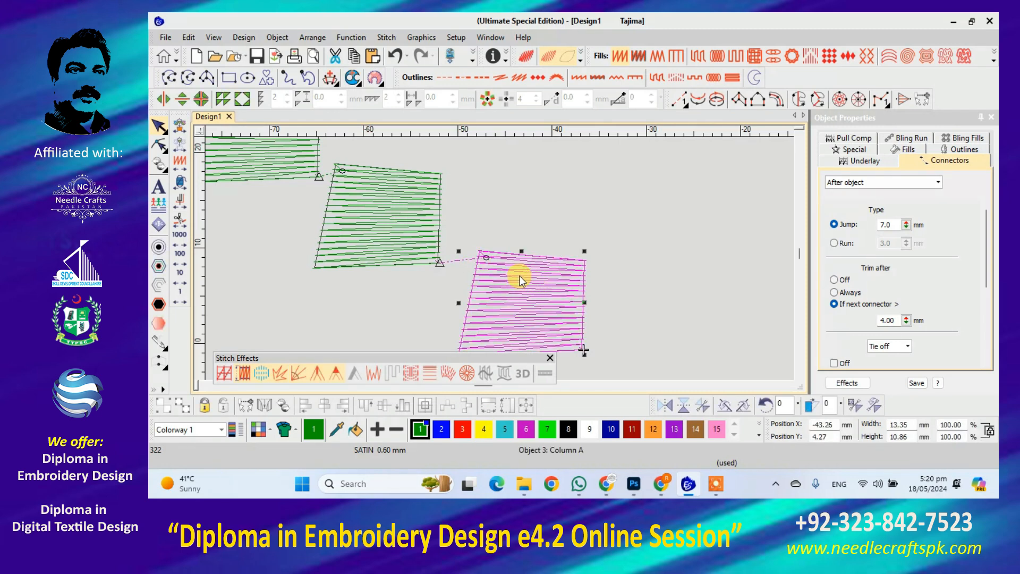
{"action": "left_click_drag", "start_coordinate": [520, 276], "coordinate": [514, 278]}
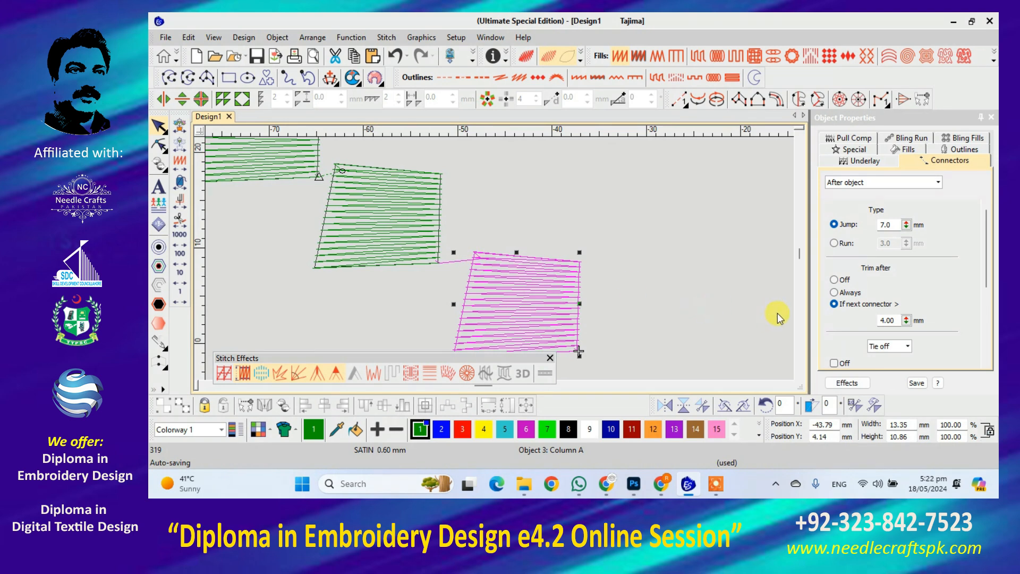
{"action": "left_click", "coordinate": [834, 292]}
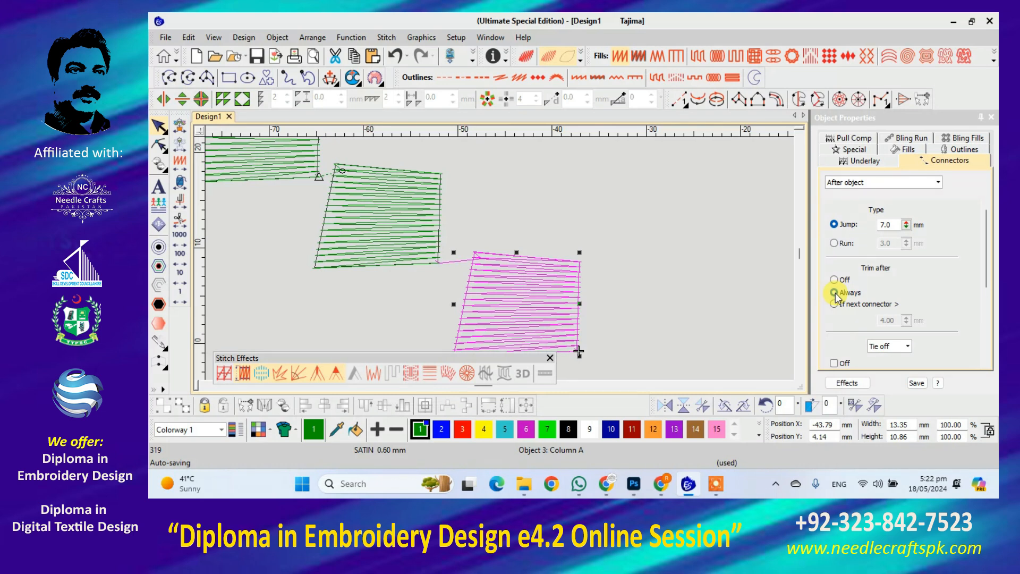
{"action": "left_click", "coordinate": [835, 294]}
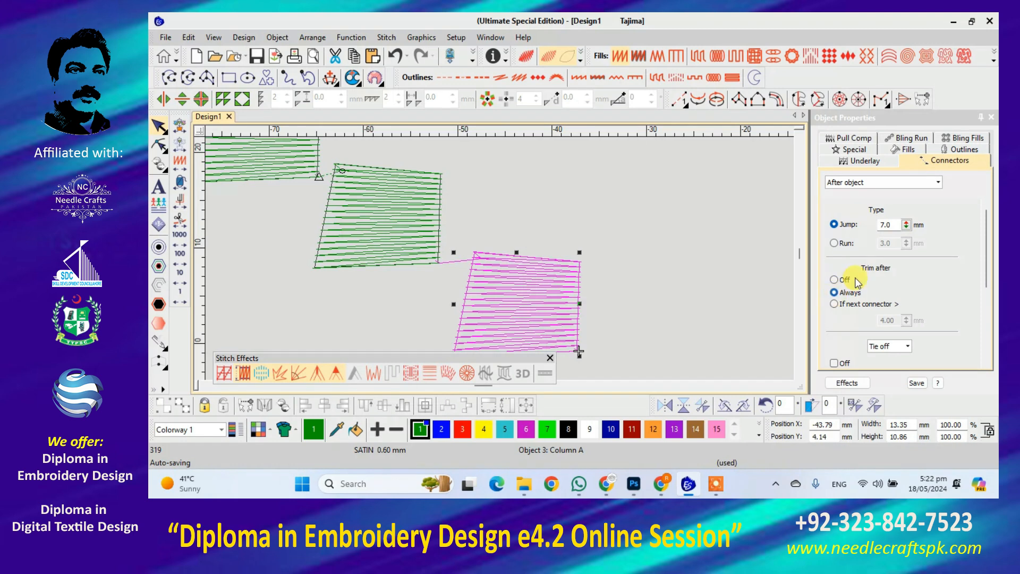
{"action": "mouse_move", "coordinate": [482, 269]}
{"action": "left_mouse_down"}
{"action": "mouse_move", "coordinate": [458, 277]}
{"action": "mouse_move", "coordinate": [613, 267]}
{"action": "mouse_move", "coordinate": [477, 272]}
{"action": "left_mouse_up"}
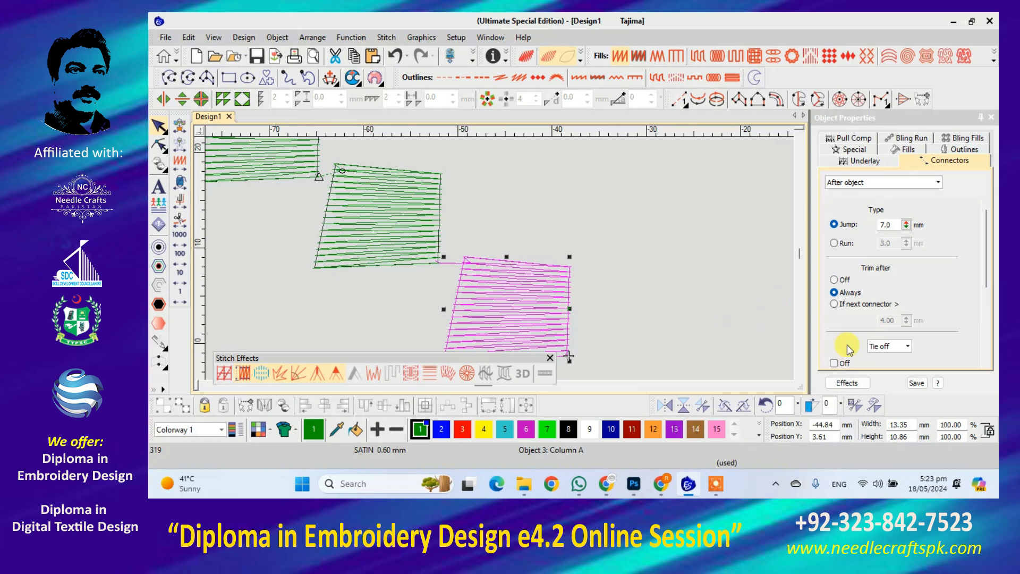
{"action": "left_click_drag", "start_coordinate": [568, 317], "coordinate": [572, 307]}
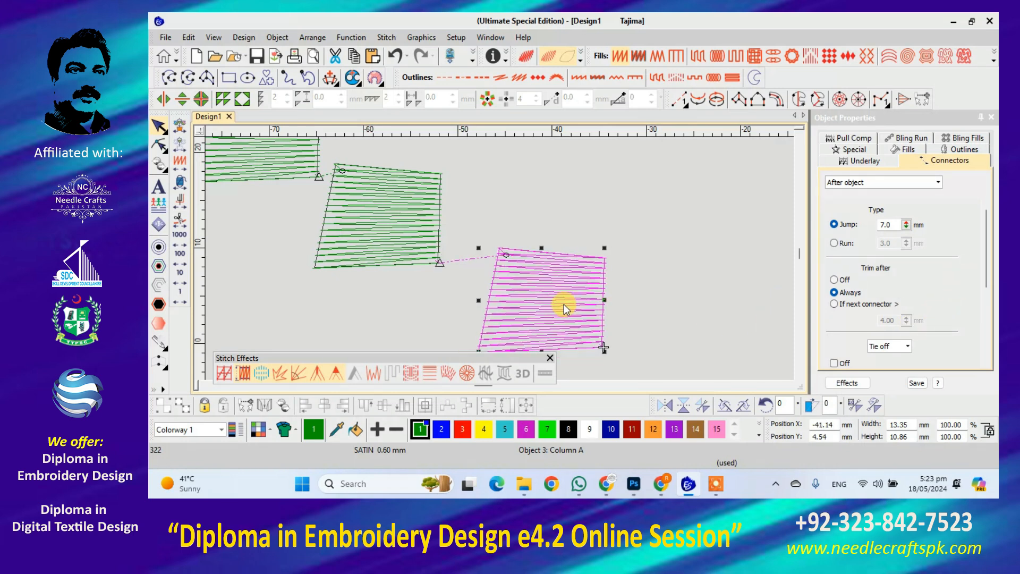
Set the second satin shape to trim Always and move the third shape close to its end, to about X -47, Y 3.5 mm.
{"action": "left_click", "coordinate": [376, 222]}
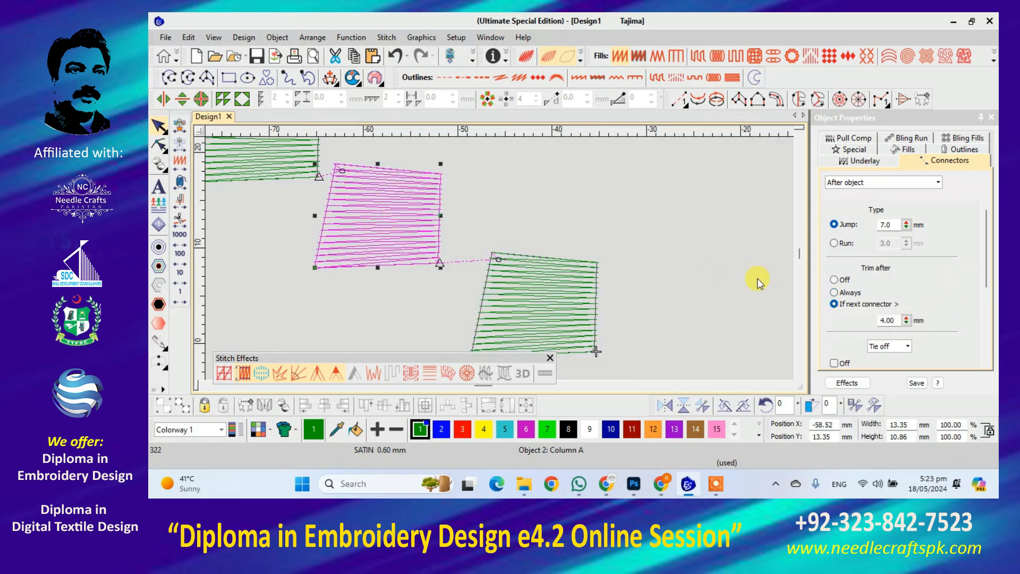
{"action": "left_click", "coordinate": [833, 293]}
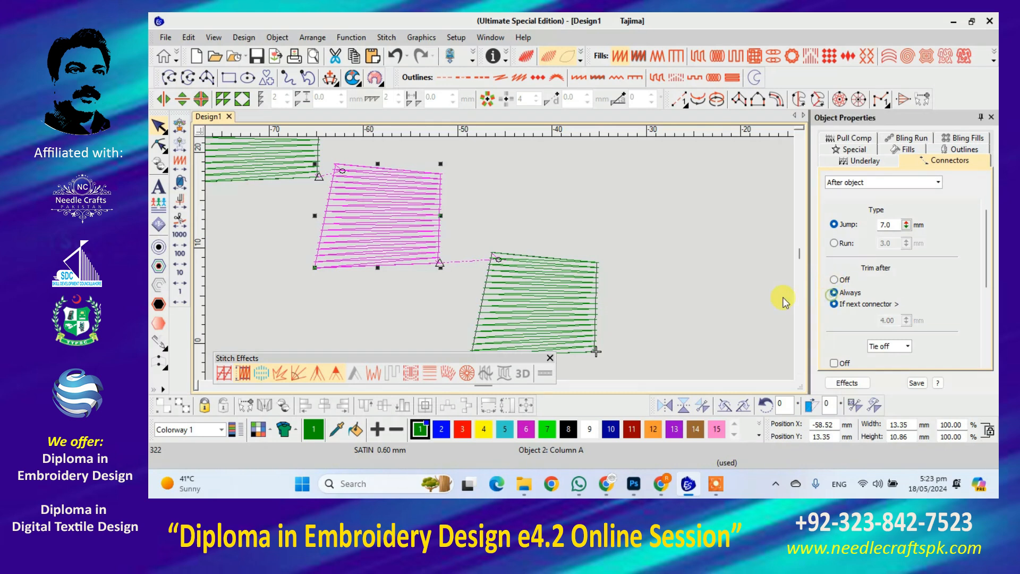
{"action": "left_click", "coordinate": [634, 274]}
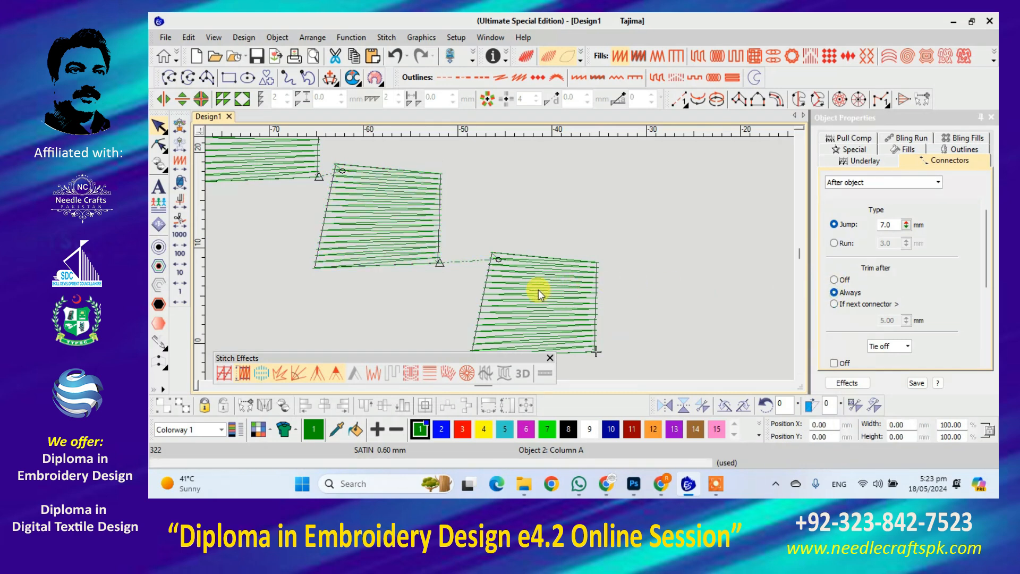
{"action": "left_click_drag", "start_coordinate": [584, 271], "coordinate": [514, 277]}
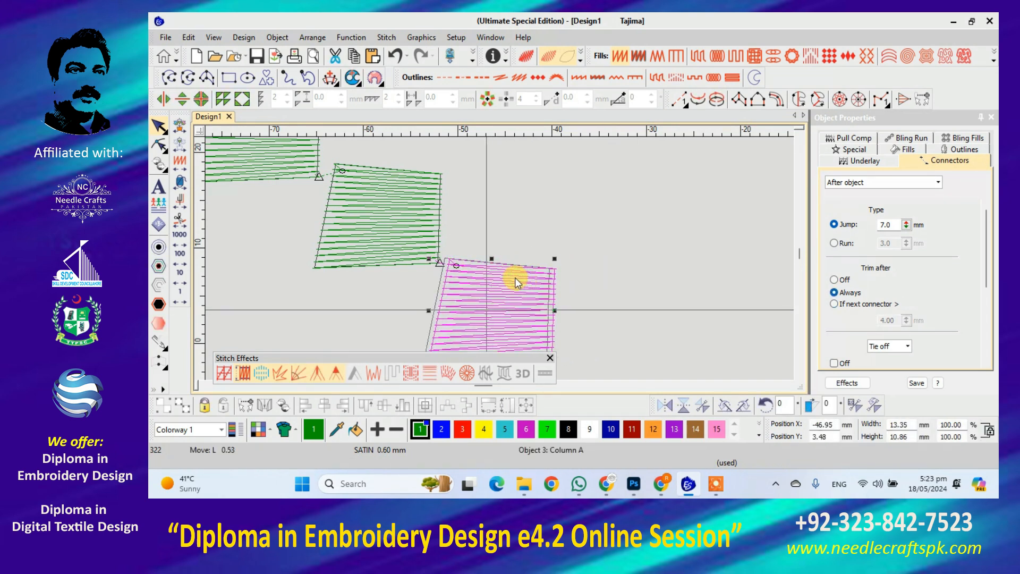
Try the Off trim option on the third satin shape, and set it to trim if the next connector exceeds 4 mm.
{"action": "left_click", "coordinate": [832, 279]}
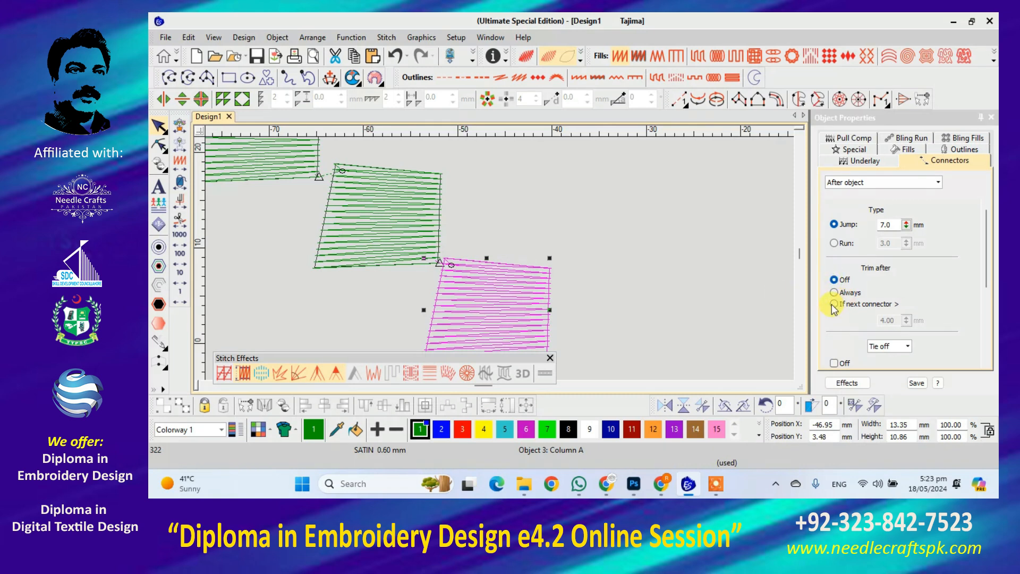
{"action": "left_click", "coordinate": [834, 303]}
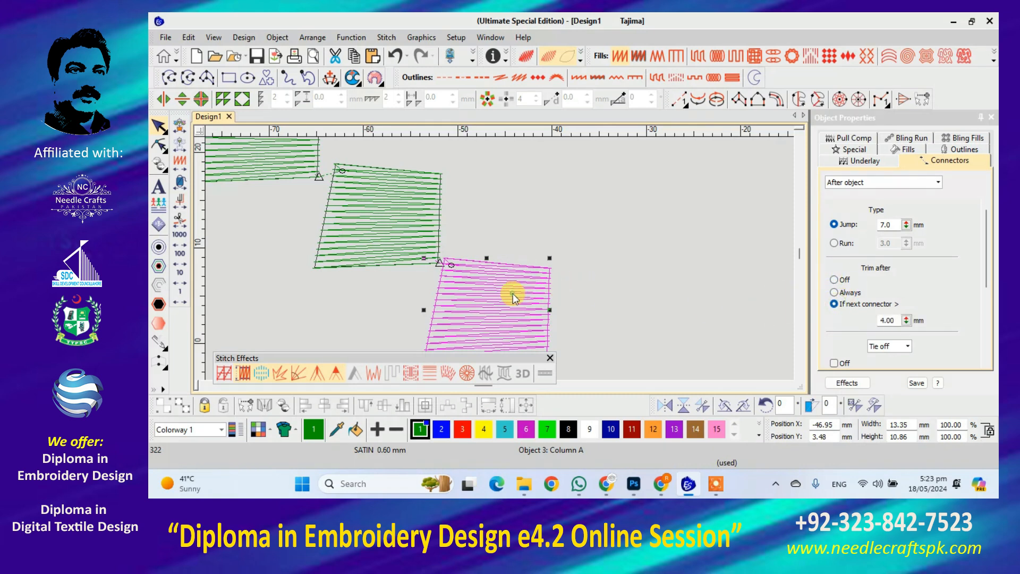
Test the third satin shape at closer and farther positions from the second, and place a copy at about X -29.6, Y -2.3 mm.
{"action": "left_click_drag", "start_coordinate": [511, 294], "coordinate": [508, 293]}
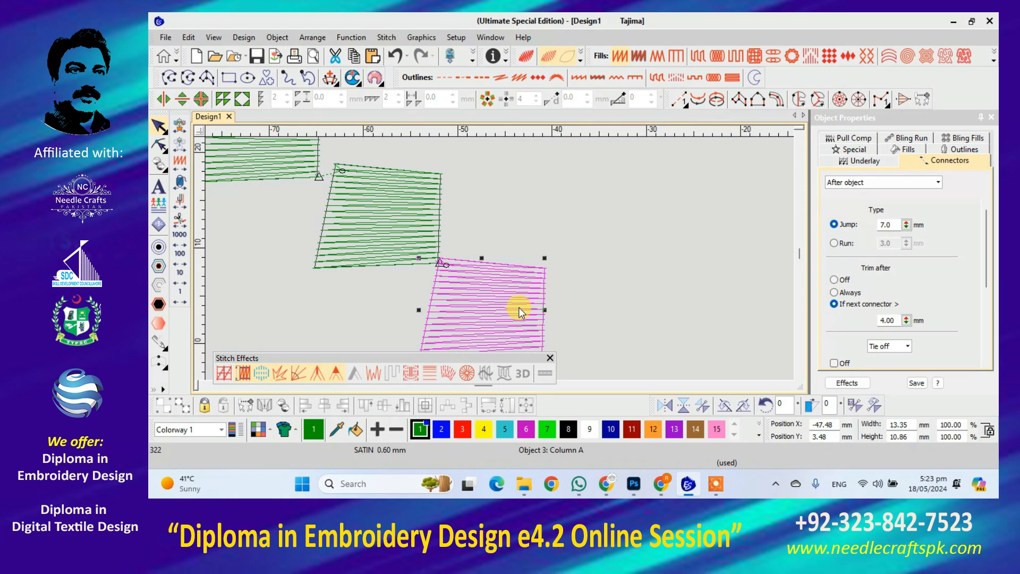
{"action": "left_click", "coordinate": [347, 208]}
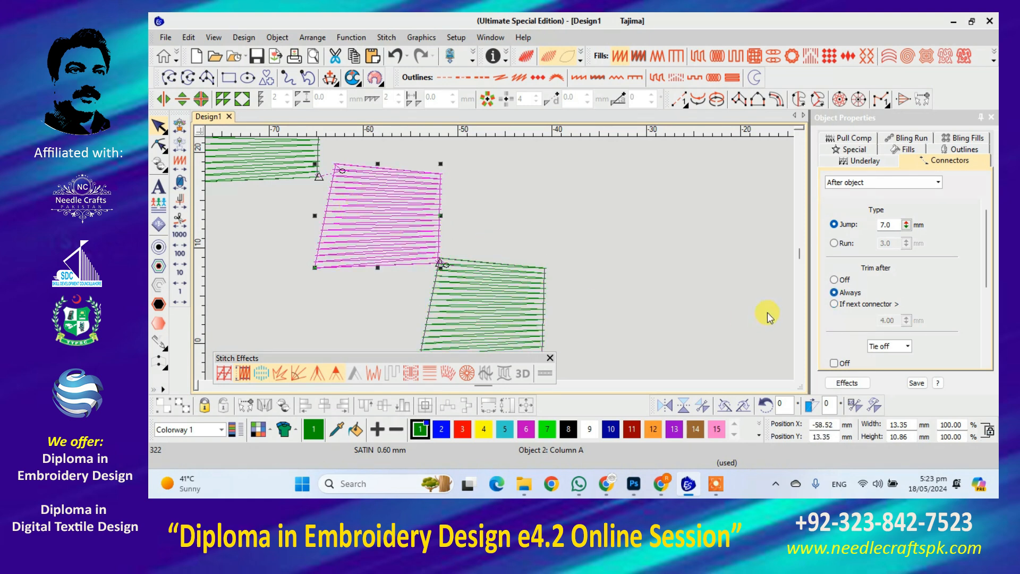
{"action": "left_click", "coordinate": [547, 307]}
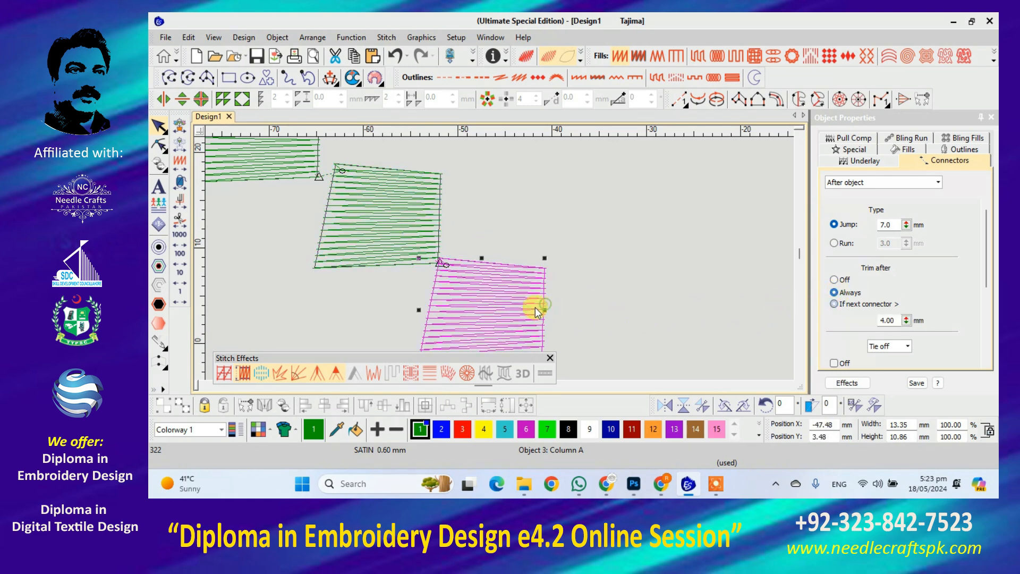
{"action": "left_click_drag", "start_coordinate": [507, 303], "coordinate": [569, 307]}
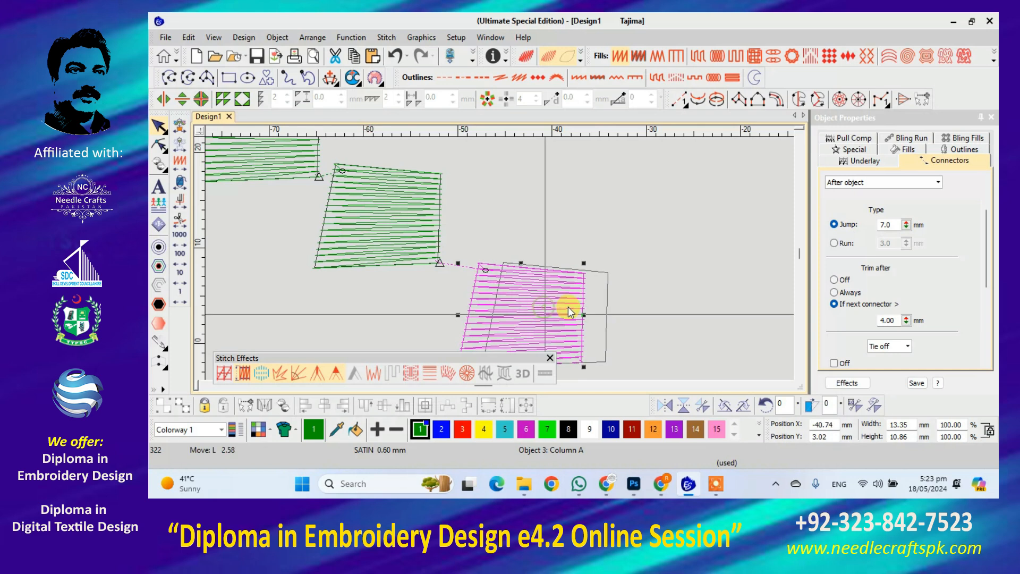
{"action": "left_click_drag", "start_coordinate": [467, 289], "coordinate": [632, 334]}
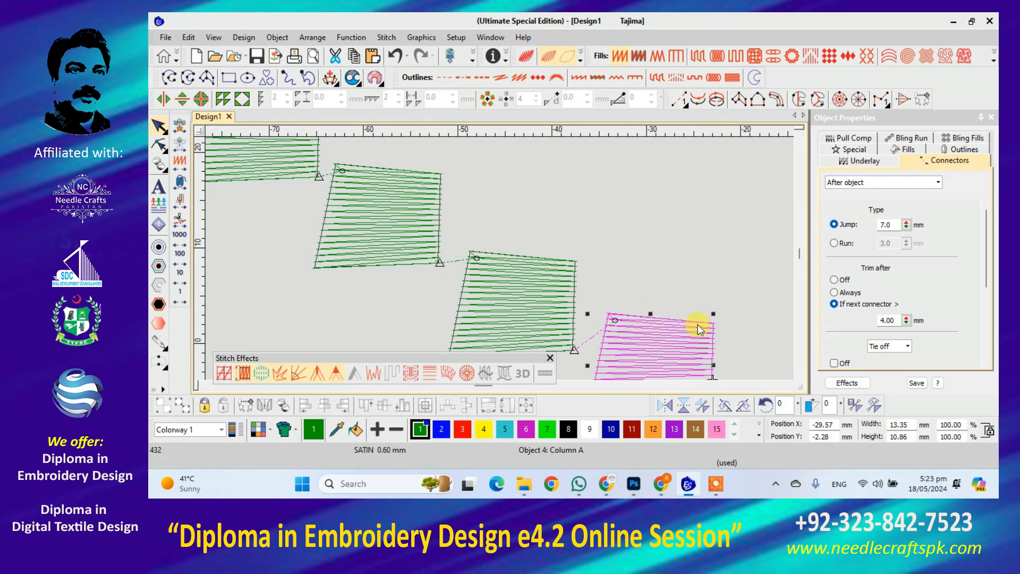
{"action": "scroll", "coordinate": [499, 258], "scroll_direction": "down", "scroll_amount": 4}
{"action": "scroll", "coordinate": [460, 250], "scroll_direction": "down", "scroll_amount": 2}
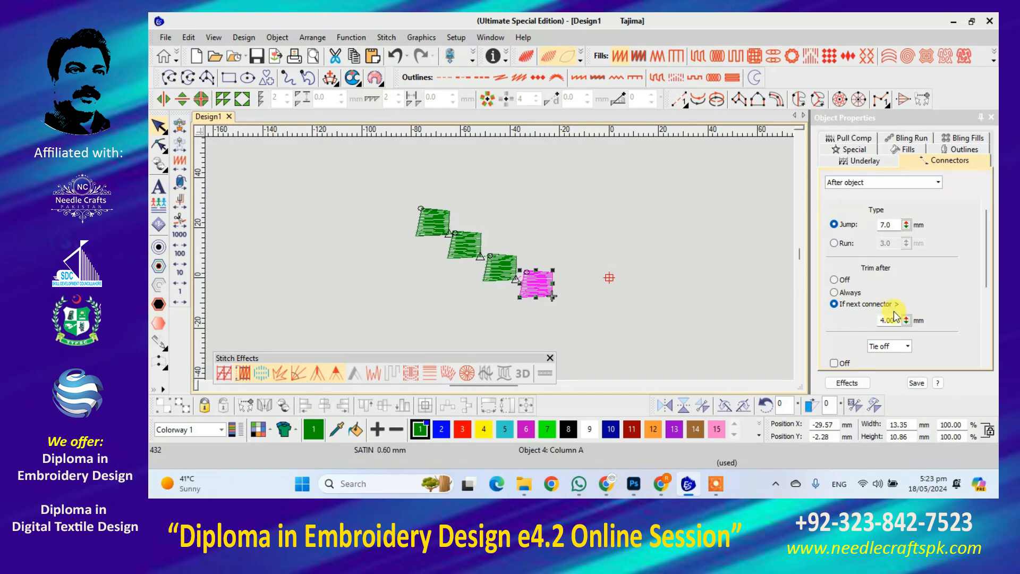
Delete the third and fourth satin shapes, and move the first shape to about X -78.1, Y 26.9 mm.
{"action": "left_click", "coordinate": [836, 304]}
{"action": "left_click_drag", "start_coordinate": [987, 252], "coordinate": [984, 282]}
{"action": "left_click_drag", "start_coordinate": [678, 225], "coordinate": [460, 311]}
{"action": "key", "text": "Delete"}
{"action": "left_click_drag", "start_coordinate": [444, 223], "coordinate": [427, 211]}
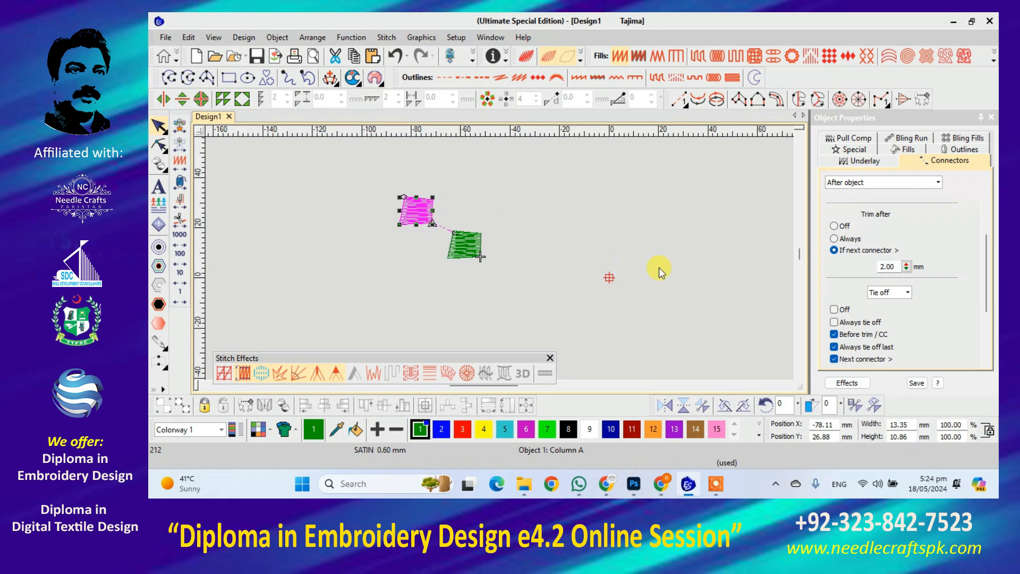
Set both remaining satin shapes to trim if the next connector exceeds 6 mm, and clear the selection.
{"action": "left_click", "coordinate": [833, 250]}
{"action": "left_click", "coordinate": [552, 250]}
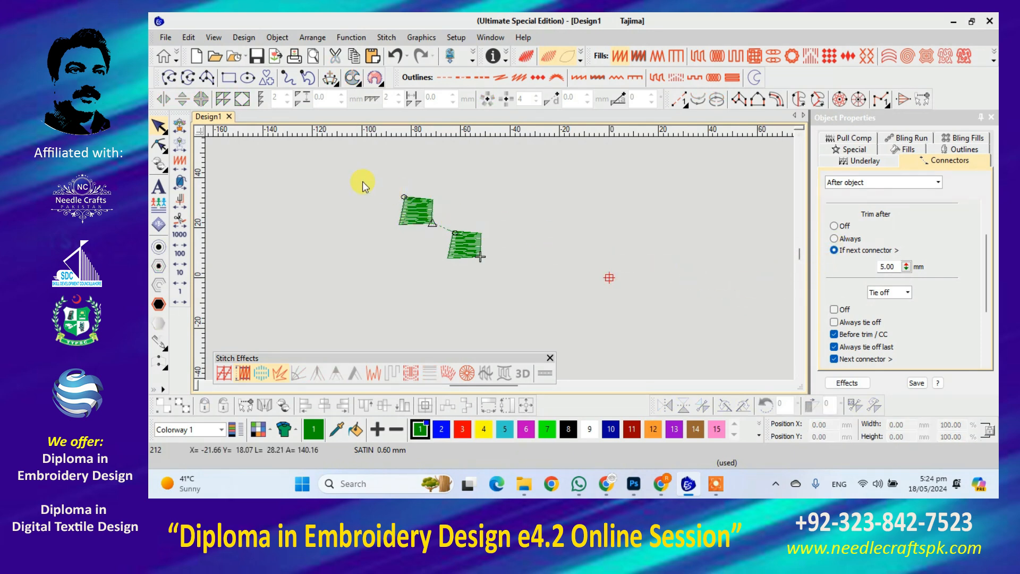
{"action": "left_click_drag", "start_coordinate": [360, 182], "coordinate": [497, 278]}
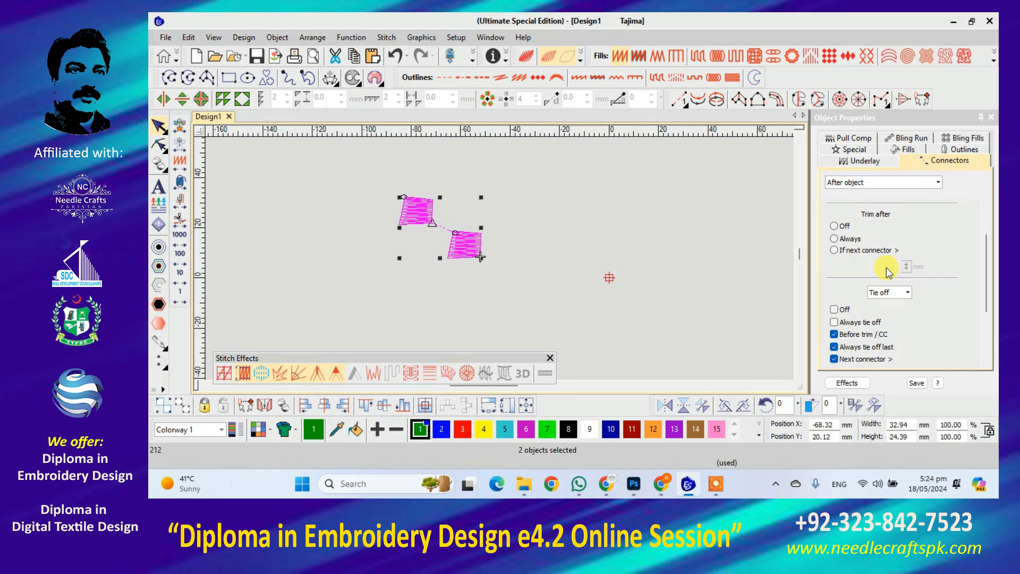
{"action": "left_click", "coordinate": [833, 251]}
{"action": "left_click", "coordinate": [894, 266]}
{"action": "type", "text": "3"}
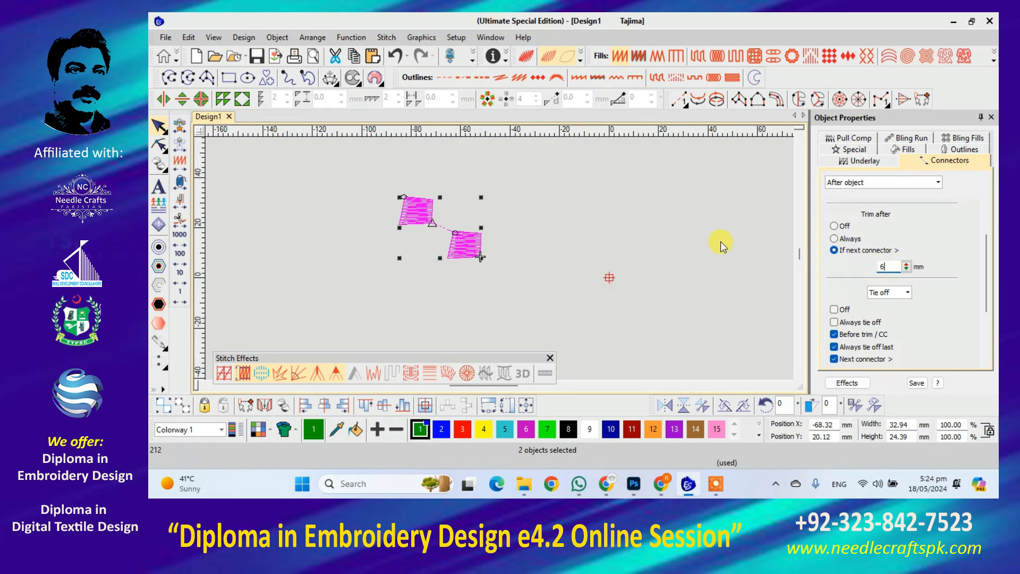
{"action": "left_click", "coordinate": [721, 241]}
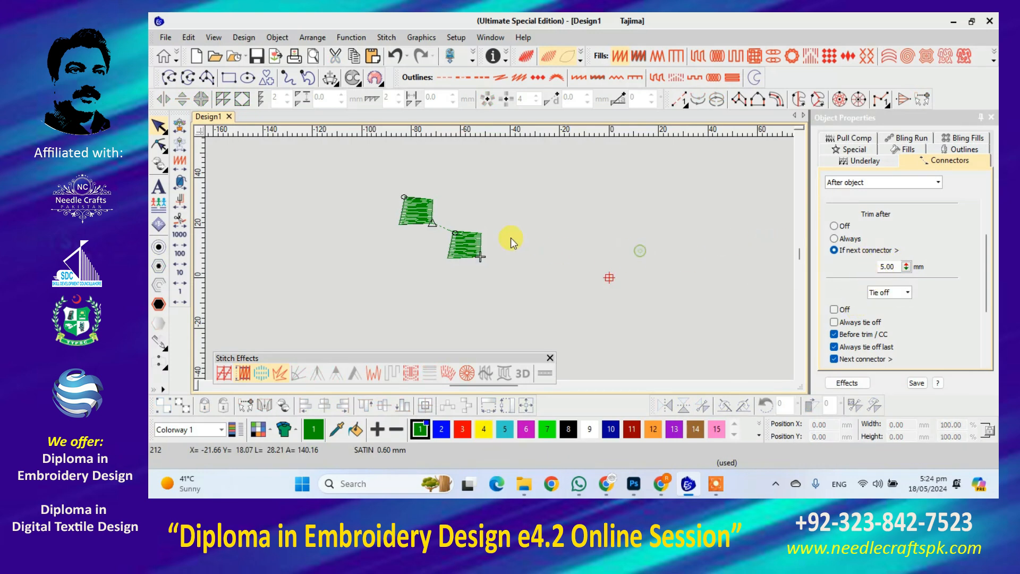
Move the second satin shape closer to the first, and shift both together about 41 mm horizontally toward the design's centre.
{"action": "left_click", "coordinate": [464, 248]}
{"action": "mouse_move", "coordinate": [463, 248]}
{"action": "left_mouse_down"}
{"action": "mouse_move", "coordinate": [452, 237]}
{"action": "mouse_move", "coordinate": [463, 243]}
{"action": "left_mouse_up"}
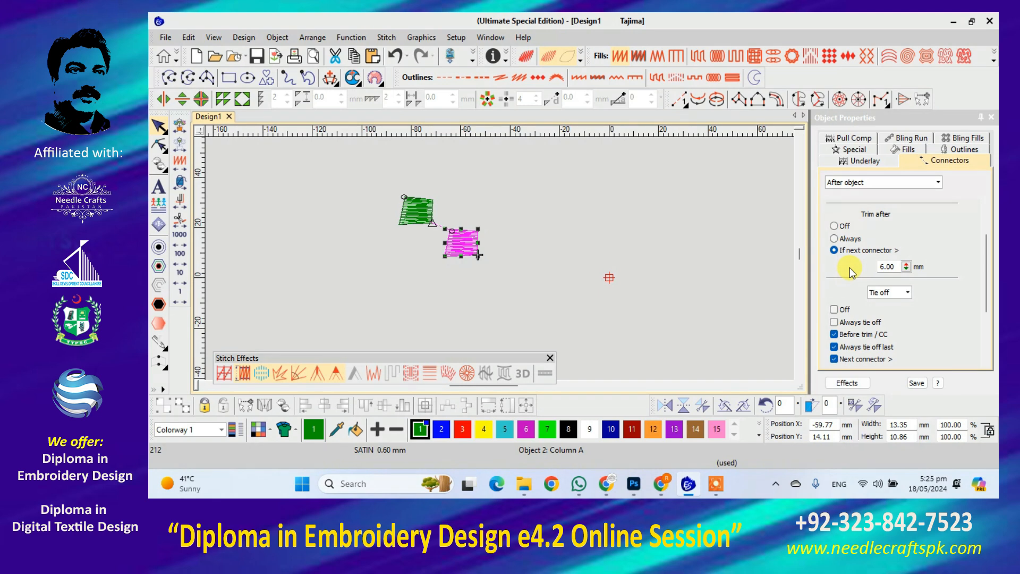
{"action": "left_click", "coordinate": [729, 296]}
{"action": "left_click_drag", "start_coordinate": [378, 180], "coordinate": [573, 237]}
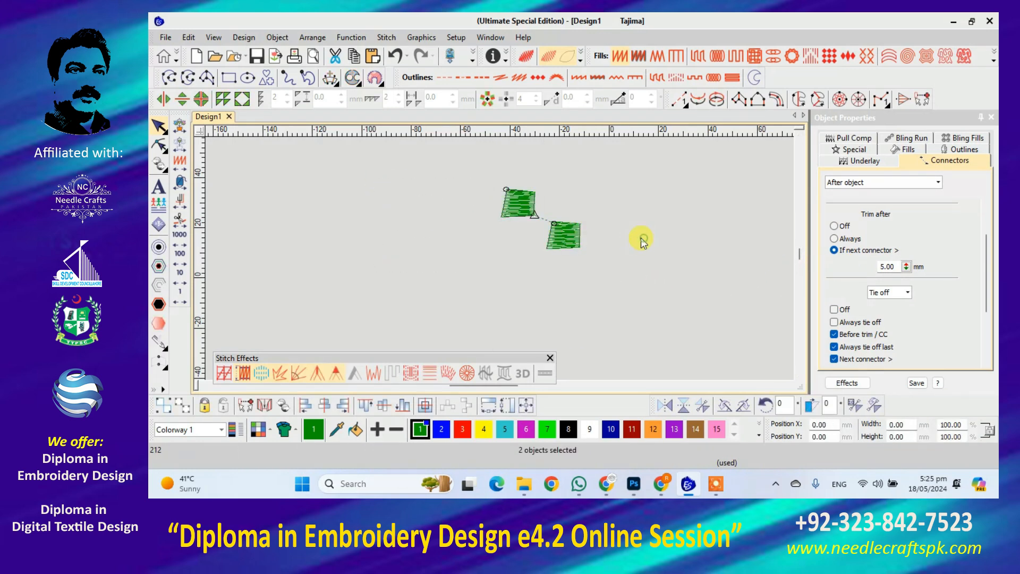
{"action": "left_click", "coordinate": [642, 242]}
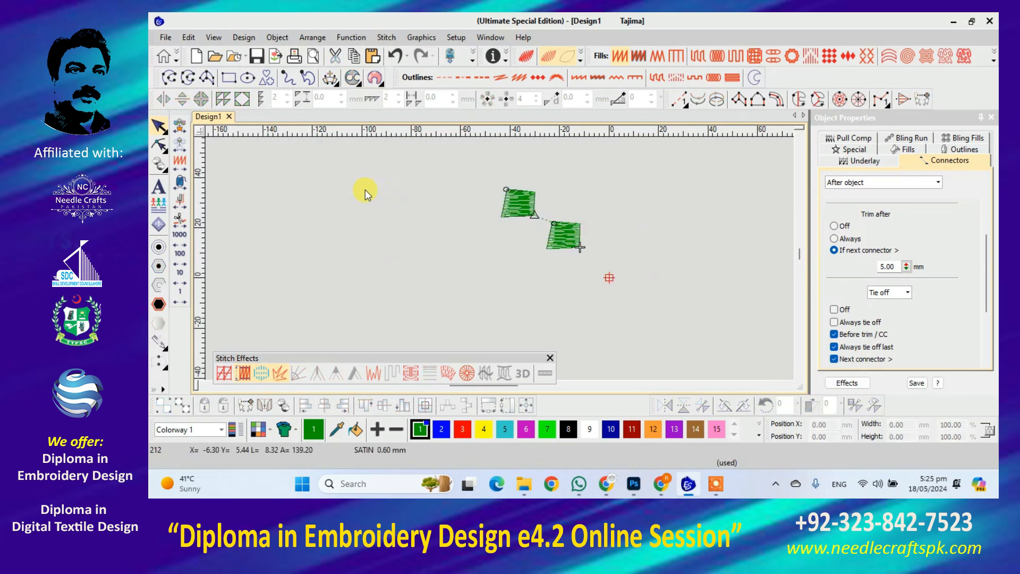
Travel through the stitches to examine the tie-off and trim between the two satin shapes.
{"action": "left_click", "coordinate": [186, 143]}
{"action": "left_click", "coordinate": [182, 197]}
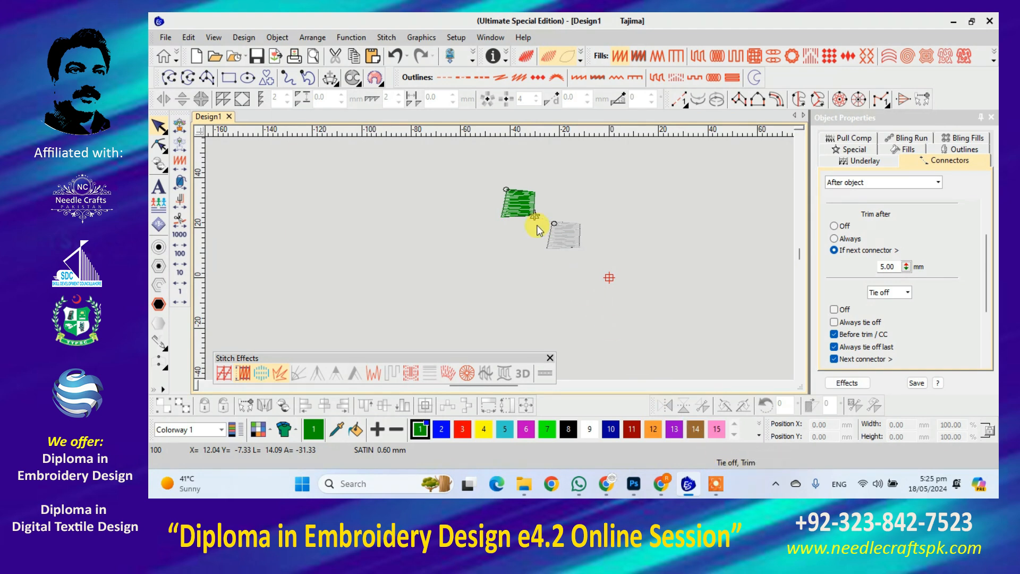
{"action": "left_click", "coordinate": [180, 126]}
{"action": "left_click", "coordinate": [180, 192]}
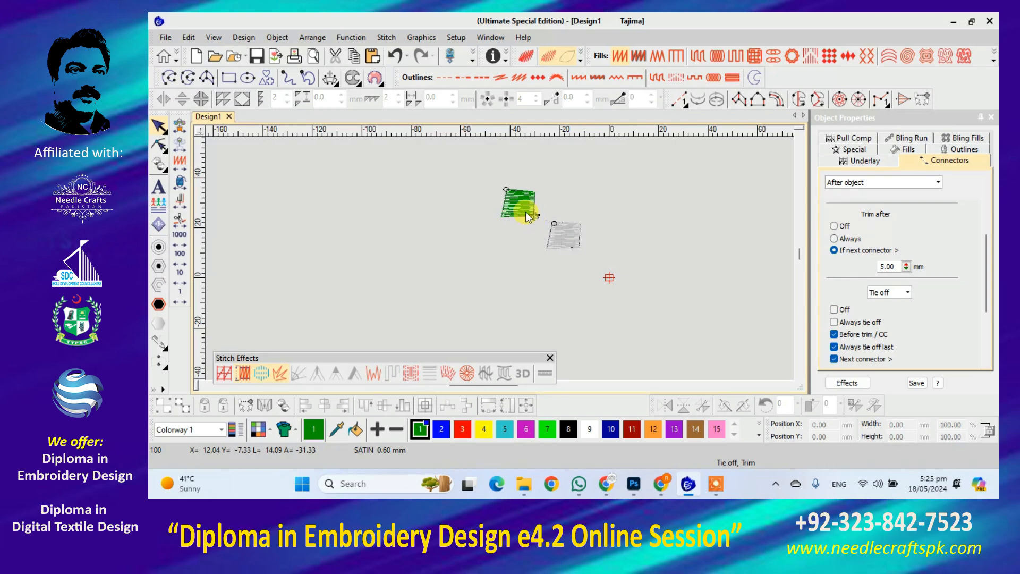
{"action": "left_click", "coordinate": [555, 228]}
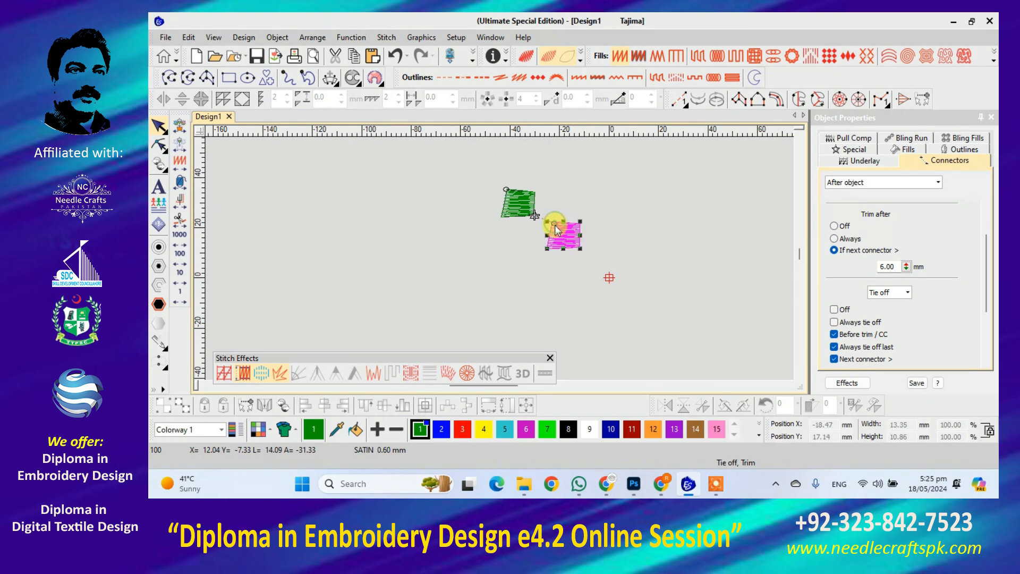
{"action": "left_click", "coordinate": [572, 196]}
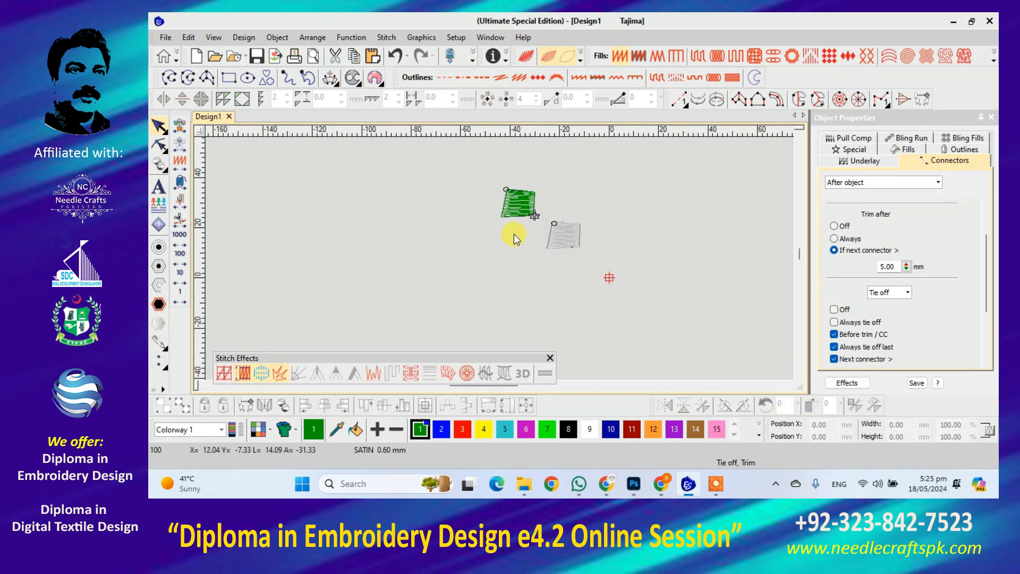
With no shape selected, try the Off option for tie-offs and switch the connector setting to Always tie off.
{"action": "scroll", "coordinate": [514, 237], "scroll_direction": "up", "scroll_amount": 5}
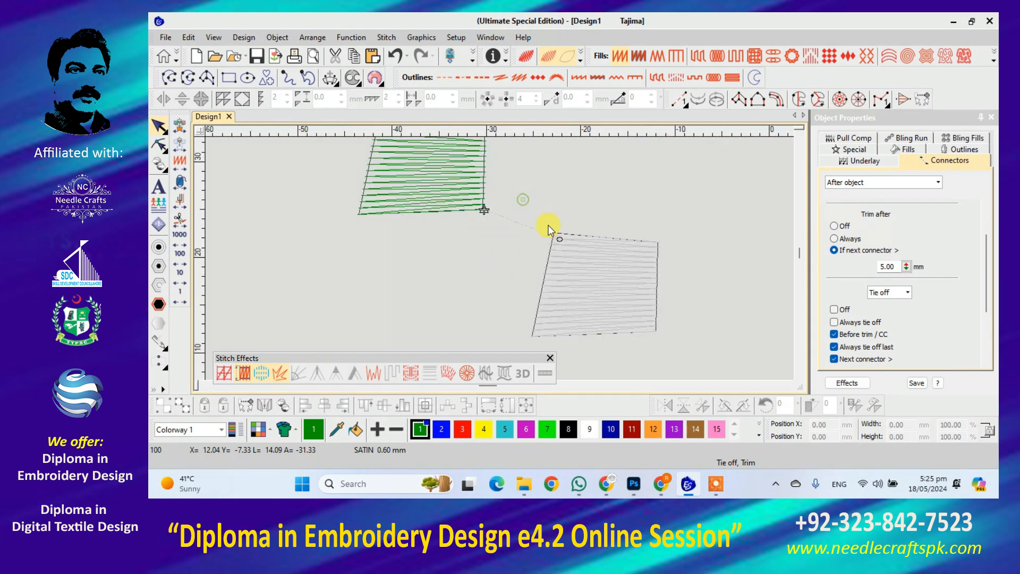
{"action": "left_click", "coordinate": [893, 294]}
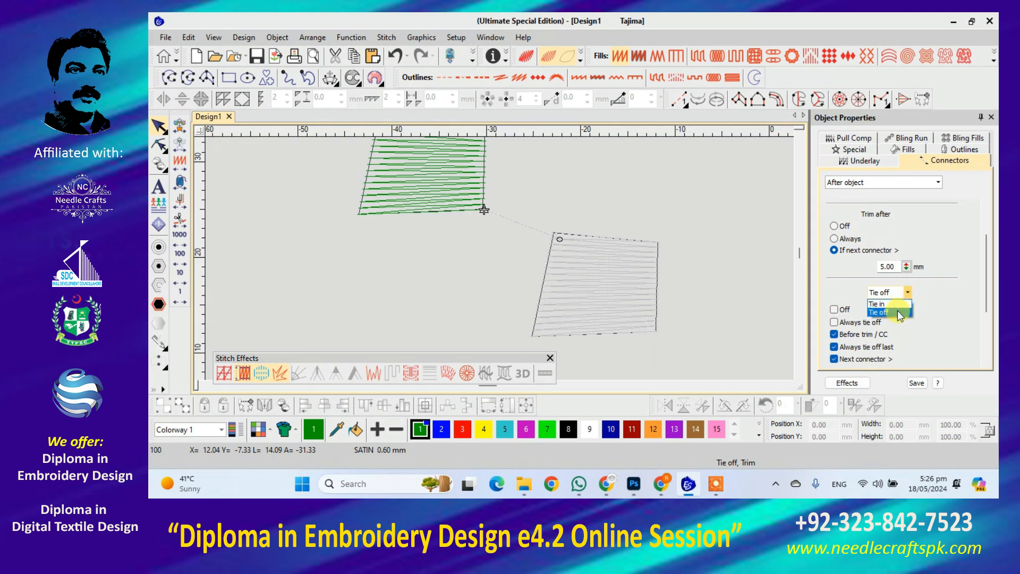
{"action": "left_click", "coordinate": [897, 312]}
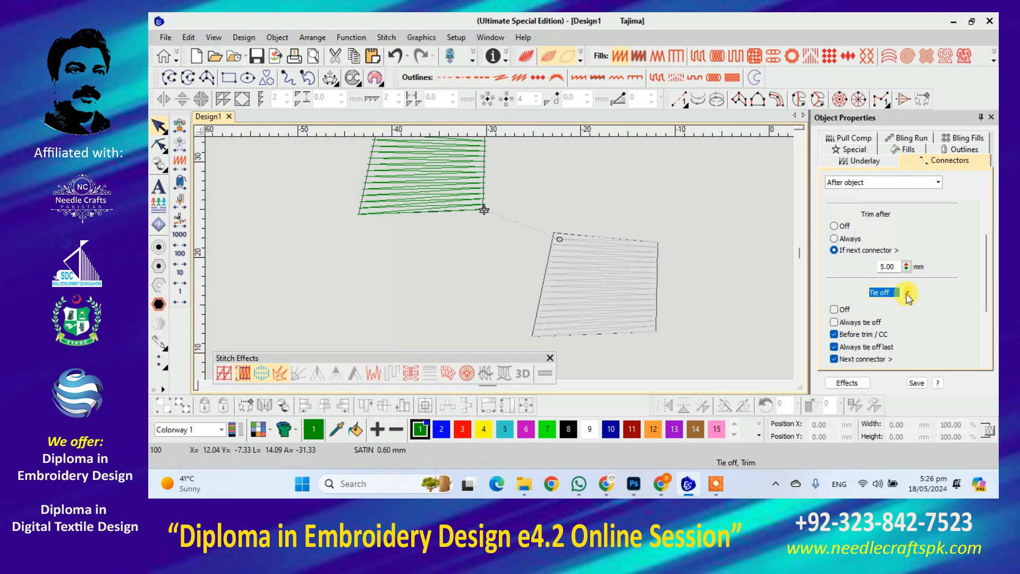
{"action": "left_click", "coordinate": [835, 310]}
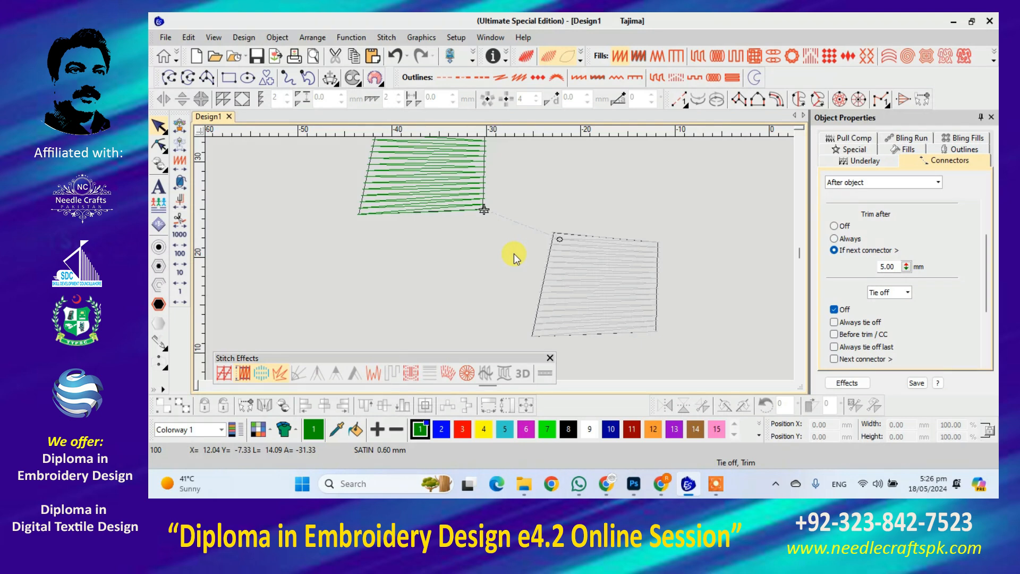
{"action": "left_click", "coordinate": [835, 322]}
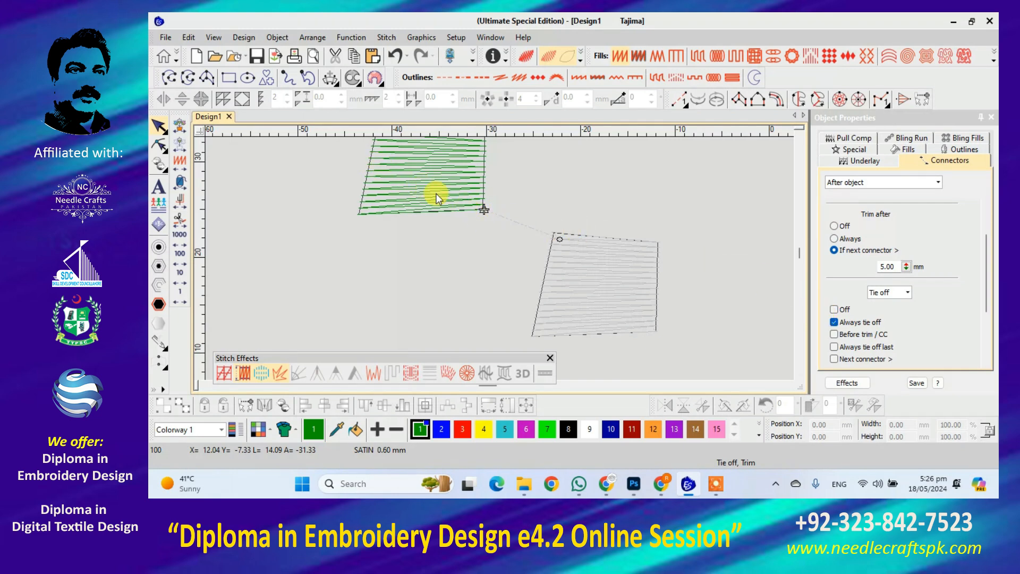
Try Always tie off and Off on the first satin shape, and set its tie-off to Before trim / CC only.
{"action": "left_click", "coordinate": [468, 201]}
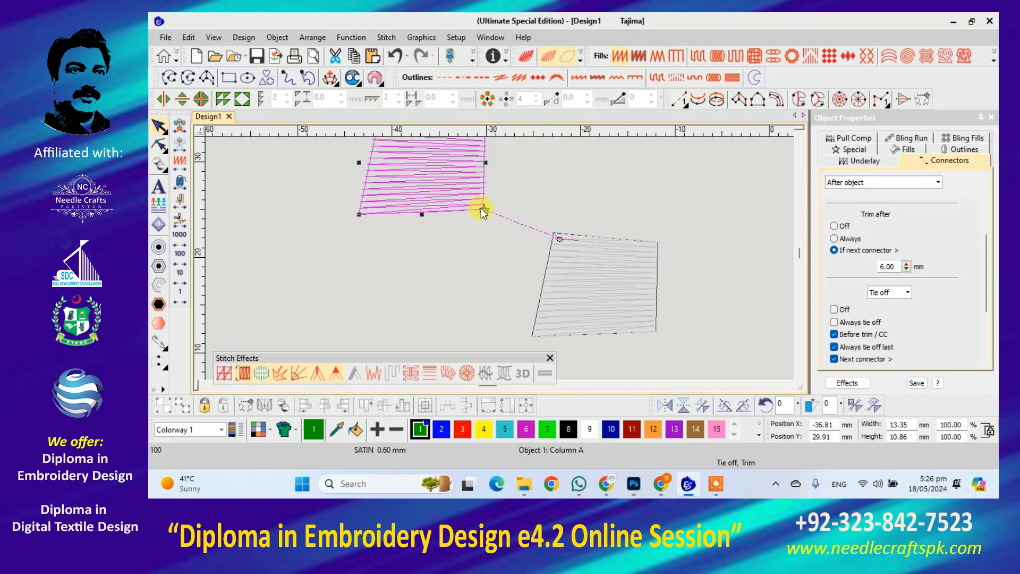
{"action": "left_click", "coordinate": [834, 323]}
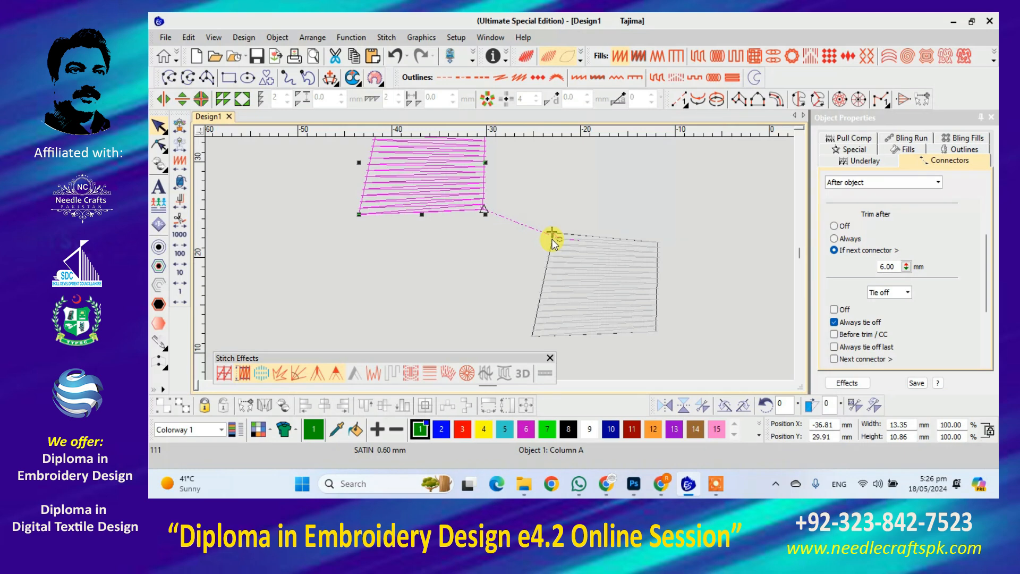
{"action": "left_click", "coordinate": [833, 309]}
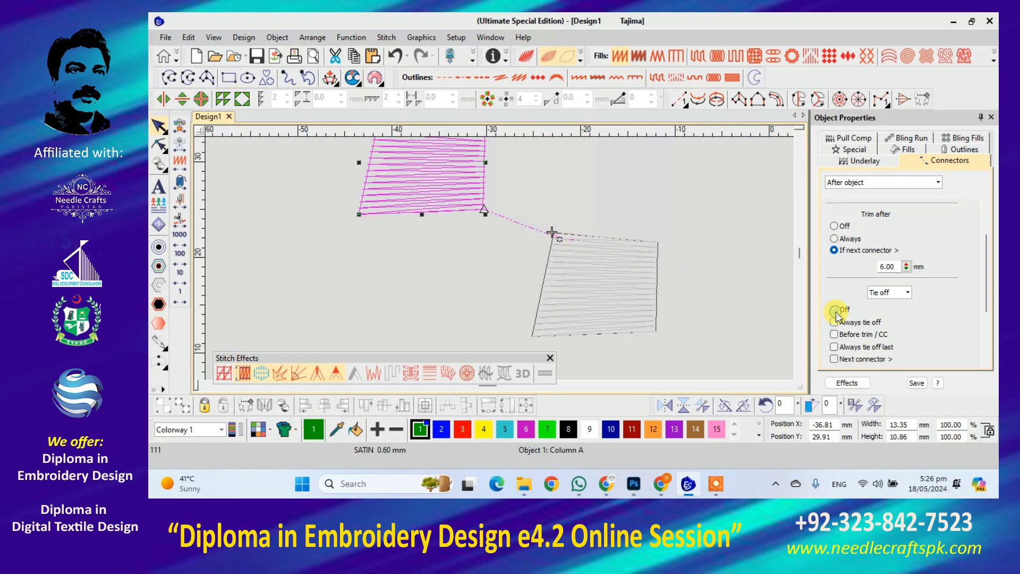
{"action": "left_click", "coordinate": [835, 321]}
{"action": "left_click", "coordinate": [835, 310]}
{"action": "left_click", "coordinate": [835, 322]}
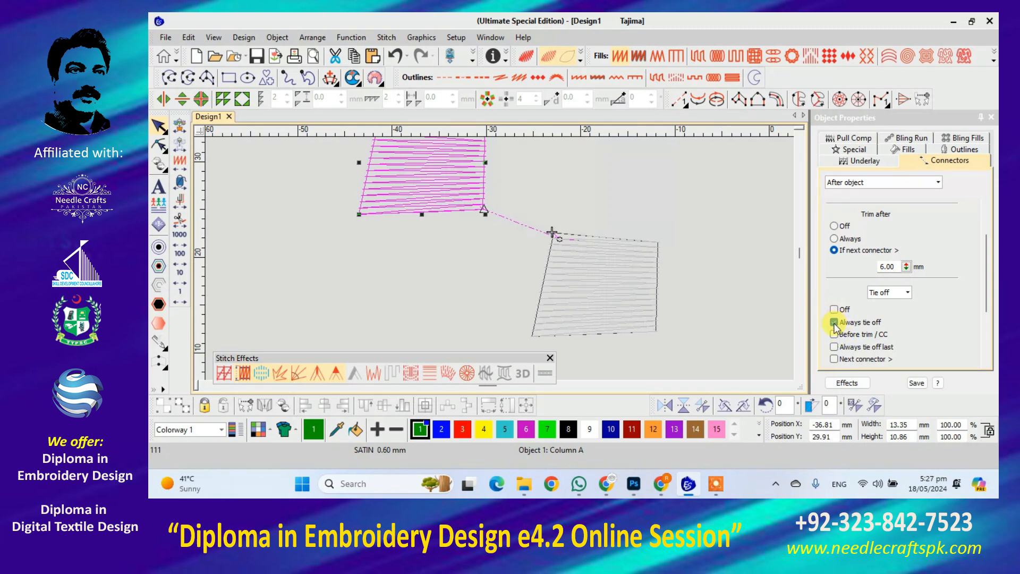
{"action": "left_click", "coordinate": [835, 323]}
{"action": "left_click", "coordinate": [834, 323]}
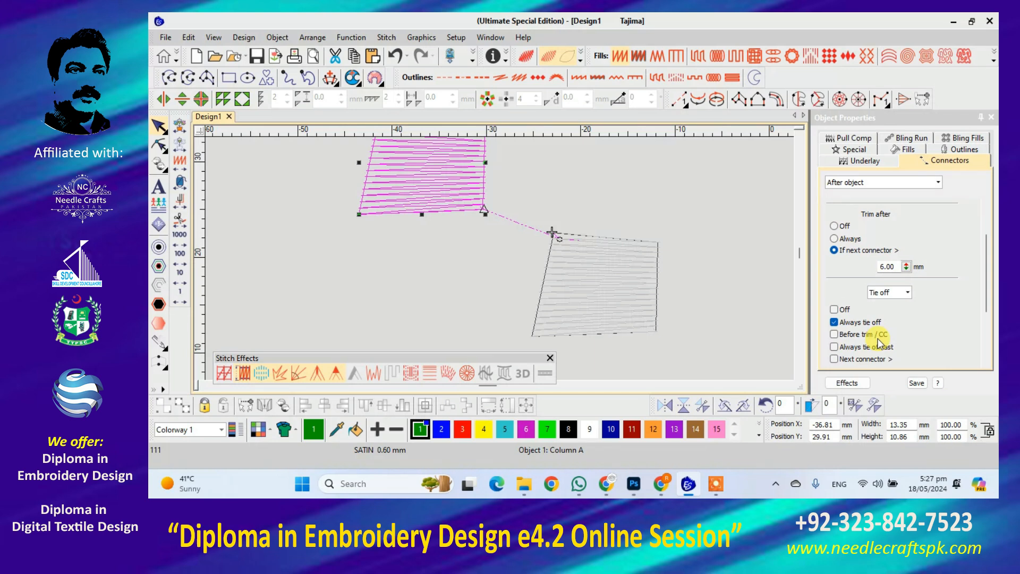
{"action": "left_click", "coordinate": [833, 335]}
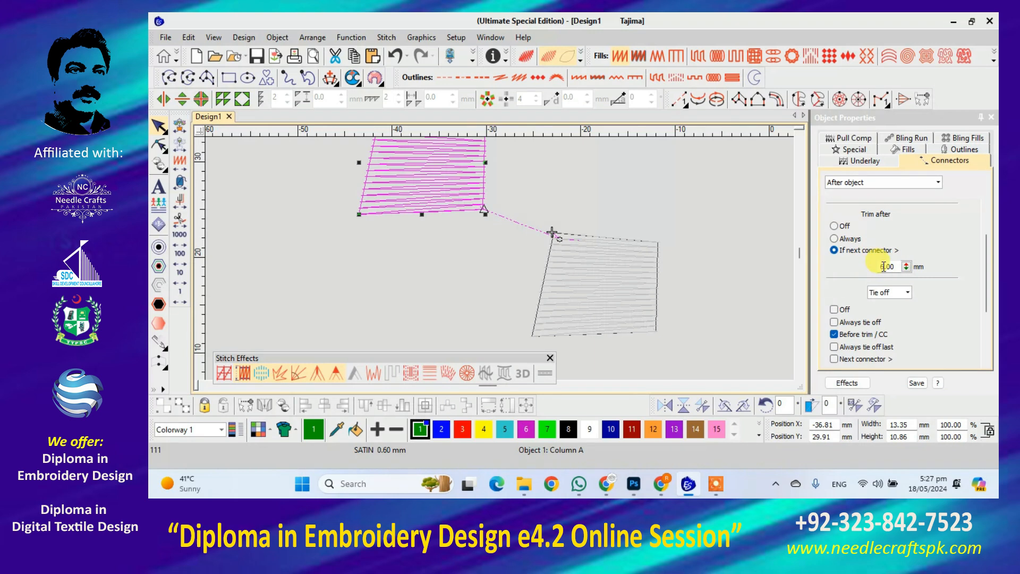
Set the first satin shape to trim if the next connector exceeds 5 mm.
{"action": "left_click", "coordinate": [721, 239]}
{"action": "left_click", "coordinate": [458, 186]}
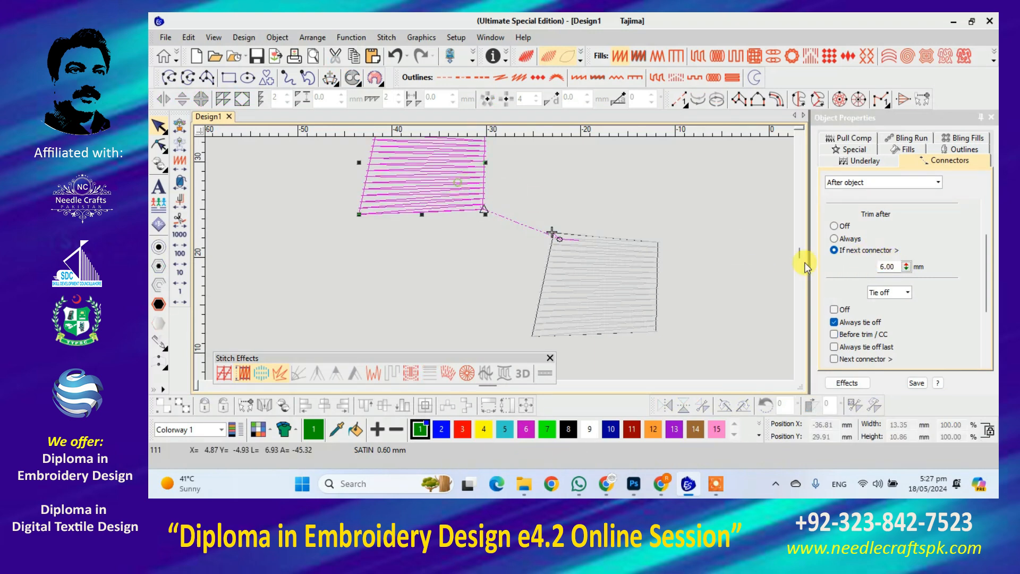
{"action": "double_click", "coordinate": [896, 267]}
{"action": "type", "text": "56"}
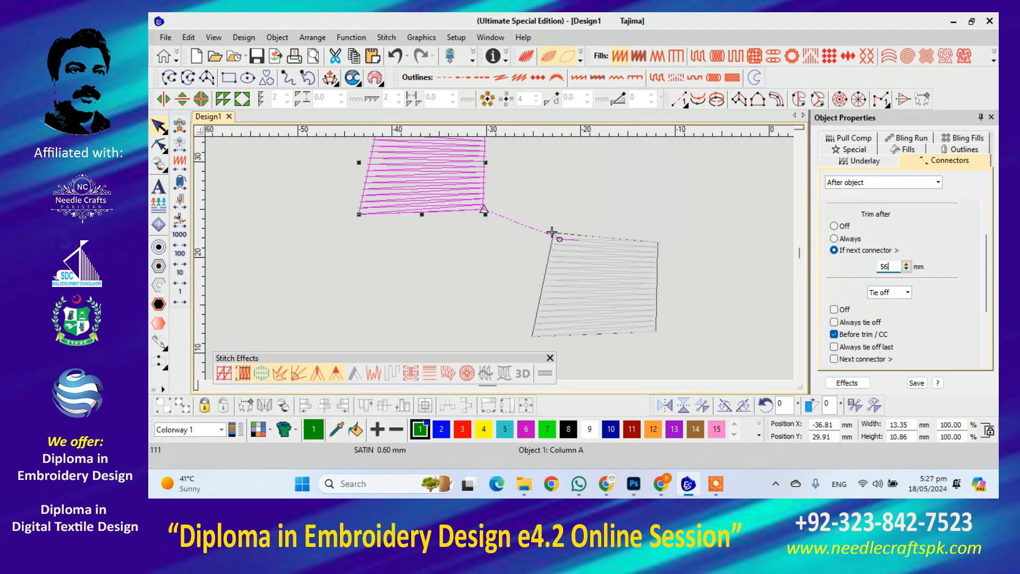
{"action": "left_click", "coordinate": [886, 266]}
{"action": "key", "text": "BackSpace"}
{"action": "key", "text": "Return"}
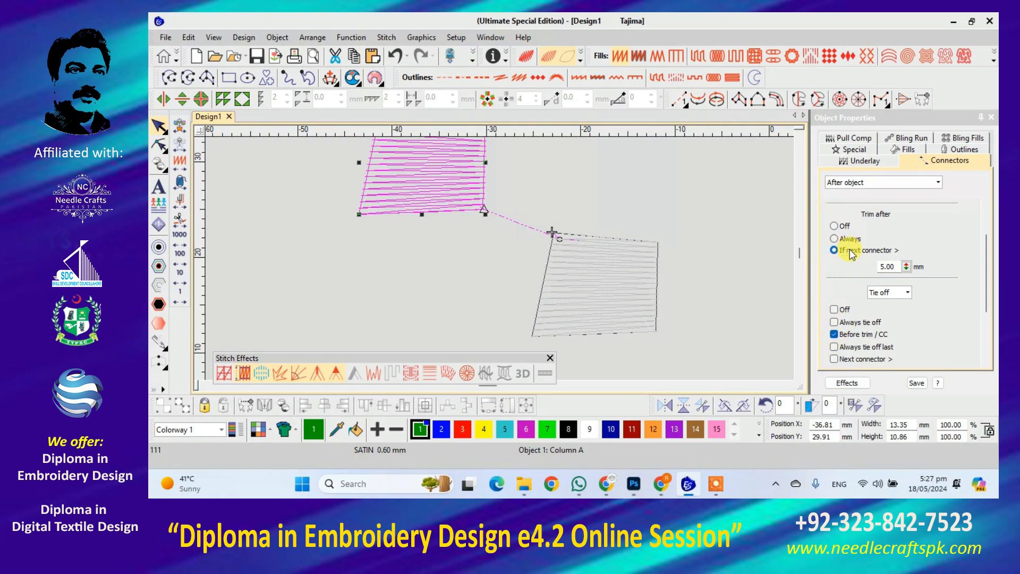
{"action": "left_click", "coordinate": [830, 254]}
{"action": "left_click", "coordinate": [834, 334]}
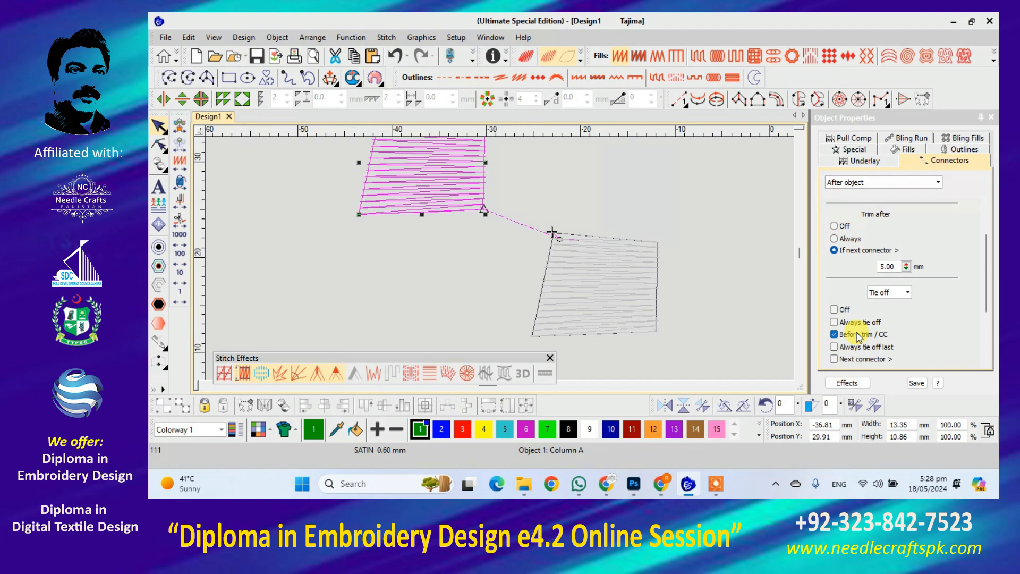
{"action": "left_click", "coordinate": [834, 250]}
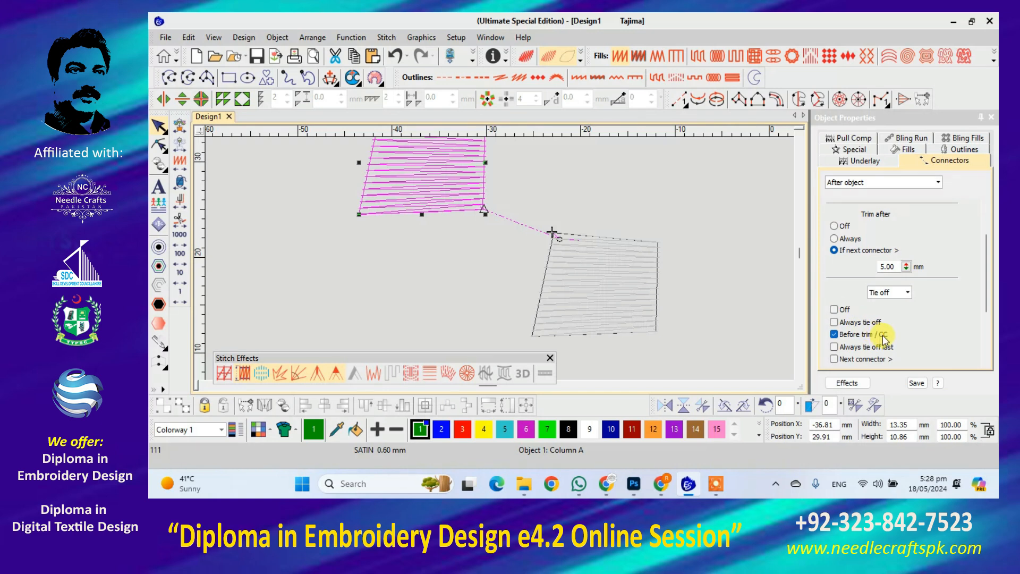
{"action": "left_click", "coordinate": [414, 178]}
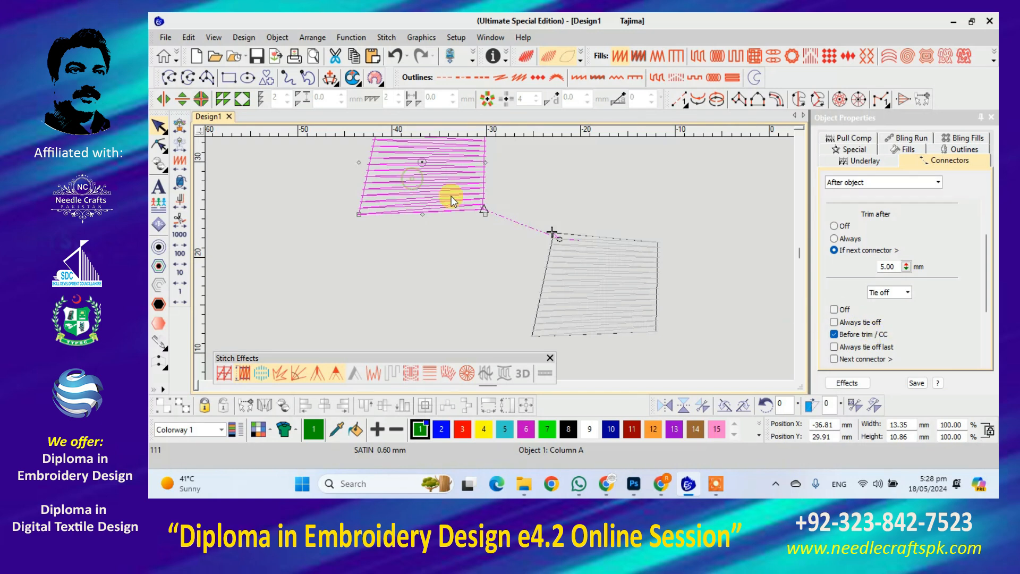
Recolor the second satin shape red and clear the selection.
{"action": "left_click", "coordinate": [594, 278]}
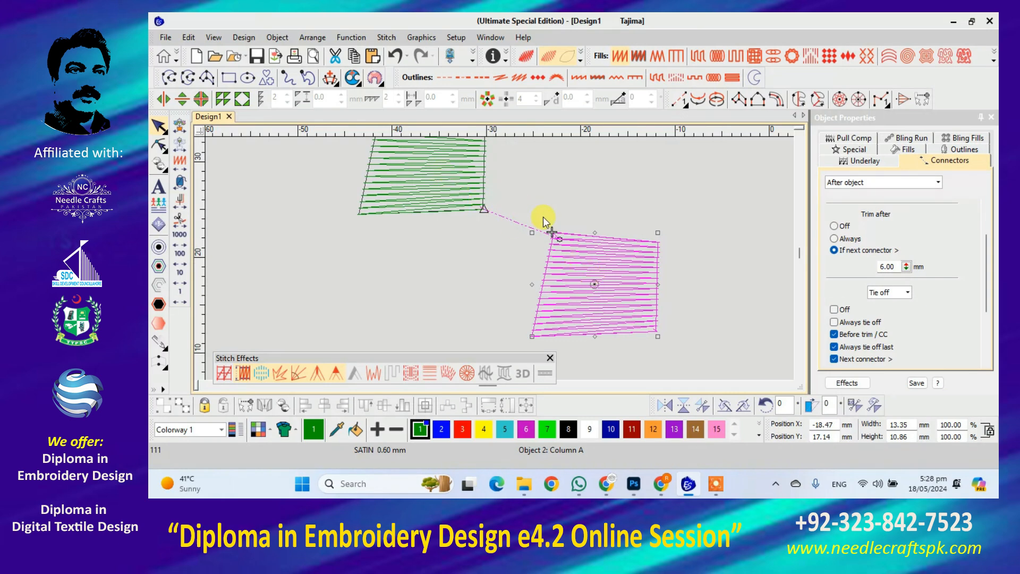
{"action": "left_click", "coordinate": [464, 431]}
{"action": "left_click", "coordinate": [432, 289]}
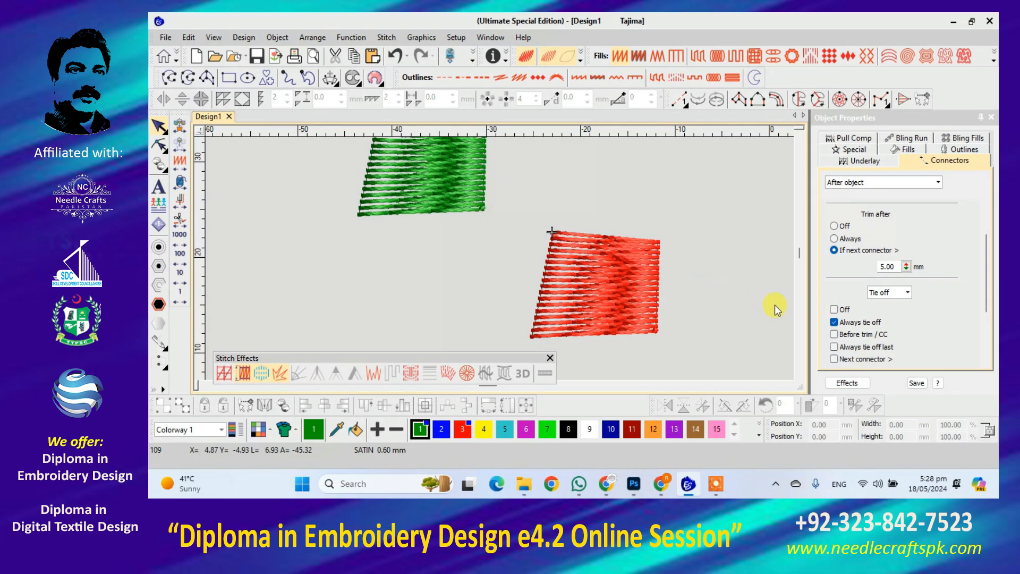
With no shape selected, set the tie-off to Before trim / CC and enable Always tie off last.
{"action": "left_click", "coordinate": [835, 336]}
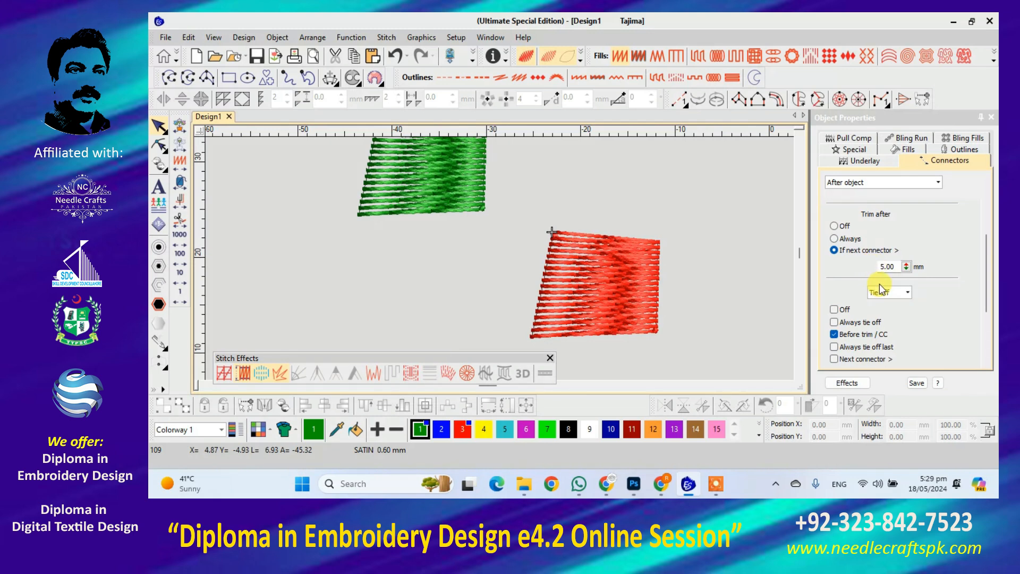
{"action": "left_click", "coordinate": [835, 348]}
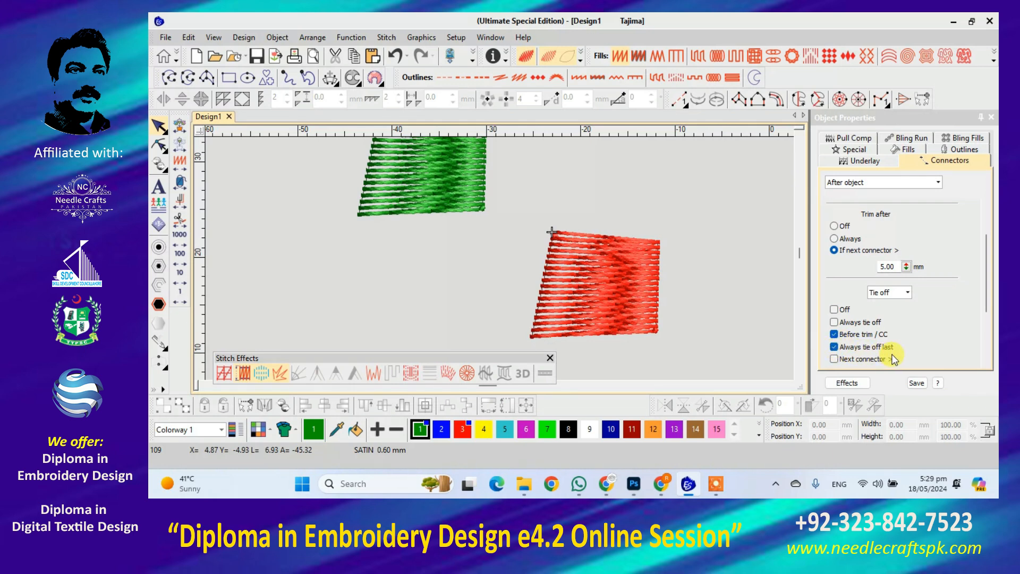
Recolor the second satin shape green and place a copy of it diagonally between the two shapes.
{"action": "left_click", "coordinate": [604, 296]}
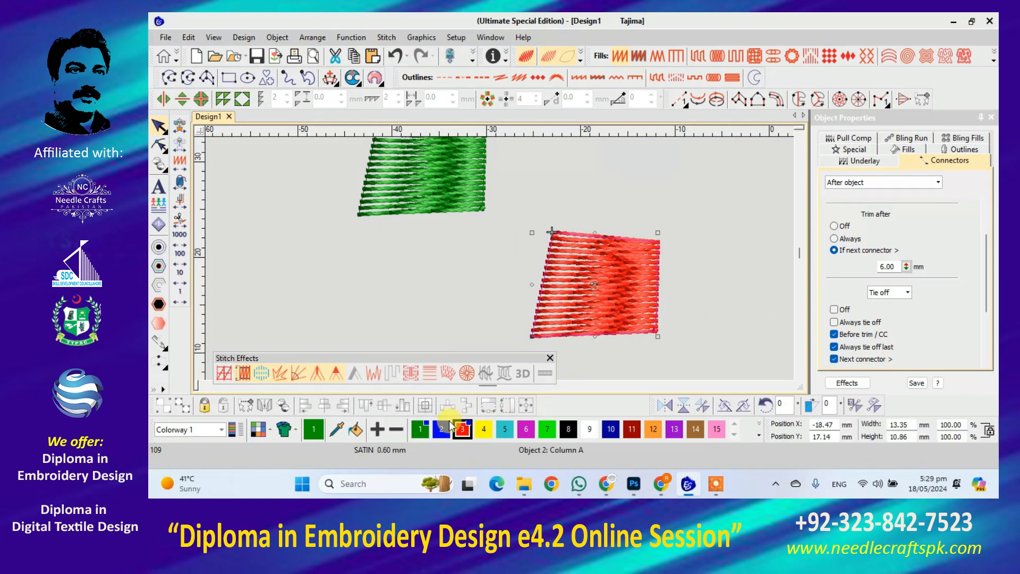
{"action": "left_click", "coordinate": [419, 429]}
{"action": "left_click_drag", "start_coordinate": [579, 305], "coordinate": [515, 267]}
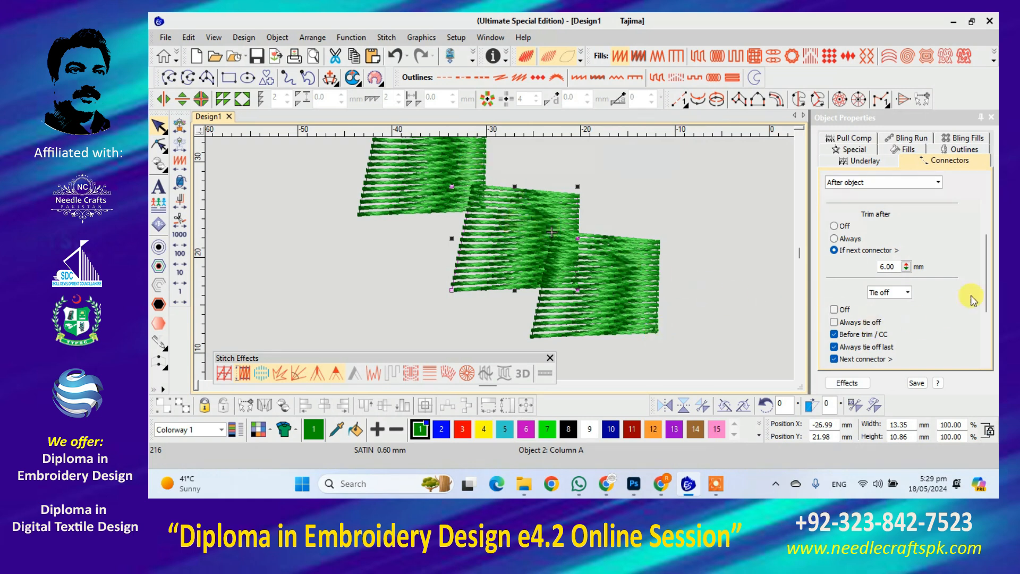
Try the Next connector tie-off option off and on for the middle satin shape, leaving it enabled.
{"action": "scroll", "coordinate": [985, 304], "scroll_direction": "down", "scroll_amount": 2}
{"action": "scroll", "coordinate": [985, 304], "scroll_direction": "down", "scroll_amount": 1}
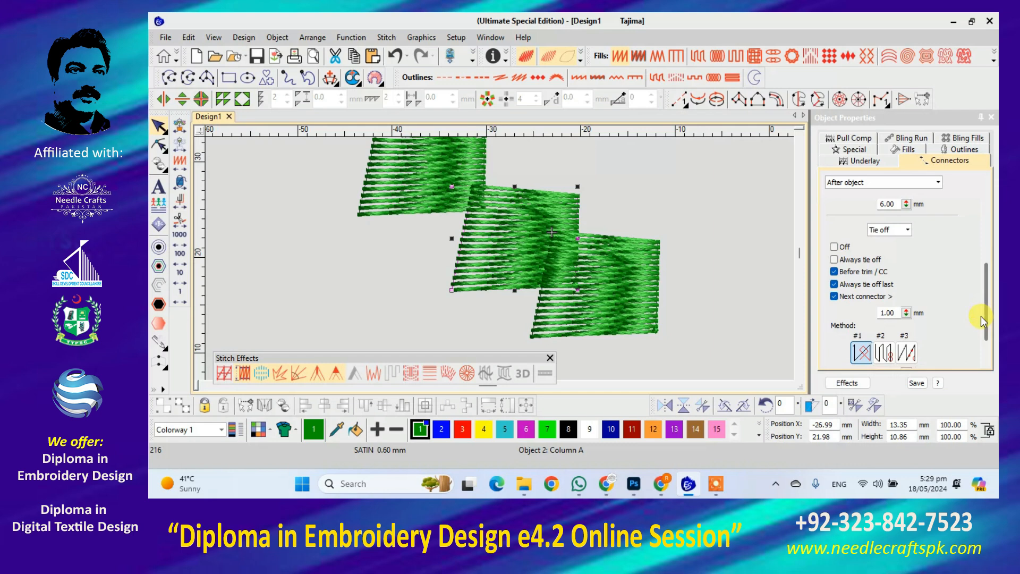
{"action": "left_click", "coordinate": [835, 297]}
{"action": "left_click", "coordinate": [834, 298]}
{"action": "left_click", "coordinate": [834, 297]}
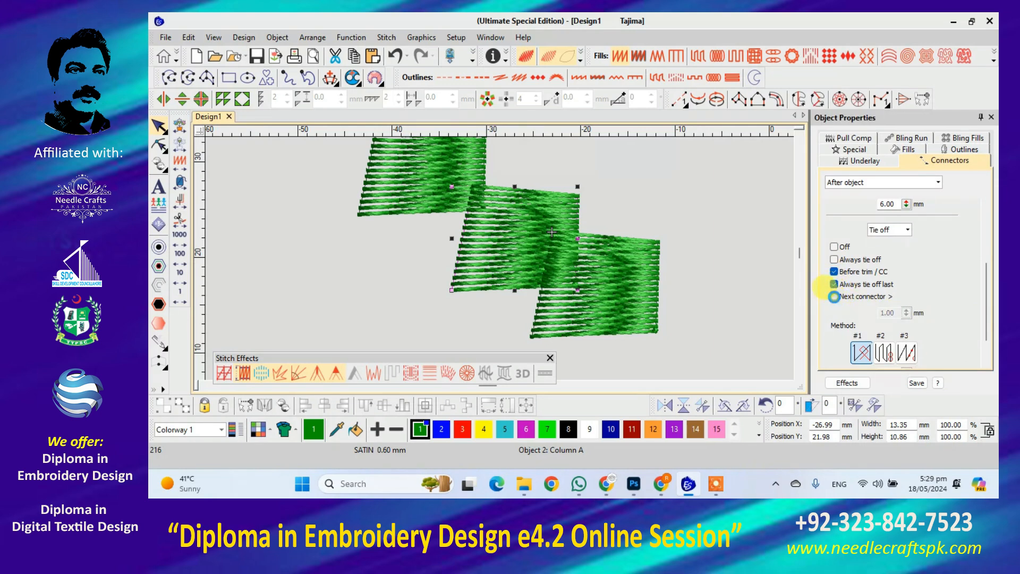
{"action": "left_click", "coordinate": [834, 295]}
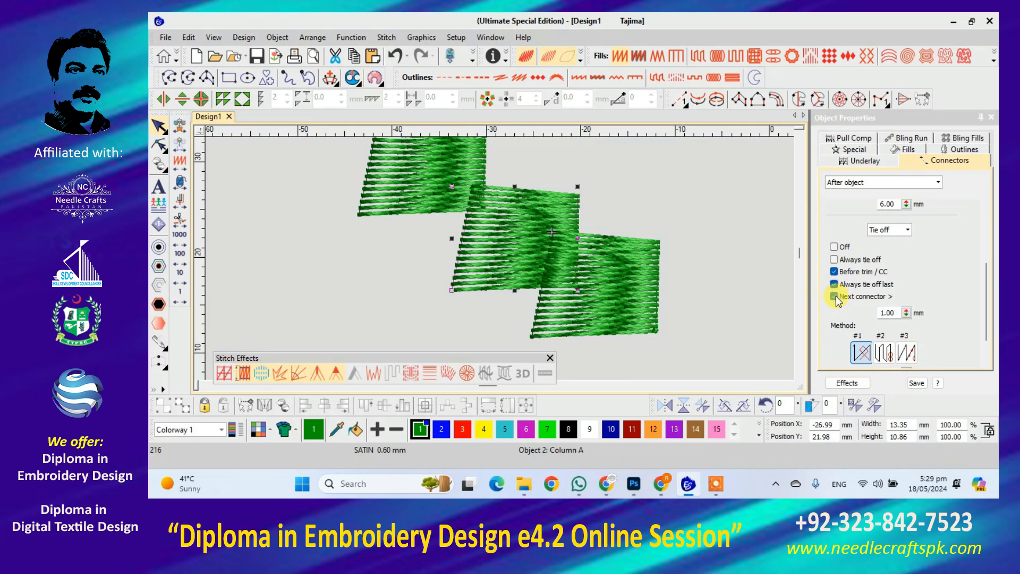
{"action": "left_click", "coordinate": [835, 296]}
{"action": "left_click", "coordinate": [834, 297]}
Move the last satin shape away from the middle one and set the middle shape's Trim after to Off.
{"action": "left_click_drag", "start_coordinate": [596, 285], "coordinate": [676, 309]}
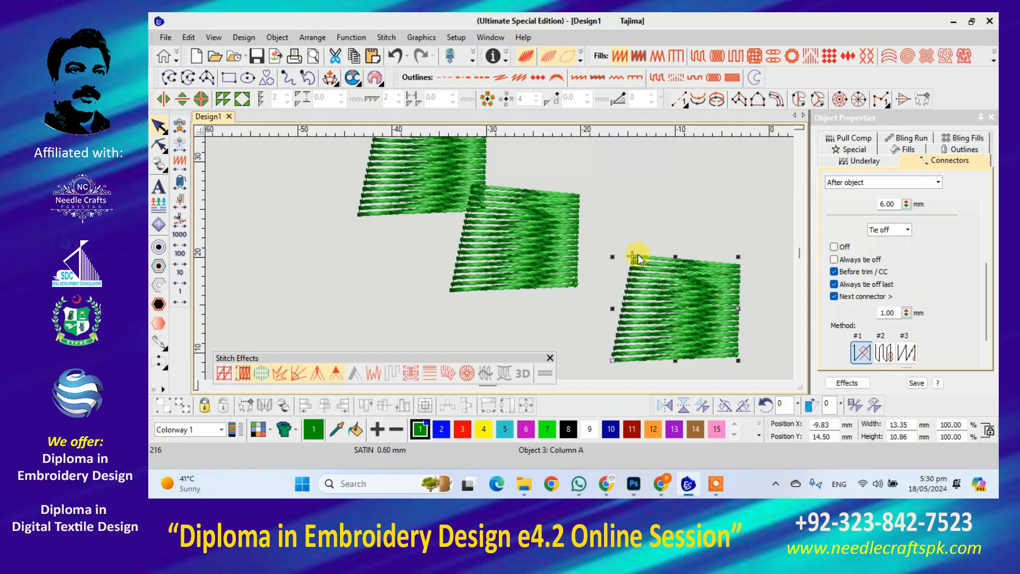
{"action": "left_click", "coordinate": [574, 277]}
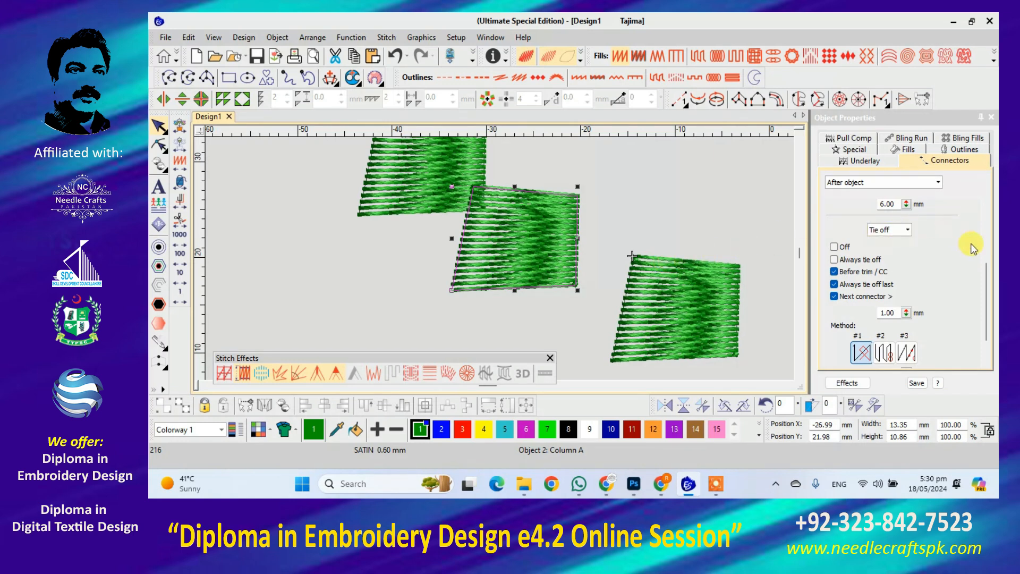
{"action": "left_click_drag", "start_coordinate": [986, 288], "coordinate": [978, 234]}
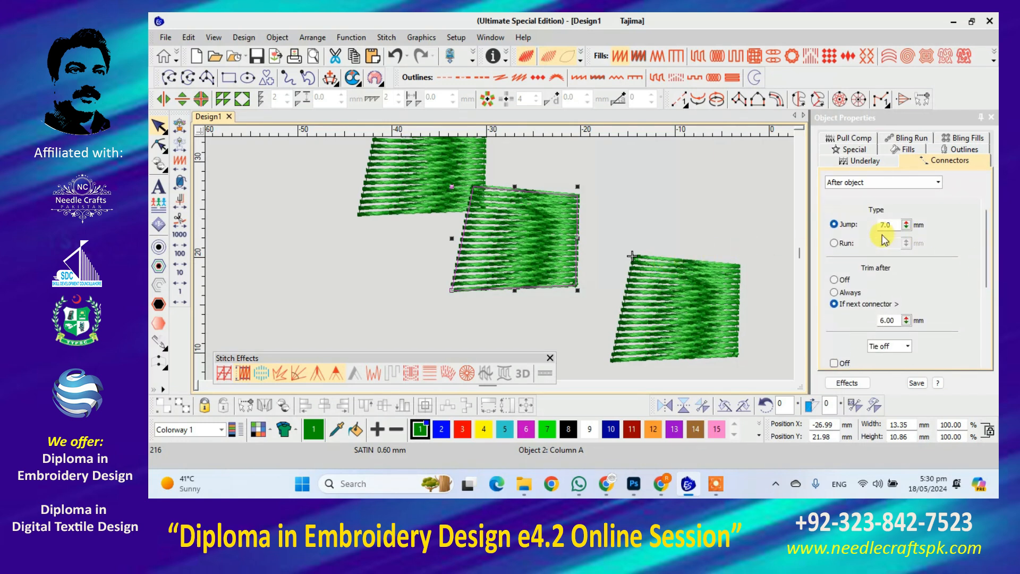
{"action": "left_click", "coordinate": [834, 280]}
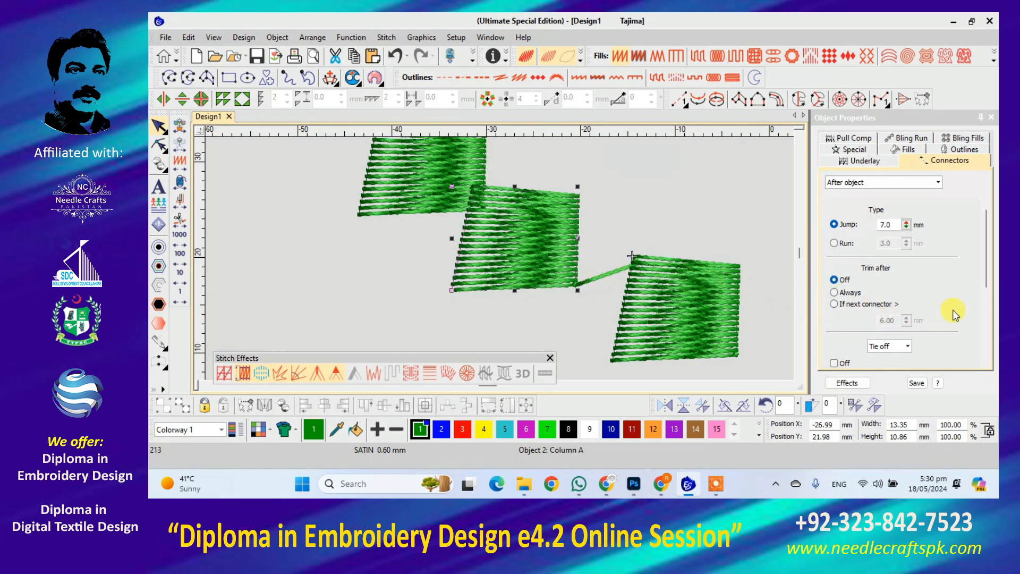
Set the middle satin shape to tie off if the next connector exceeds 5 mm.
{"action": "left_click_drag", "start_coordinate": [983, 275], "coordinate": [983, 316]}
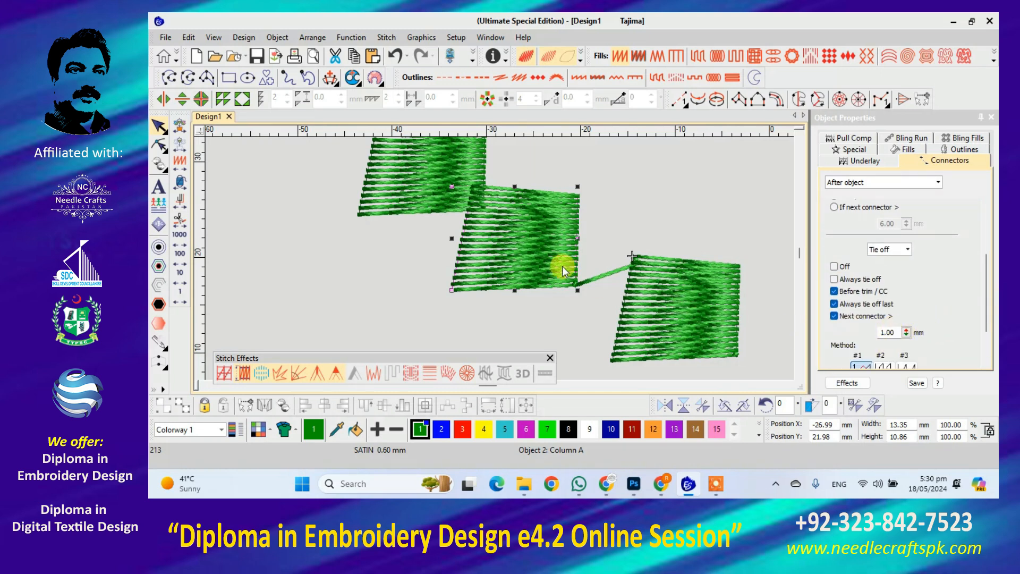
{"action": "left_click", "coordinate": [888, 332]}
{"action": "left_click_drag", "start_coordinate": [891, 333], "coordinate": [879, 345]}
{"action": "type", "text": "5"}
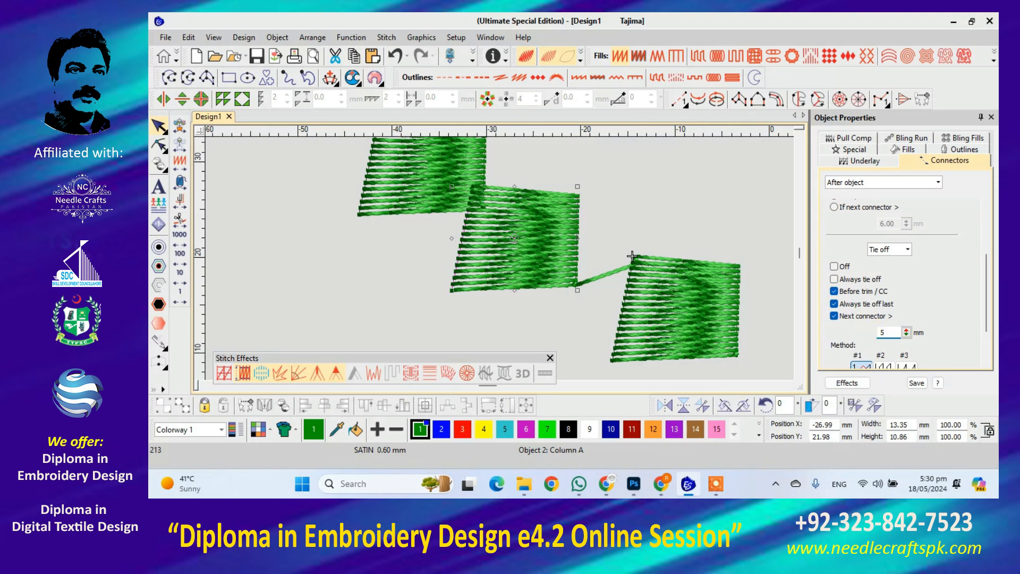
{"action": "key", "text": "Return"}
Move the last satin shape slightly farther from the middle one and turn off the realistic stitch view.
{"action": "left_click_drag", "start_coordinate": [685, 301], "coordinate": [708, 296]}
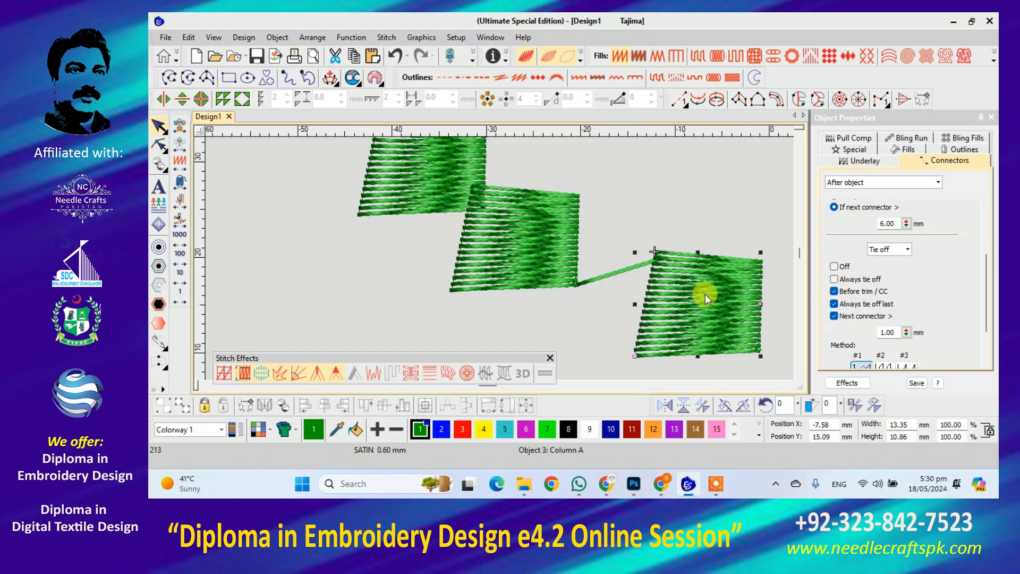
{"action": "key", "text": "t"}
{"action": "left_click_drag", "start_coordinate": [706, 296], "coordinate": [702, 299]}
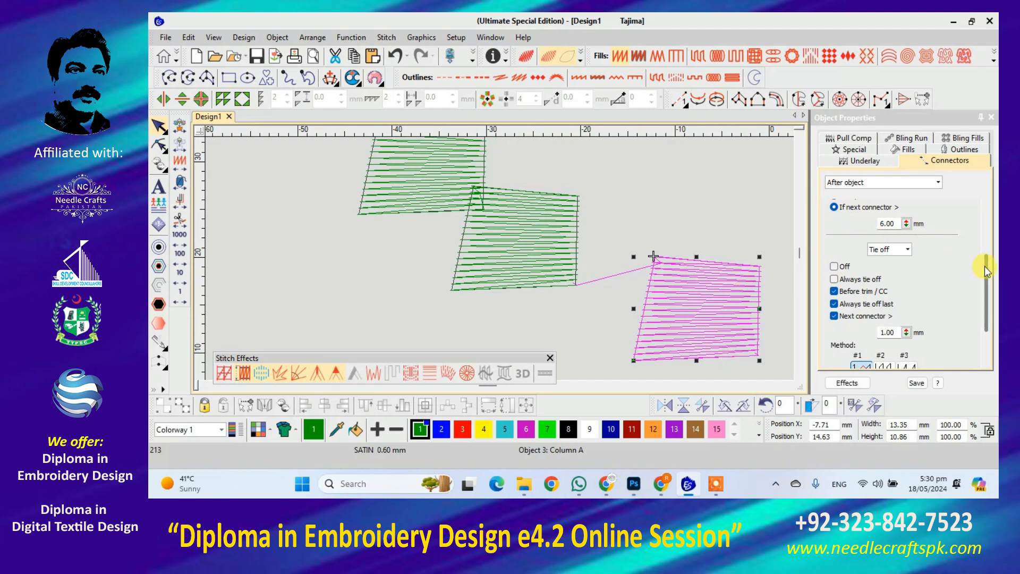
Set the middle satin shape's Trim after to If next connector and clear the selection.
{"action": "left_click_drag", "start_coordinate": [983, 266], "coordinate": [983, 242]}
{"action": "left_click", "coordinate": [834, 237]}
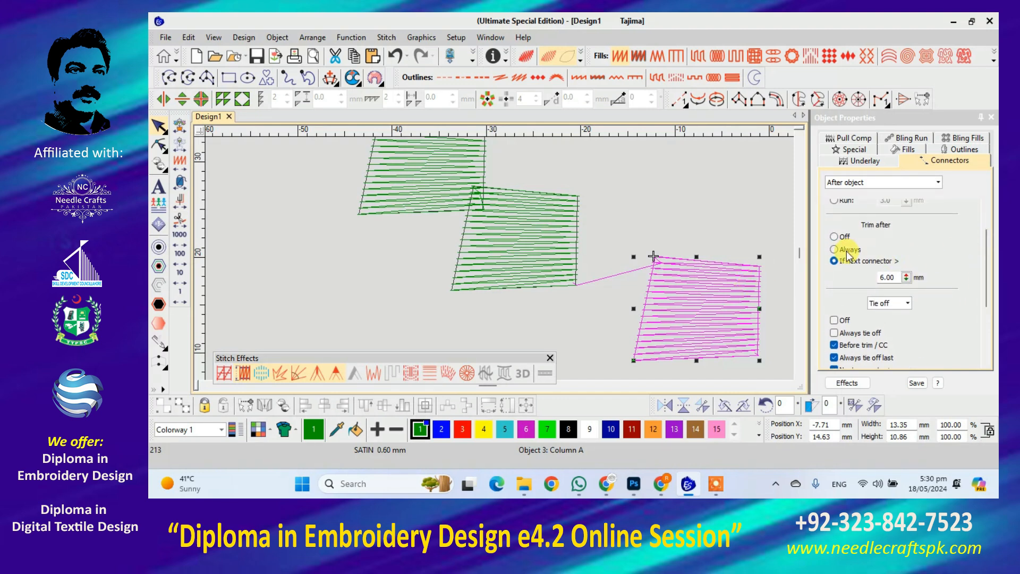
{"action": "left_click", "coordinate": [519, 238]}
{"action": "left_click", "coordinate": [834, 260]}
{"action": "left_click", "coordinate": [700, 281]}
{"action": "left_click", "coordinate": [617, 314]}
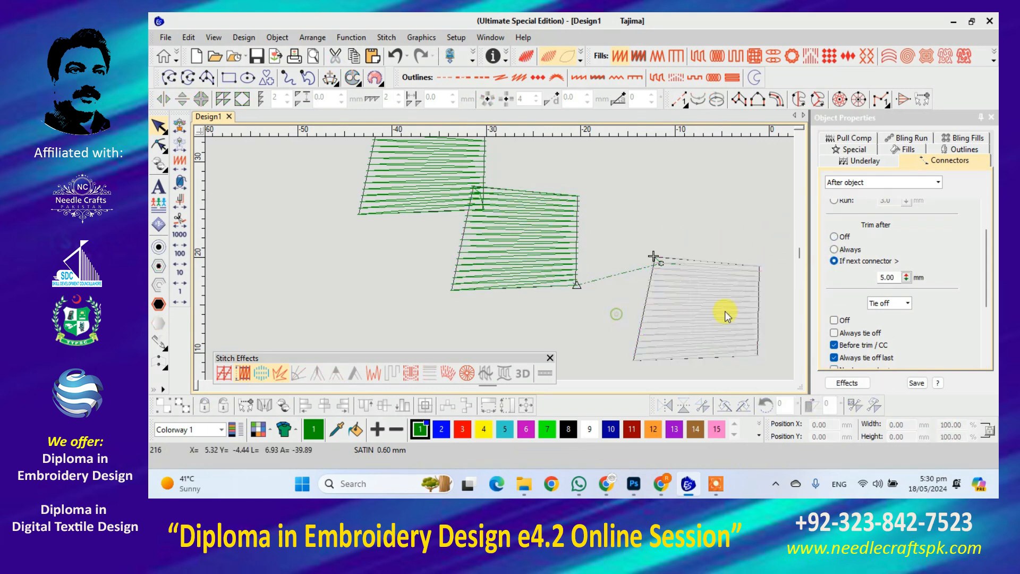
With no shape selected, enable the Next connector tie-off at 5 mm, and check the middle satin shape's connector settings.
{"action": "left_click_drag", "start_coordinate": [987, 281], "coordinate": [977, 310]}
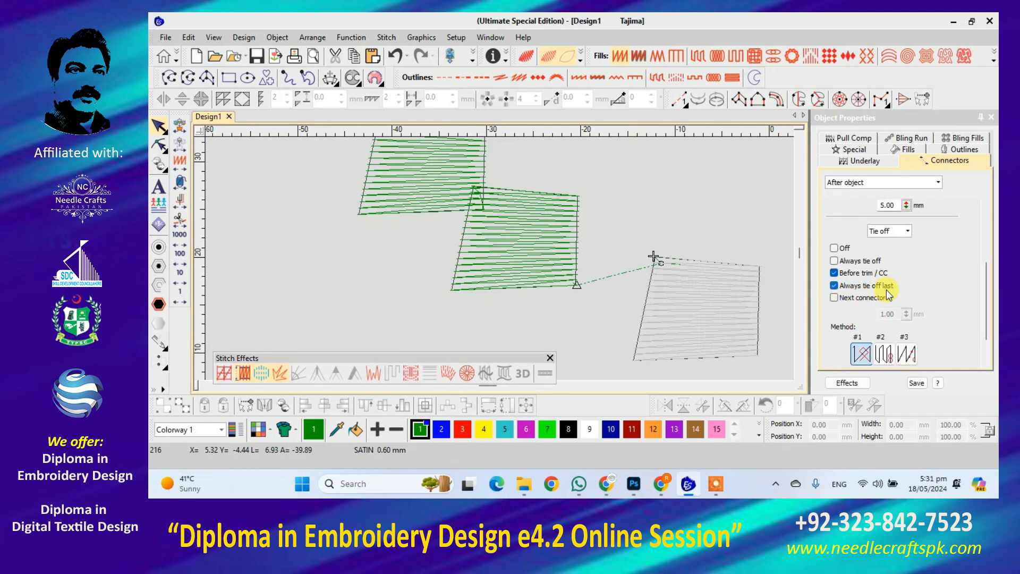
{"action": "left_click", "coordinate": [833, 297]}
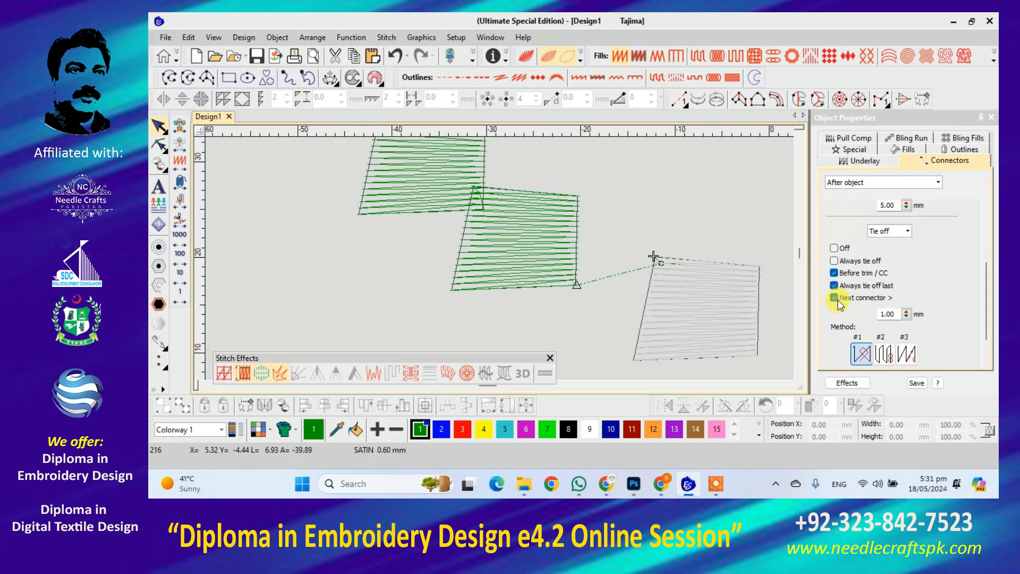
{"action": "left_click_drag", "start_coordinate": [896, 314], "coordinate": [867, 319]}
{"action": "left_click", "coordinate": [891, 209]}
{"action": "type", "text": "5"}
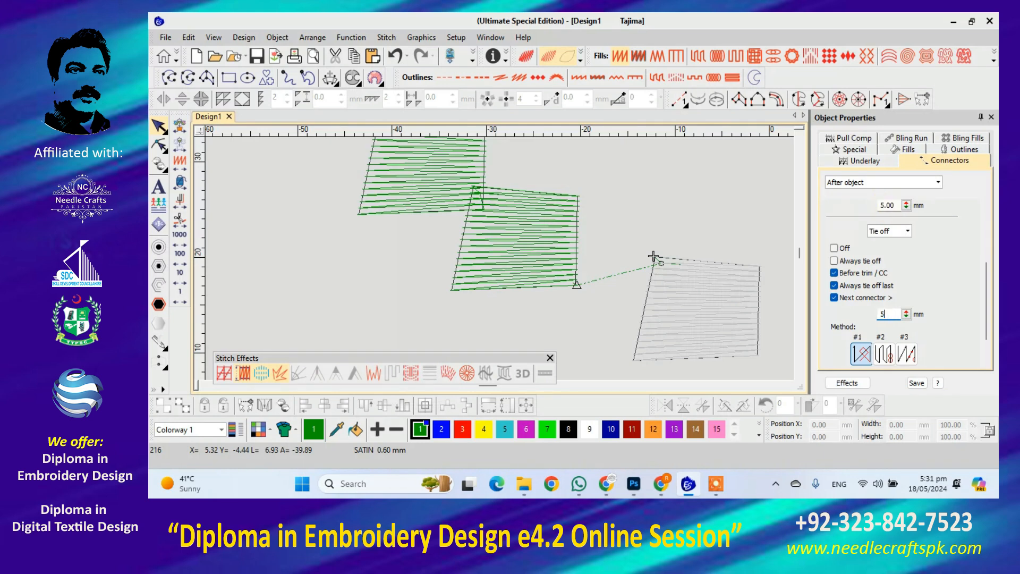
{"action": "left_click", "coordinate": [653, 211]}
{"action": "left_click", "coordinate": [524, 246]}
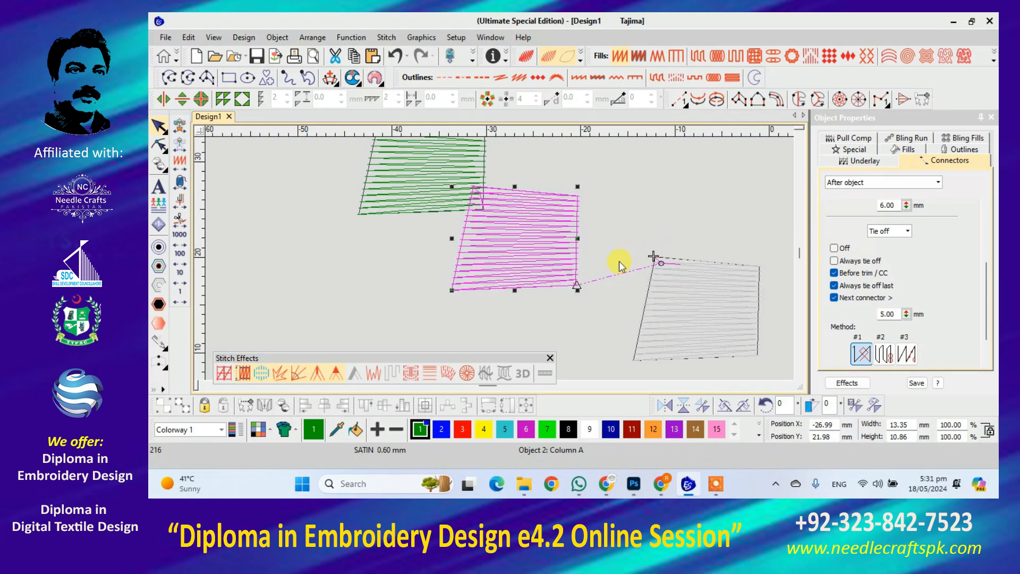
{"action": "key", "text": "Escape"}
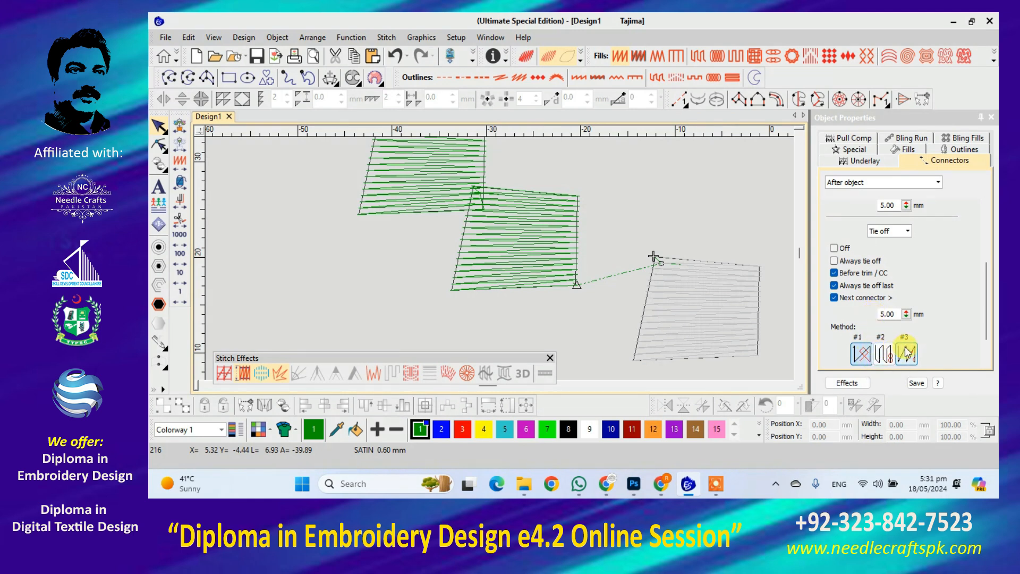
Try tie-off methods #1, #2 and #3, return to method #1, and show its length and number settings.
{"action": "left_click", "coordinate": [861, 359]}
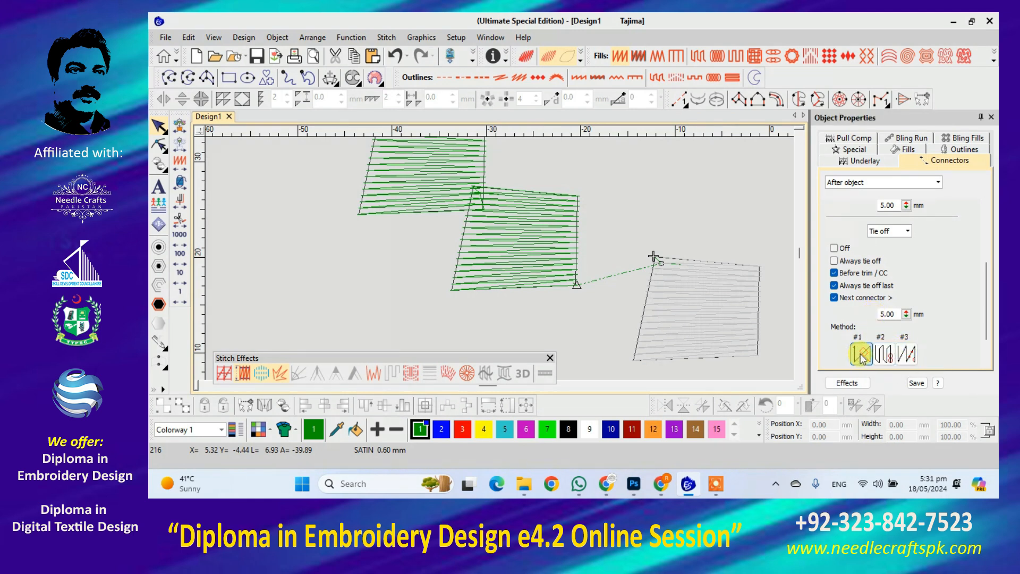
{"action": "left_click", "coordinate": [891, 358]}
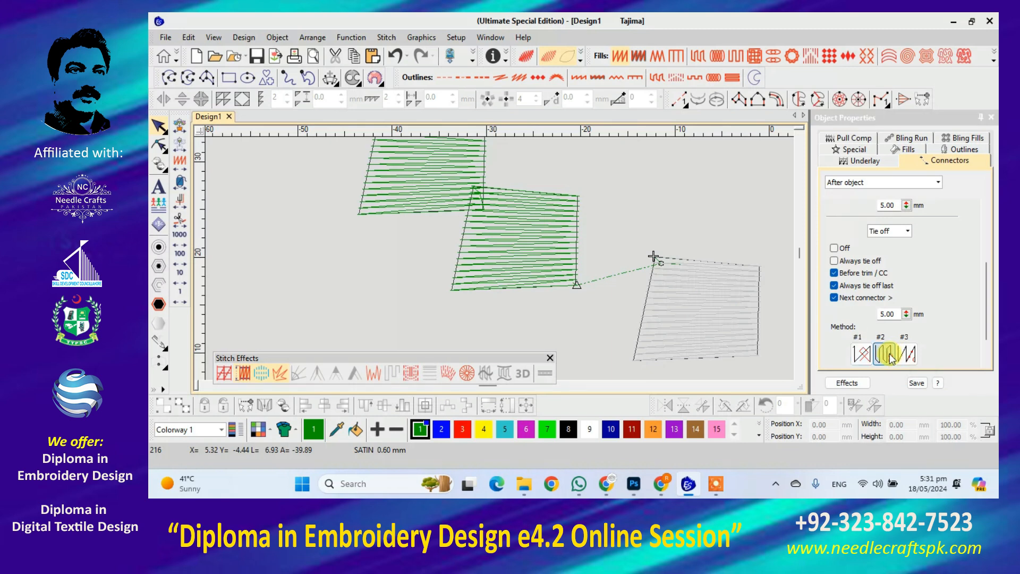
{"action": "left_click", "coordinate": [907, 357]}
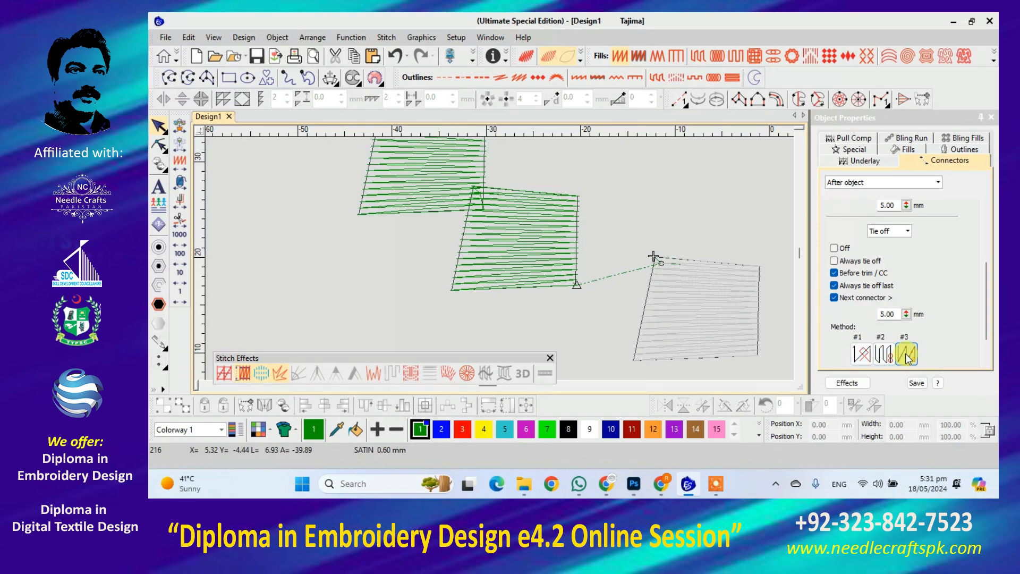
{"action": "left_click", "coordinate": [877, 357]}
{"action": "scroll", "coordinate": [924, 348], "scroll_direction": "down", "scroll_amount": 1}
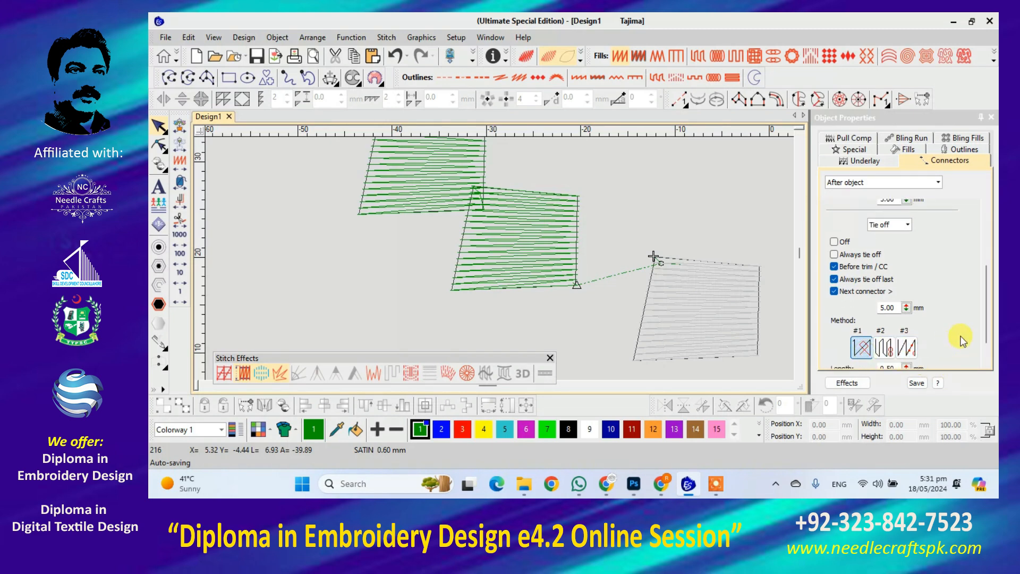
{"action": "scroll", "coordinate": [986, 314], "scroll_direction": "down", "scroll_amount": 3}
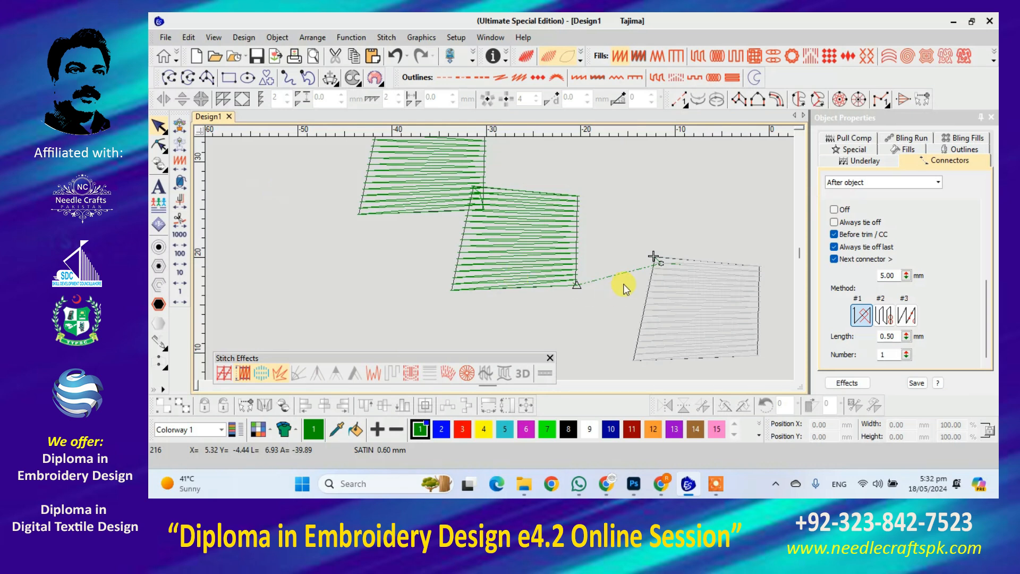
Travel from the design's start to the end of the middle satin shape and examine its tie-off and trim up close.
{"action": "left_click", "coordinate": [179, 128]}
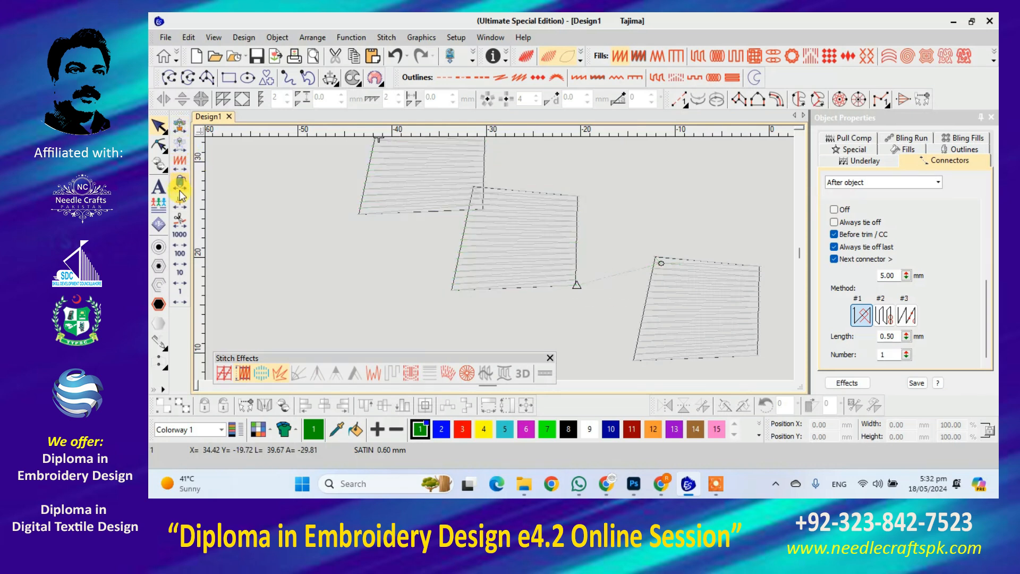
{"action": "left_click", "coordinate": [179, 190]}
{"action": "left_click", "coordinate": [180, 191]}
{"action": "left_click", "coordinate": [182, 209]}
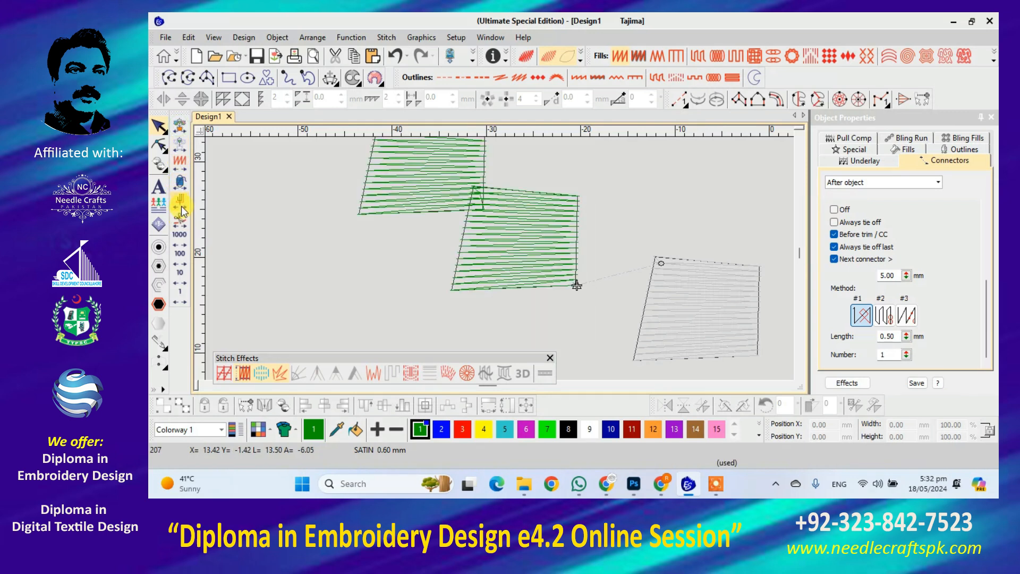
{"action": "left_click", "coordinate": [183, 199]}
{"action": "left_click", "coordinate": [183, 199]}
{"action": "scroll", "coordinate": [529, 286], "scroll_direction": "up", "scroll_amount": 7}
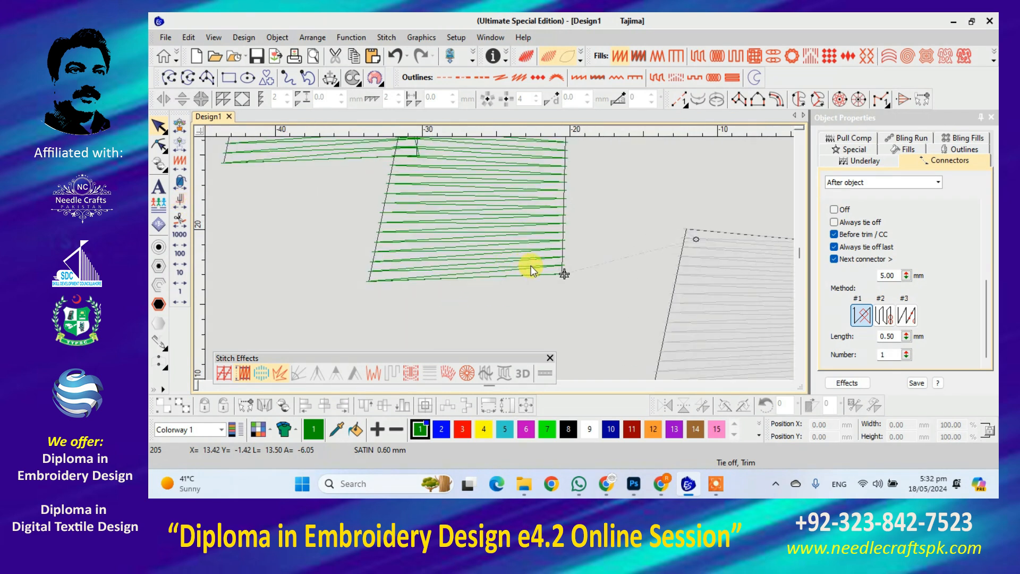
{"action": "scroll", "coordinate": [499, 259], "scroll_direction": "up", "scroll_amount": 2}
Set the tie-off stitch length of the middle satin shape to 2 mm.
{"action": "left_click", "coordinate": [499, 259]}
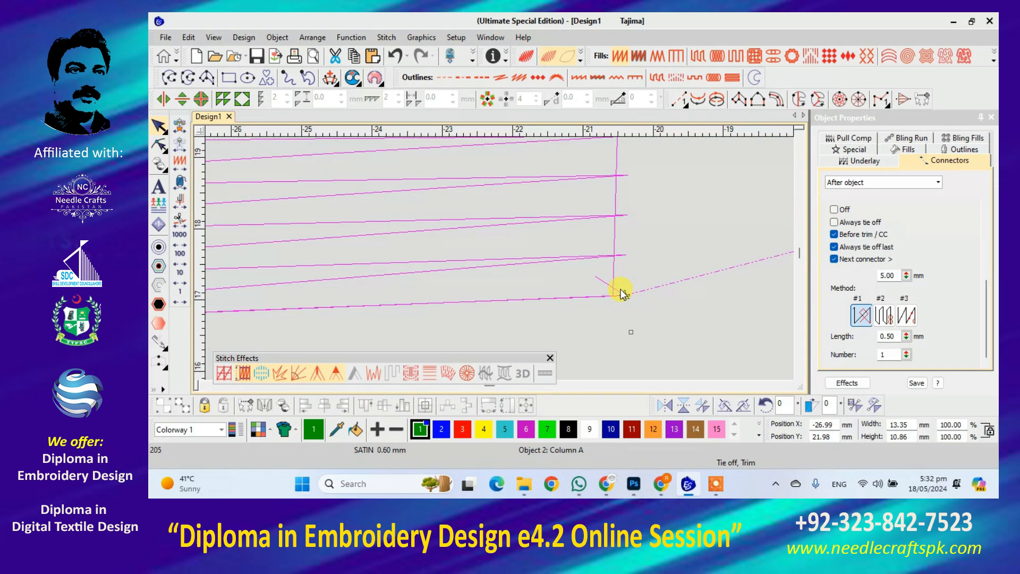
{"action": "double_click", "coordinate": [882, 336]}
{"action": "left_click_drag", "start_coordinate": [881, 341], "coordinate": [874, 343]}
{"action": "type", "text": "2"}
{"action": "key", "text": "Return"}
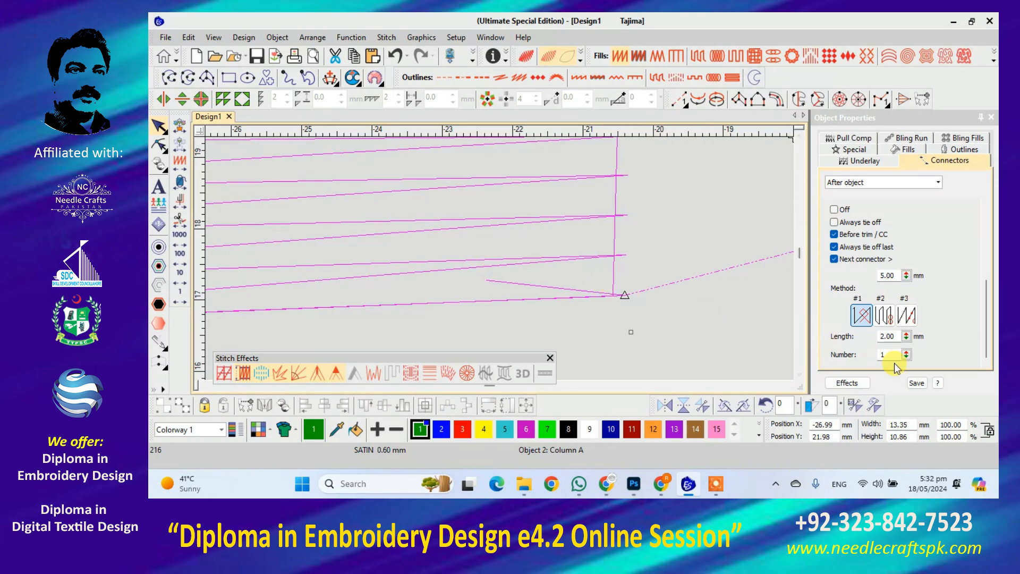
Set the tie-off number of the middle satin shape to 4 and deselect the shape.
{"action": "double_click", "coordinate": [881, 357]}
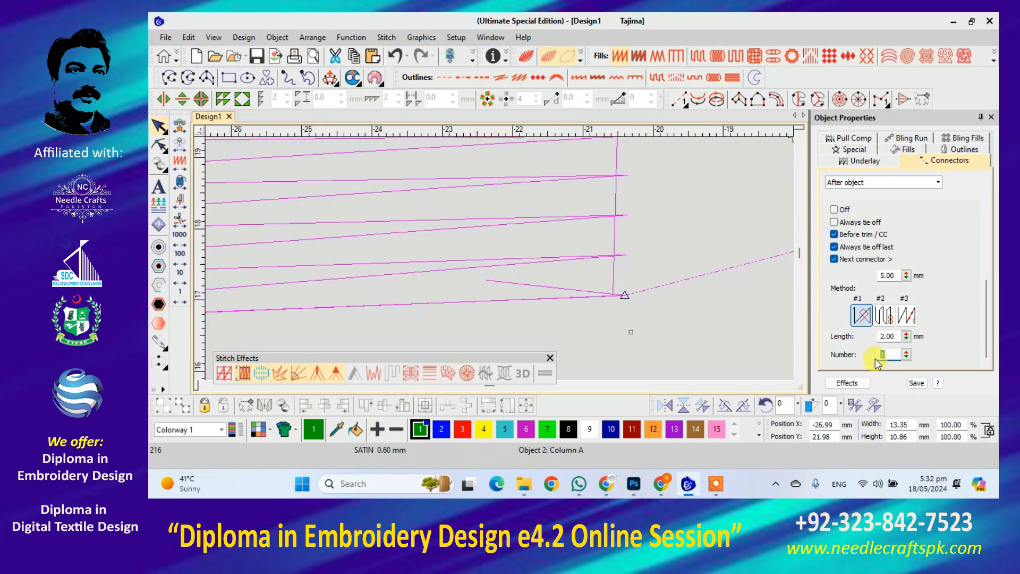
{"action": "type", "text": "4"}
{"action": "key", "text": "Return"}
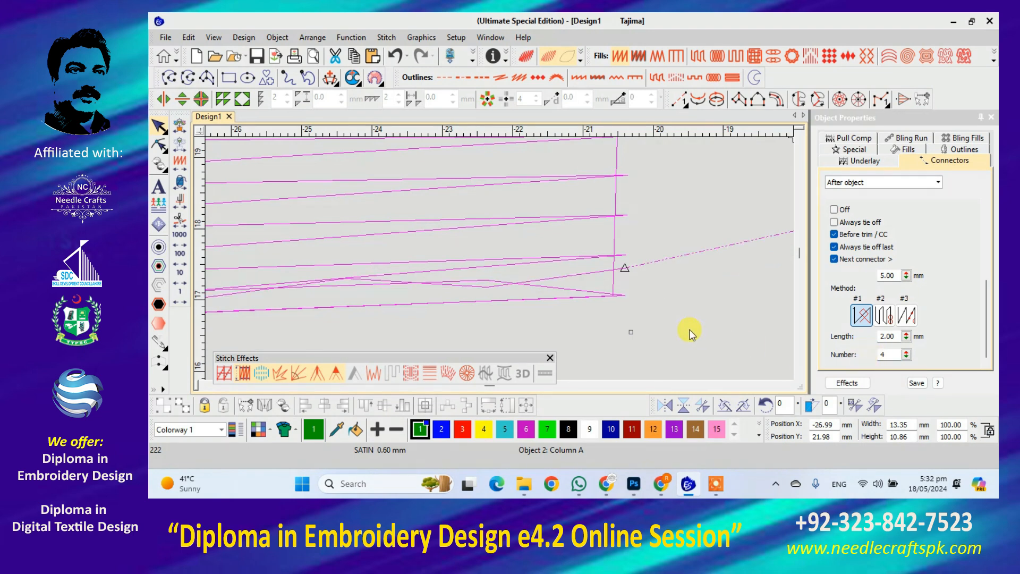
{"action": "scroll", "coordinate": [689, 331], "scroll_direction": "down", "scroll_amount": 1}
{"action": "scroll", "coordinate": [395, 236], "scroll_direction": "down", "scroll_amount": 2}
{"action": "left_click", "coordinate": [643, 291]}
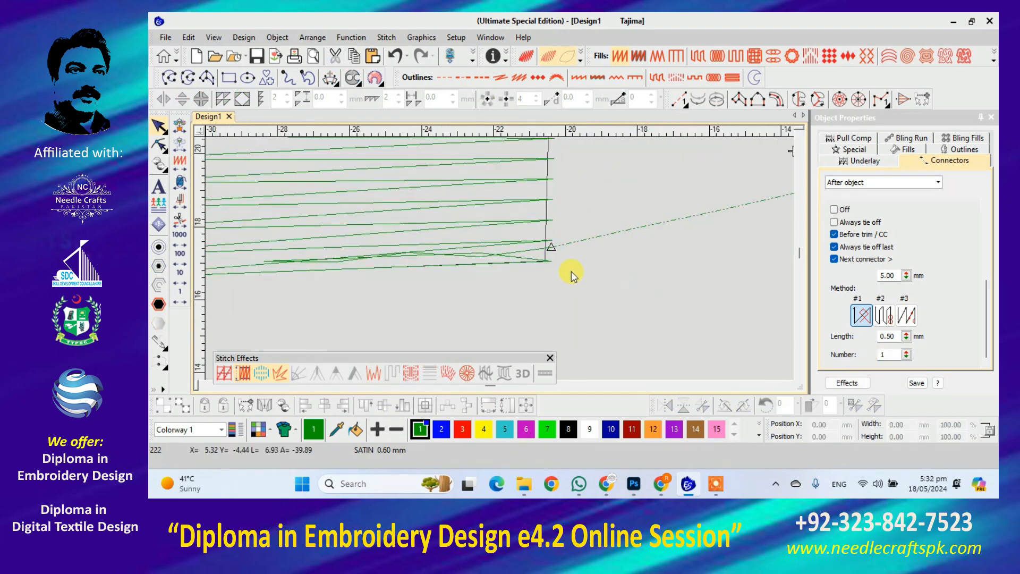
Travel object by object through the design and examine the tie-off stitches at the end of the middle satin shape up close.
{"action": "left_click", "coordinate": [181, 163]}
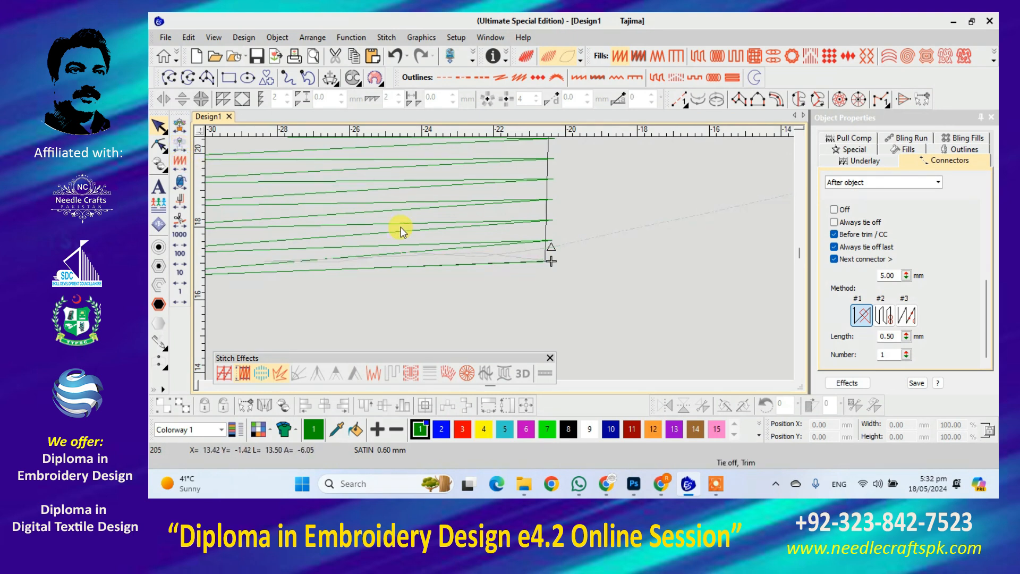
{"action": "scroll", "coordinate": [500, 261], "scroll_direction": "up", "scroll_amount": 3}
{"action": "scroll", "coordinate": [499, 260], "scroll_direction": "up", "scroll_amount": 2}
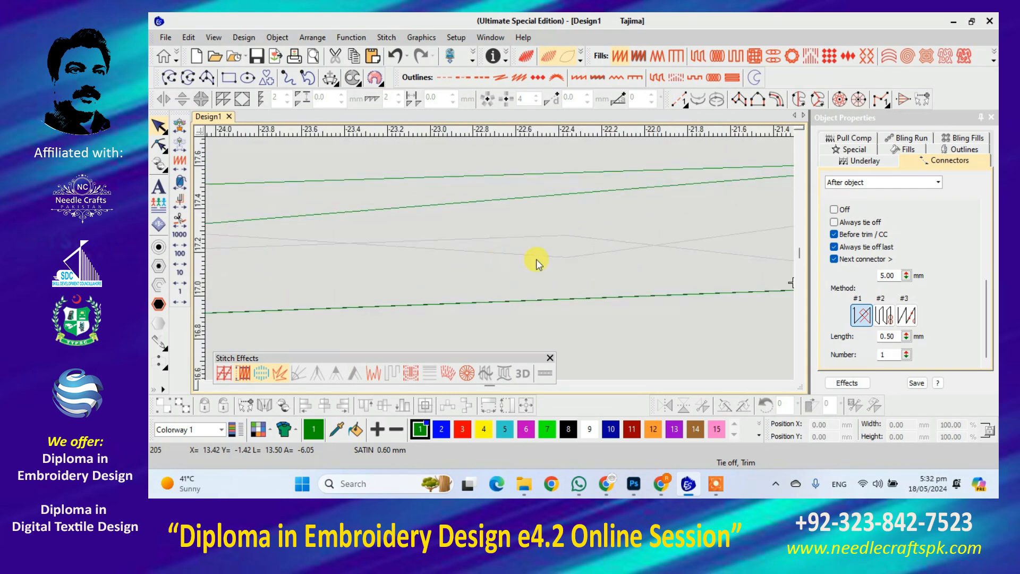
{"action": "right_click", "coordinate": [178, 166]}
{"action": "right_click", "coordinate": [178, 166]}
{"action": "right_click", "coordinate": [178, 166]}
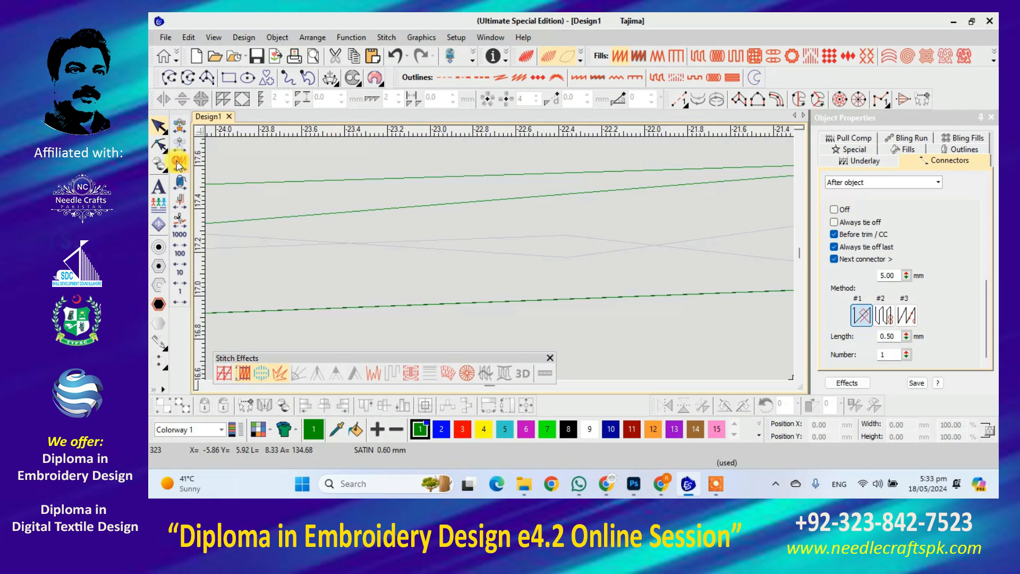
{"action": "scroll", "coordinate": [509, 261], "scroll_direction": "down", "scroll_amount": 4}
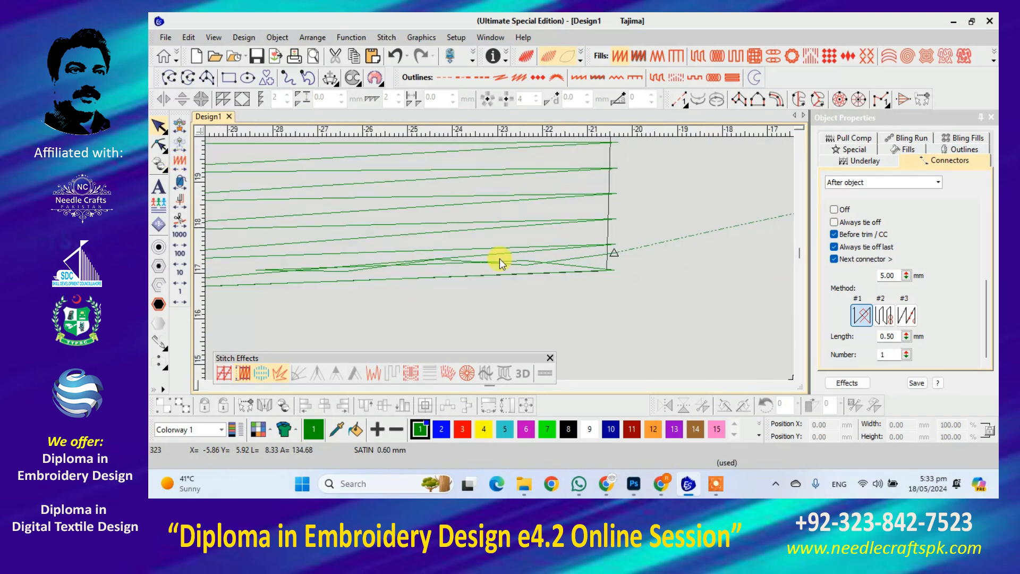
{"action": "left_click", "coordinate": [183, 164]}
{"action": "left_click", "coordinate": [183, 165]}
{"action": "right_click", "coordinate": [183, 165]}
{"action": "left_click", "coordinate": [183, 165]}
{"action": "right_click", "coordinate": [183, 166]}
{"action": "right_click", "coordinate": [183, 166]}
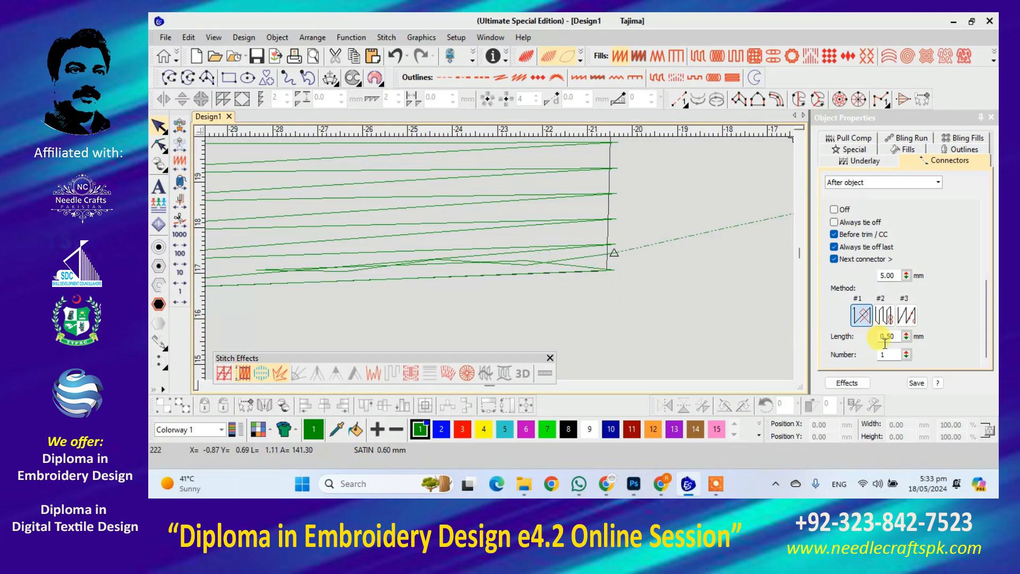
Set the tie-off number of the middle satin shape to 3, then deselect the shape.
{"action": "left_click", "coordinate": [517, 246]}
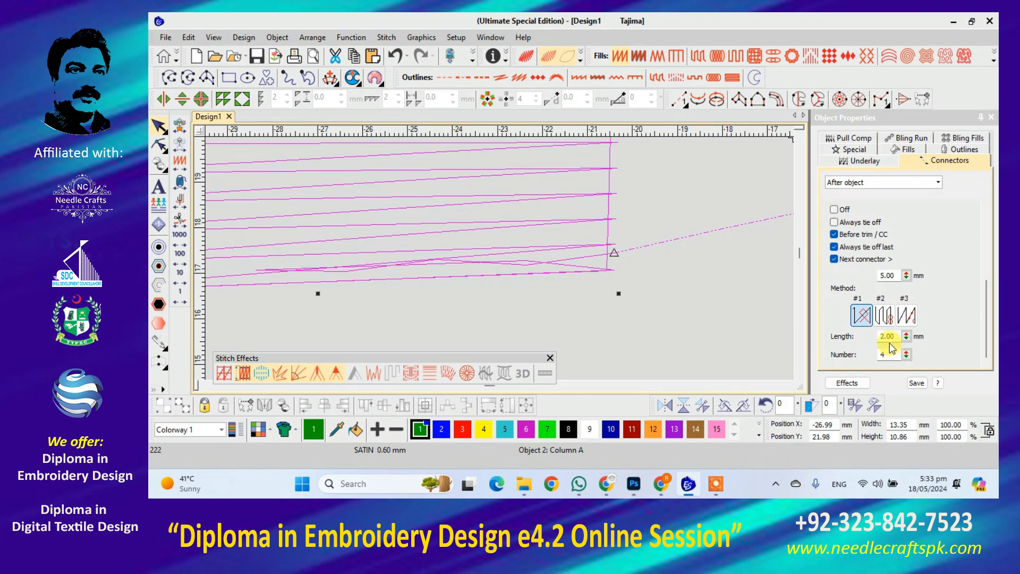
{"action": "left_click", "coordinate": [538, 263]}
{"action": "double_click", "coordinate": [883, 354]}
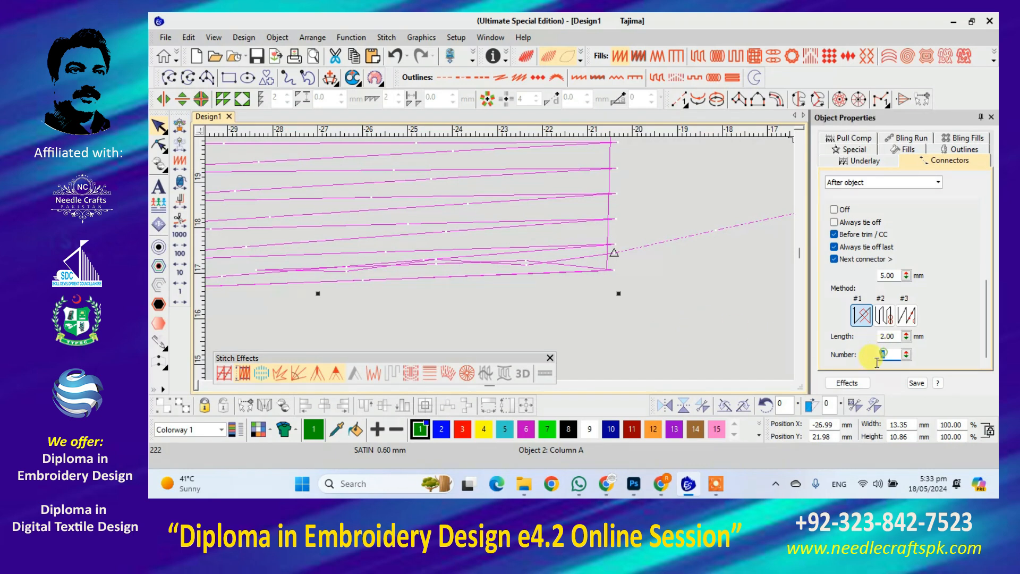
{"action": "type", "text": "3"}
{"action": "key", "text": "Return"}
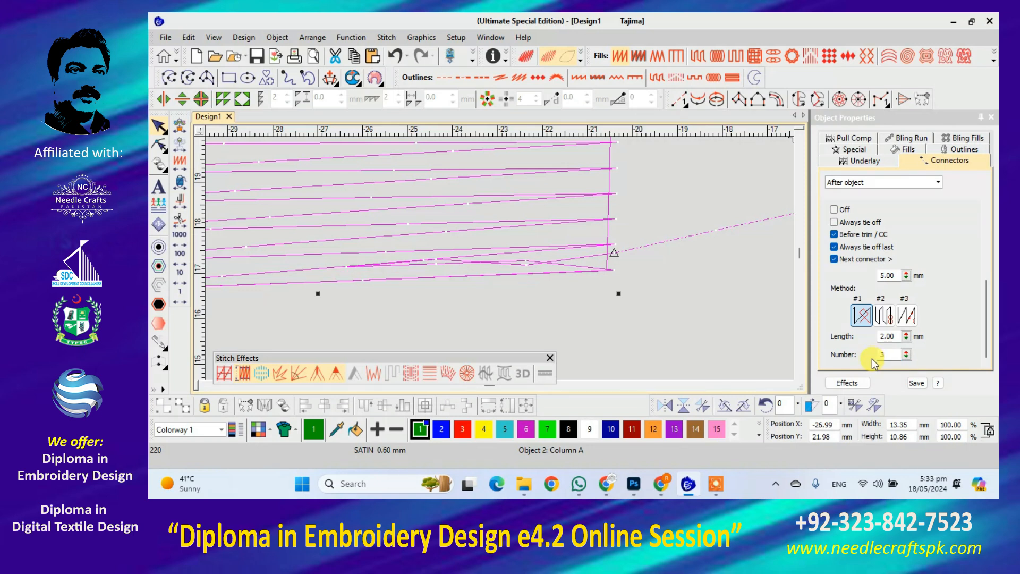
{"action": "left_click", "coordinate": [726, 301]}
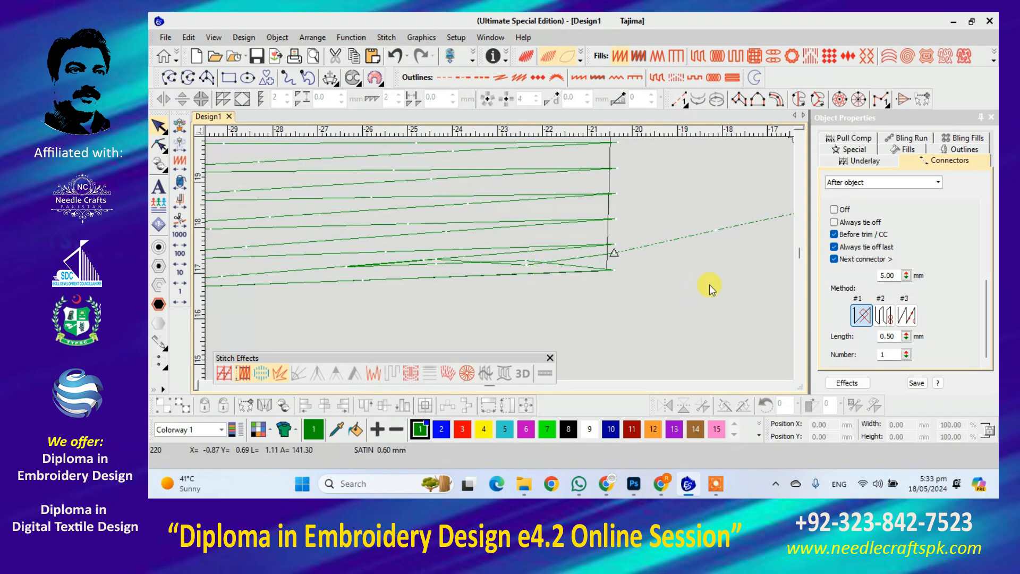
Set the tie-off stitch length of the last satin shape to 1 mm.
{"action": "scroll", "coordinate": [616, 260], "scroll_direction": "down", "scroll_amount": 2}
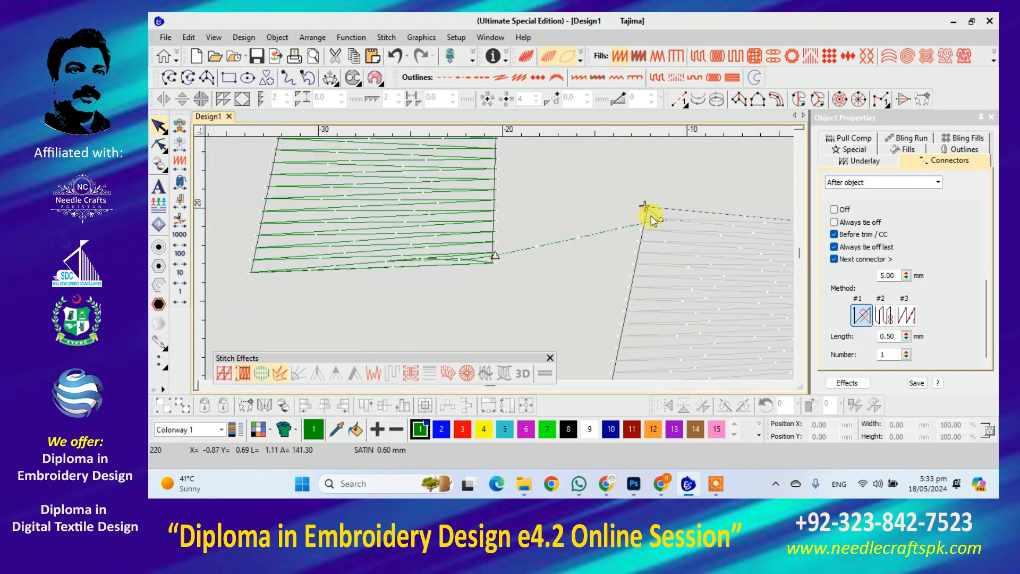
{"action": "scroll", "coordinate": [652, 213], "scroll_direction": "up", "scroll_amount": 2}
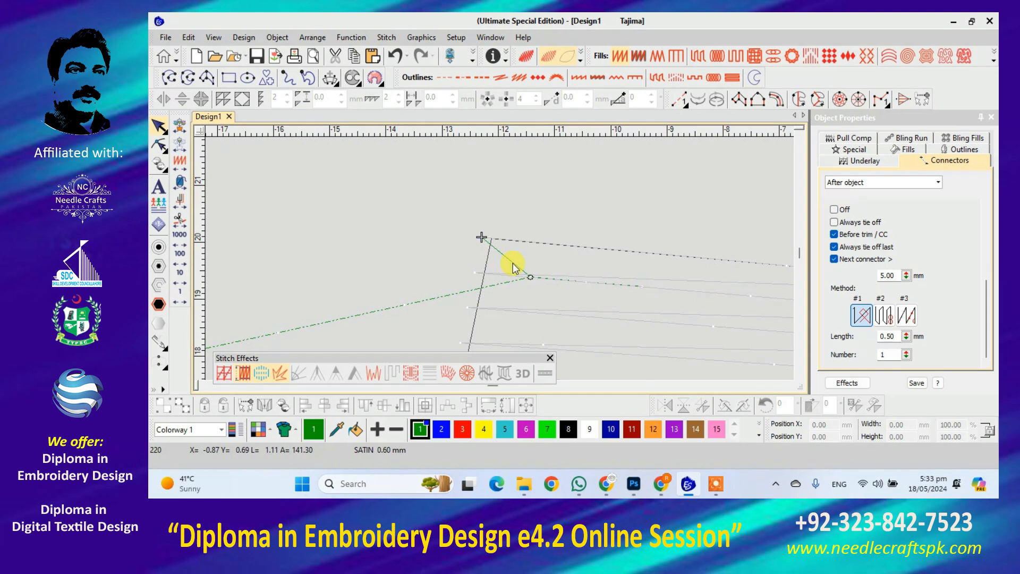
{"action": "left_click", "coordinate": [524, 269]}
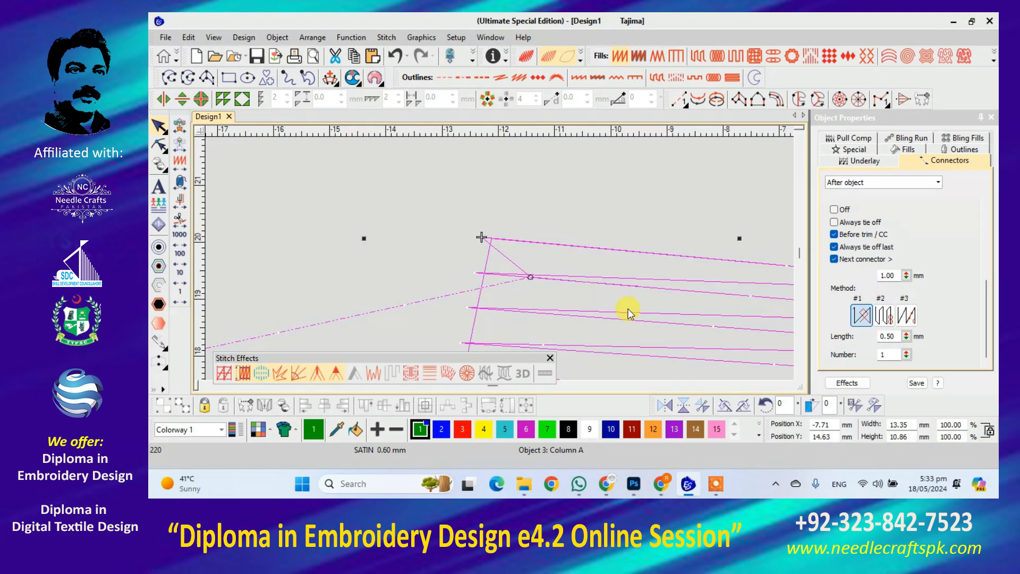
{"action": "left_click_drag", "start_coordinate": [897, 335], "coordinate": [865, 341]}
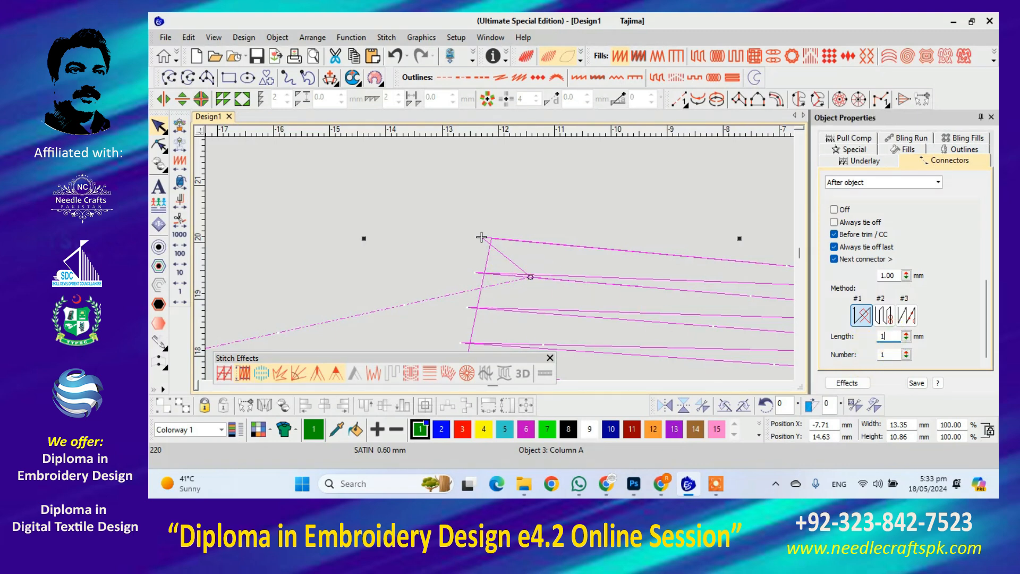
{"action": "type", "text": "1"}
{"action": "key", "text": "Return"}
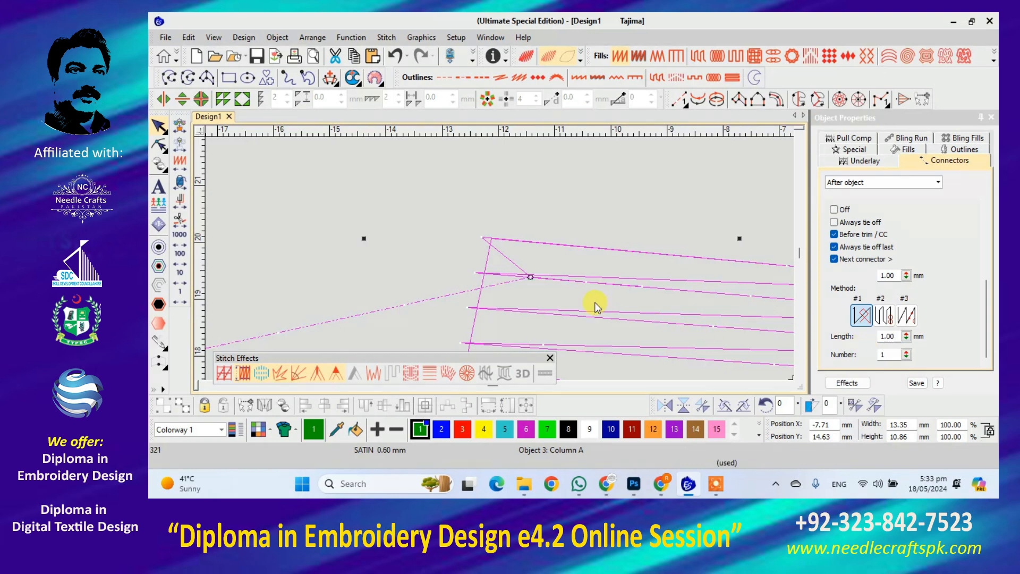
{"action": "left_click", "coordinate": [526, 279]}
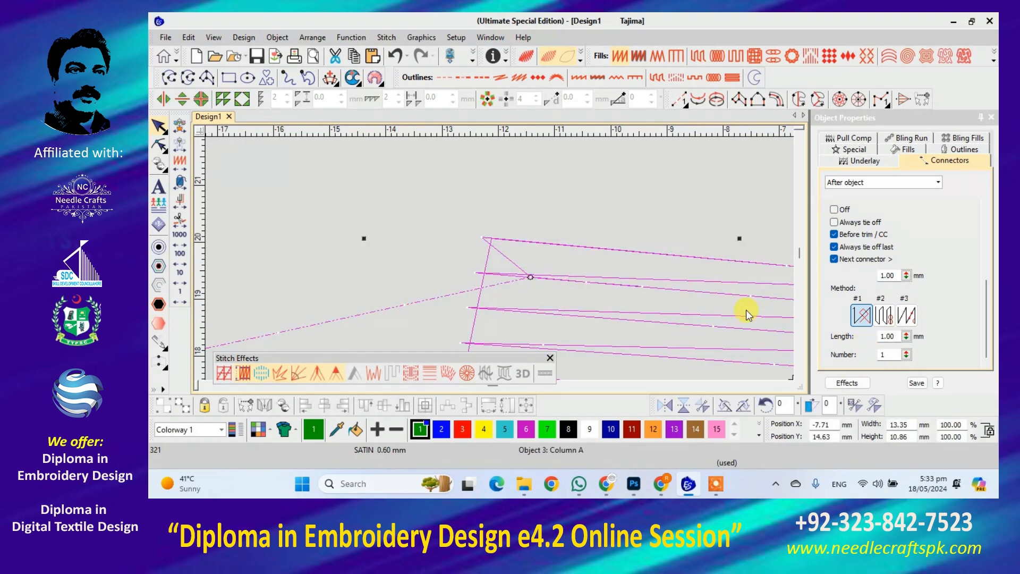
Set the last satin shape's tie-off length to 2 mm and its tie-off number to 3.
{"action": "left_click", "coordinate": [893, 335]}
{"action": "left_click_drag", "start_coordinate": [894, 336], "coordinate": [832, 357]}
{"action": "type", "text": "2"}
{"action": "key", "text": "Return"}
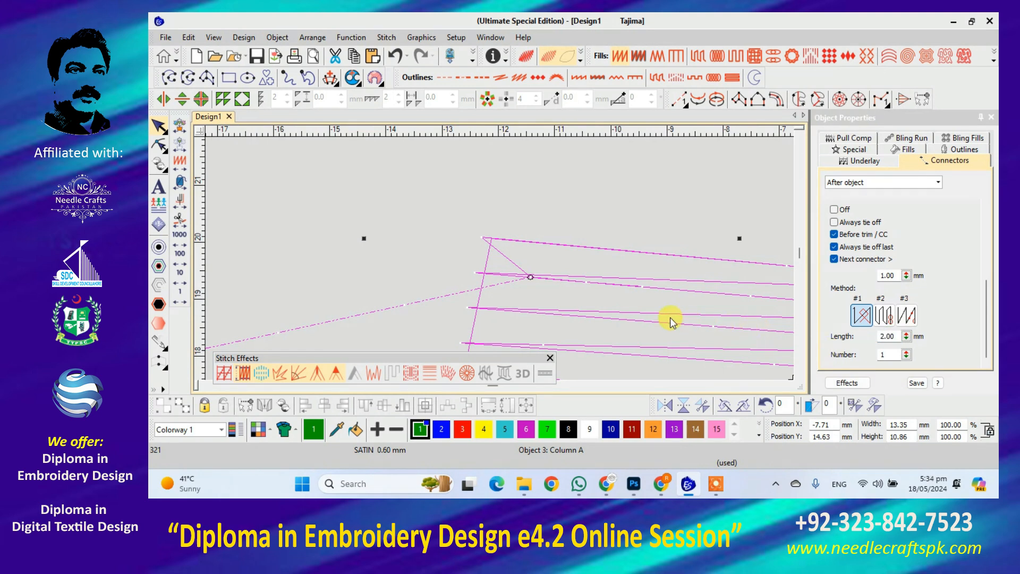
{"action": "scroll", "coordinate": [649, 317], "scroll_direction": "down", "scroll_amount": 1}
{"action": "left_click", "coordinate": [880, 353]}
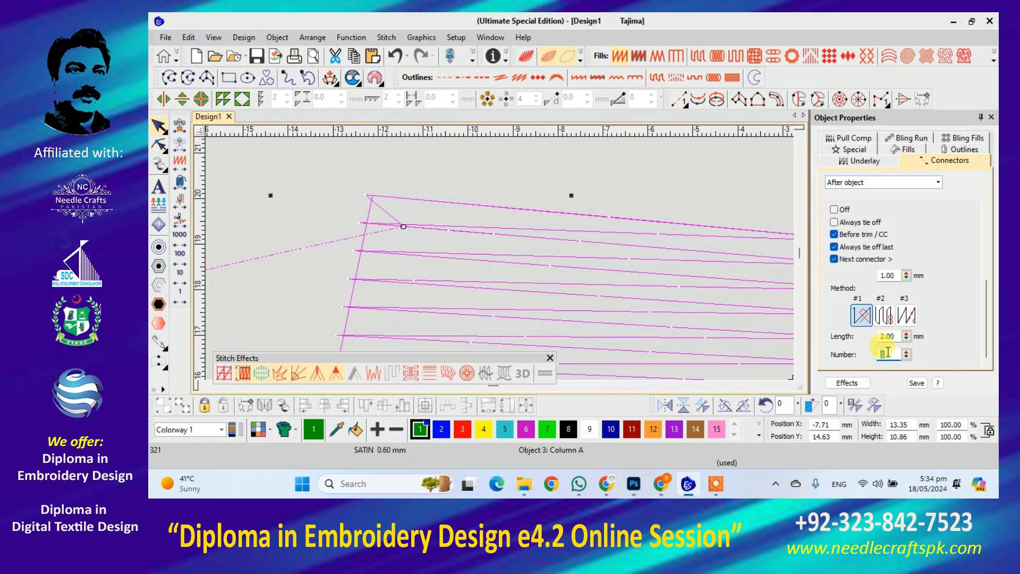
{"action": "key", "text": "Return"}
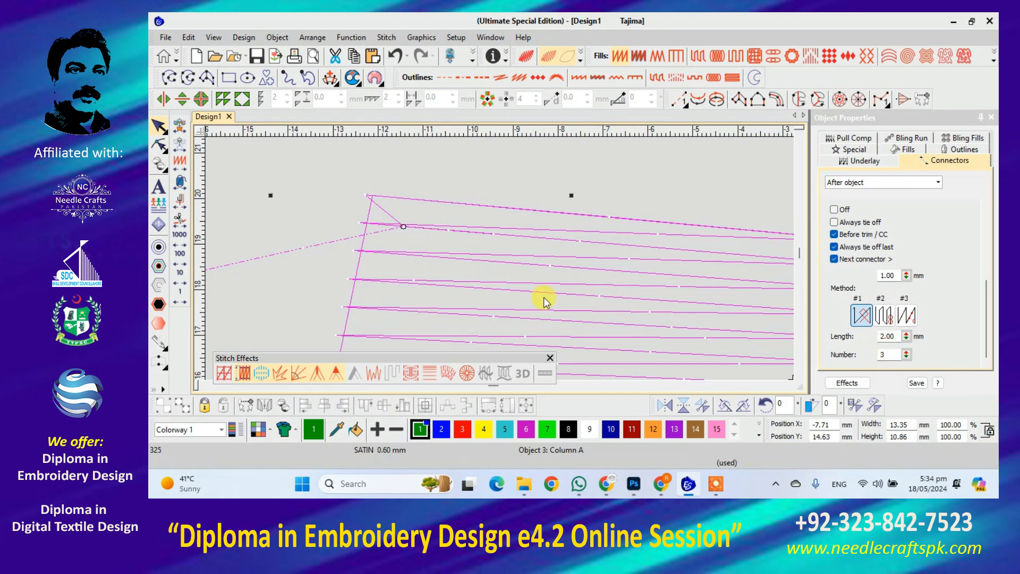
Select the middle satin shape and switch its connector settings from tie-off to Tie in.
{"action": "scroll", "coordinate": [499, 258], "scroll_direction": "down", "scroll_amount": 8}
{"action": "left_click_drag", "start_coordinate": [459, 218], "coordinate": [575, 331]}
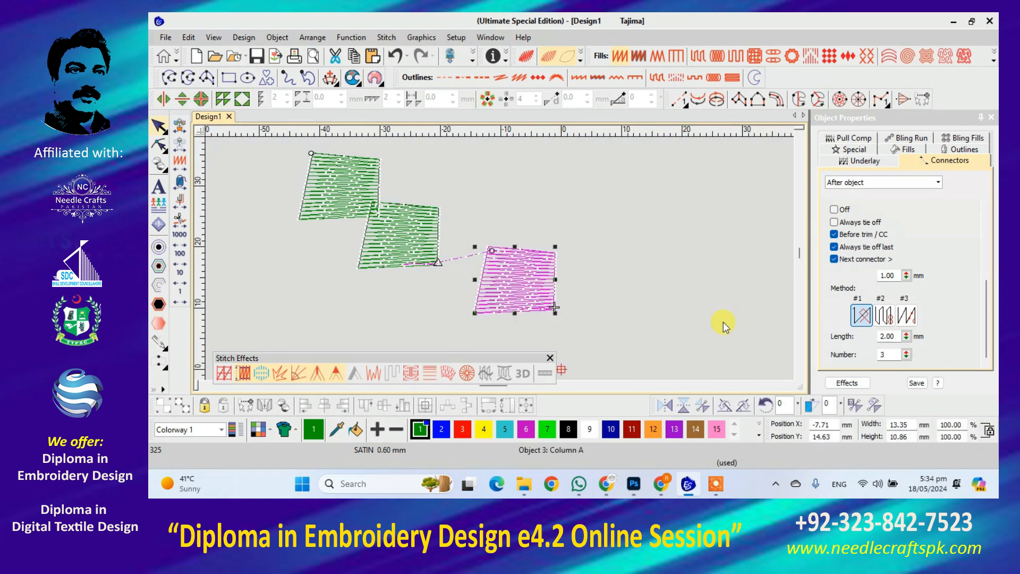
{"action": "left_click", "coordinate": [633, 288]}
{"action": "left_click", "coordinate": [509, 276]}
{"action": "left_click", "coordinate": [412, 244]}
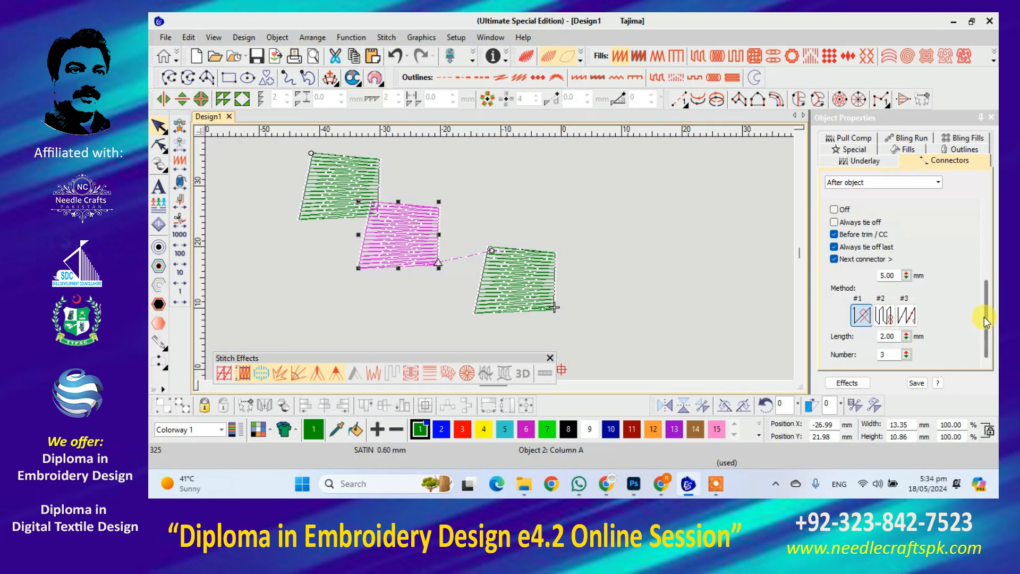
{"action": "scroll", "coordinate": [983, 317], "scroll_direction": "up", "scroll_amount": 1}
{"action": "left_click", "coordinate": [891, 212]}
{"action": "left_click", "coordinate": [882, 221]}
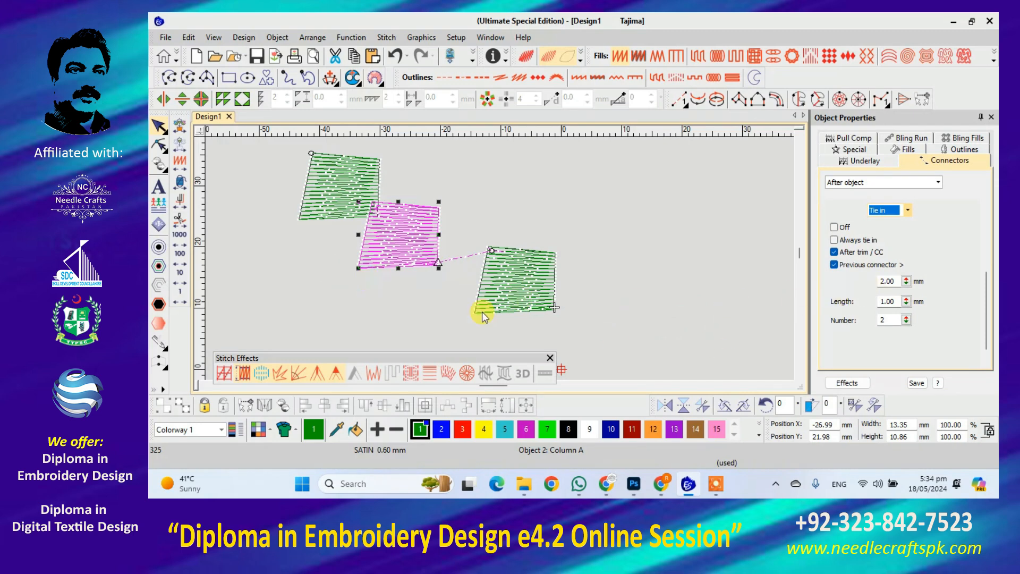
Set the middle shape's Previous connector tie-in distance to 5 mm and deselect the shape.
{"action": "scroll", "coordinate": [496, 272], "scroll_direction": "up", "scroll_amount": 4}
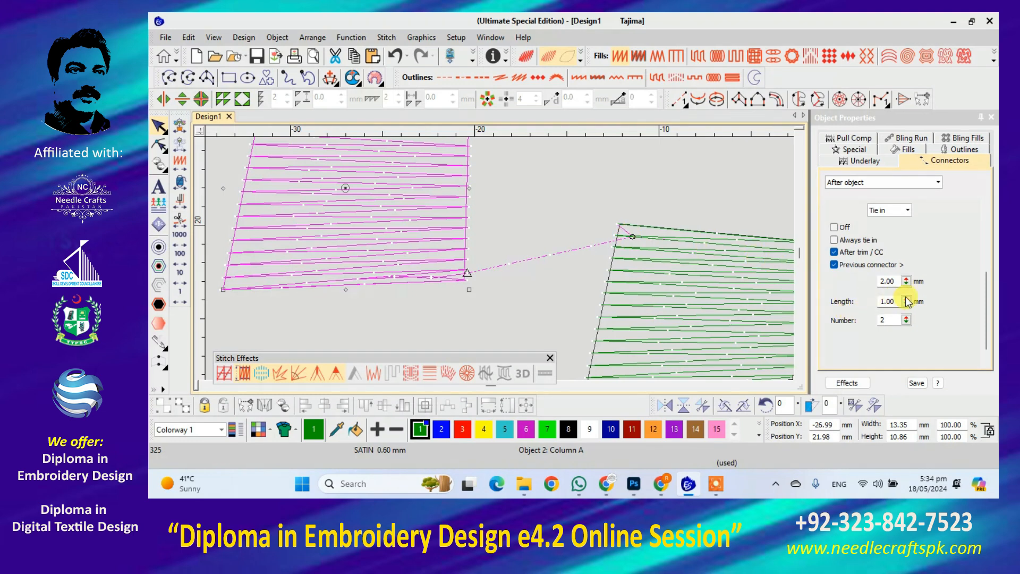
{"action": "double_click", "coordinate": [894, 281]}
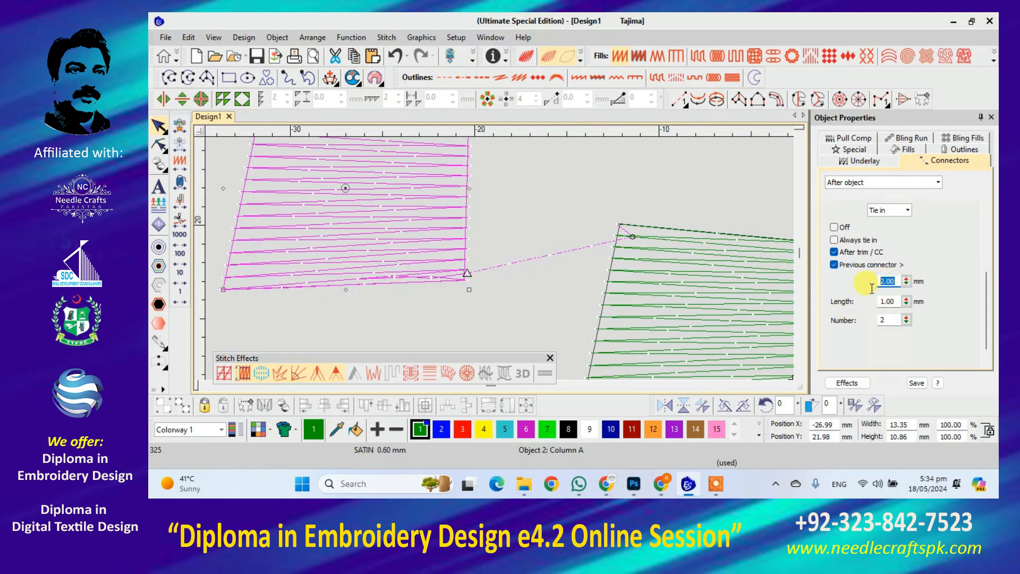
{"action": "type", "text": "5"}
{"action": "left_click", "coordinate": [871, 292]}
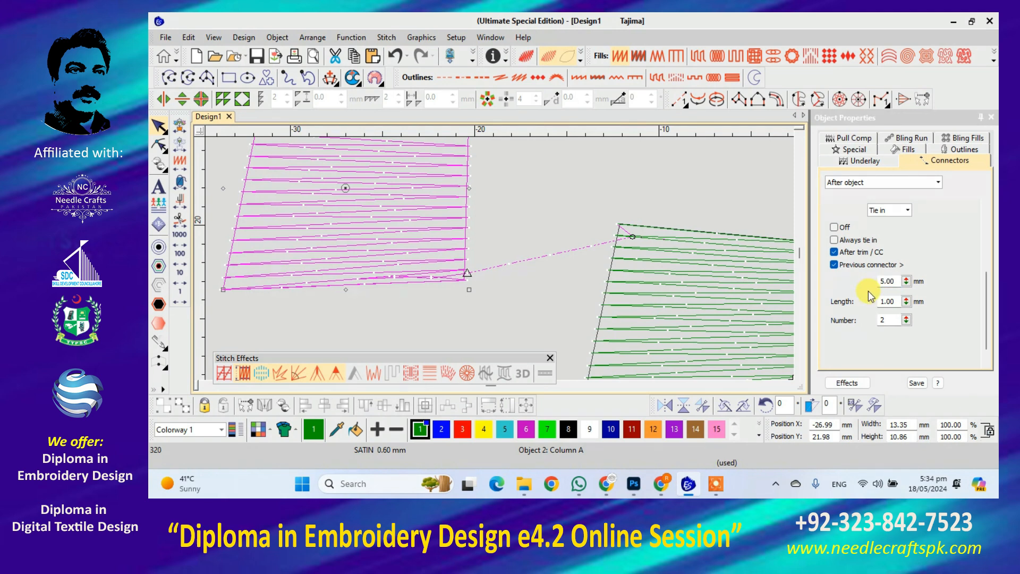
{"action": "scroll", "coordinate": [710, 231], "scroll_direction": "down", "scroll_amount": 2}
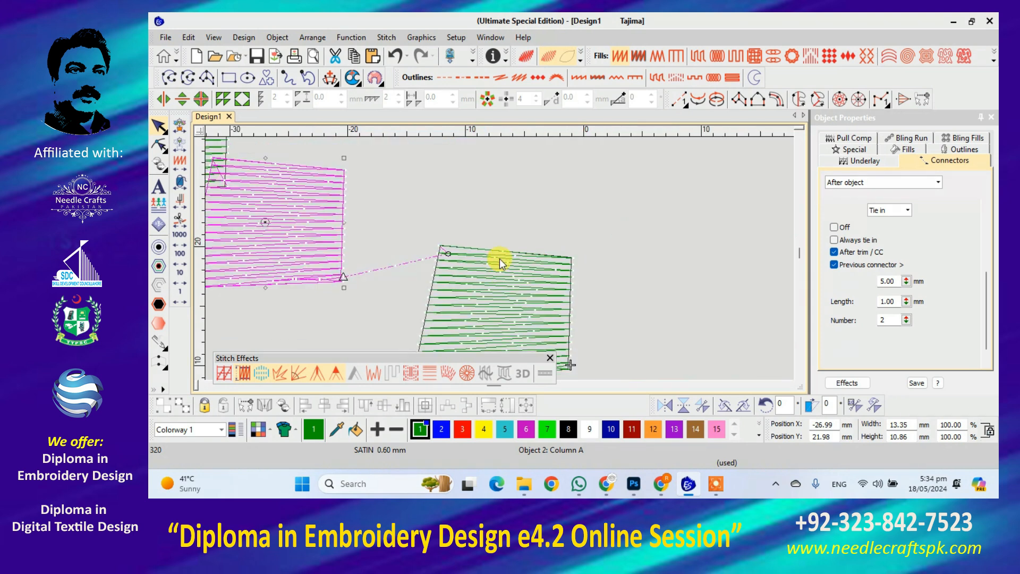
{"action": "key", "text": "Escape"}
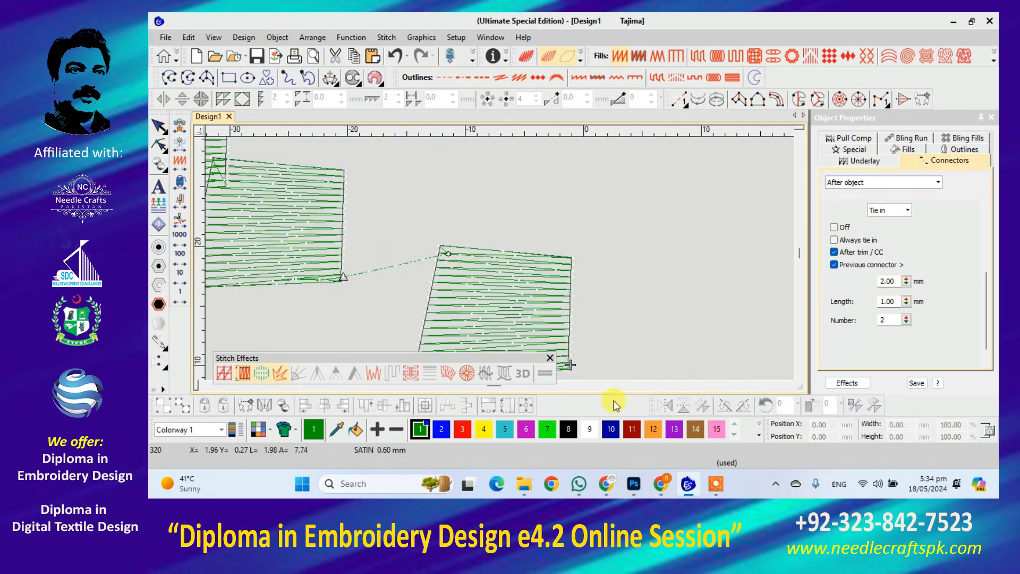
Travel to the start of the last satin shape and step stitch by stitch through its opening stitches to examine the tie-in.
{"action": "left_click", "coordinate": [180, 290]}
{"action": "left_click", "coordinate": [180, 290]}
{"action": "left_click", "coordinate": [180, 290]}
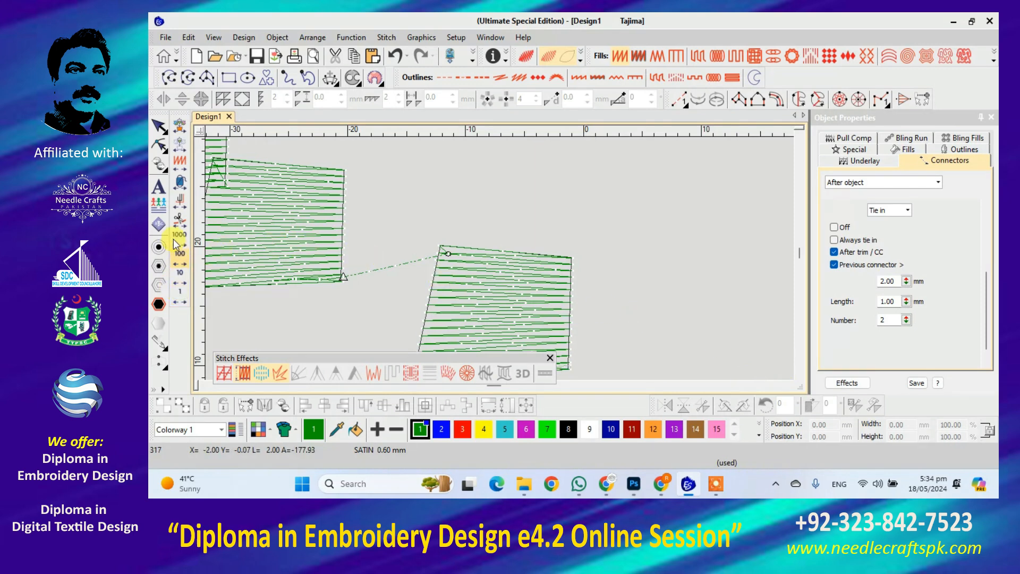
{"action": "left_click", "coordinate": [180, 161]}
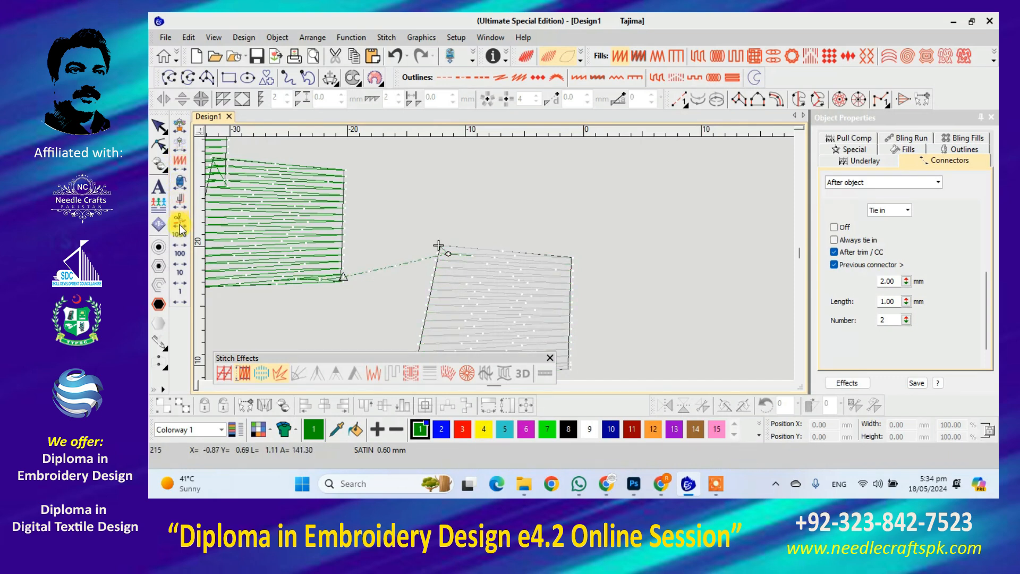
{"action": "right_click", "coordinate": [180, 294]}
{"action": "left_click", "coordinate": [179, 295]}
{"action": "right_click", "coordinate": [180, 295]}
{"action": "left_click", "coordinate": [180, 295]}
{"action": "left_click", "coordinate": [179, 295]}
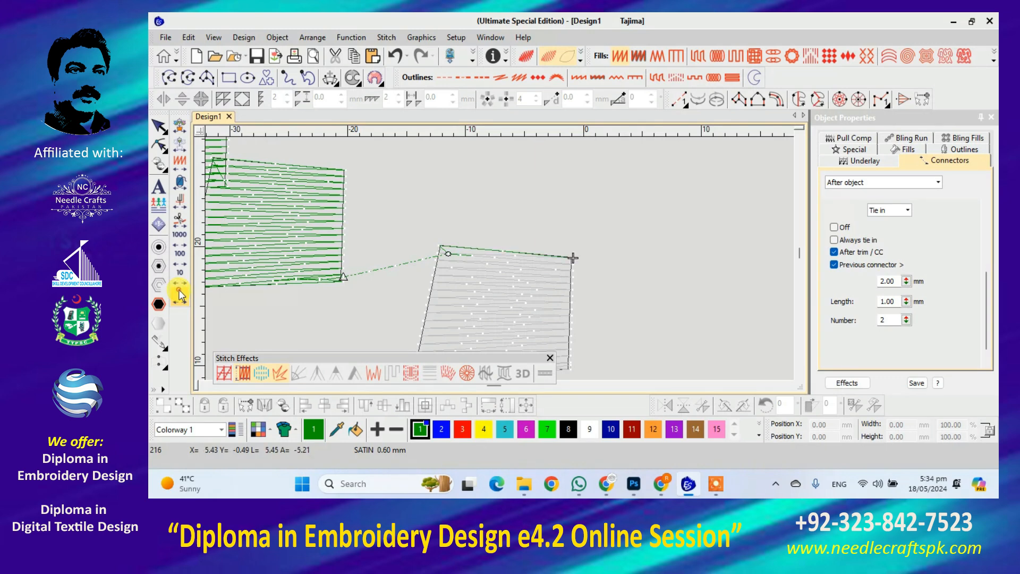
{"action": "left_click", "coordinate": [179, 295]}
{"action": "left_click", "coordinate": [179, 295]}
{"action": "left_click", "coordinate": [180, 295]}
{"action": "left_click", "coordinate": [179, 291]}
{"action": "left_click", "coordinate": [179, 291]}
{"action": "left_click", "coordinate": [179, 291]}
{"action": "left_click", "coordinate": [179, 291]}
{"action": "left_click", "coordinate": [179, 292]}
{"action": "left_click", "coordinate": [180, 291]}
{"action": "left_click", "coordinate": [180, 292]}
{"action": "left_click", "coordinate": [180, 291]}
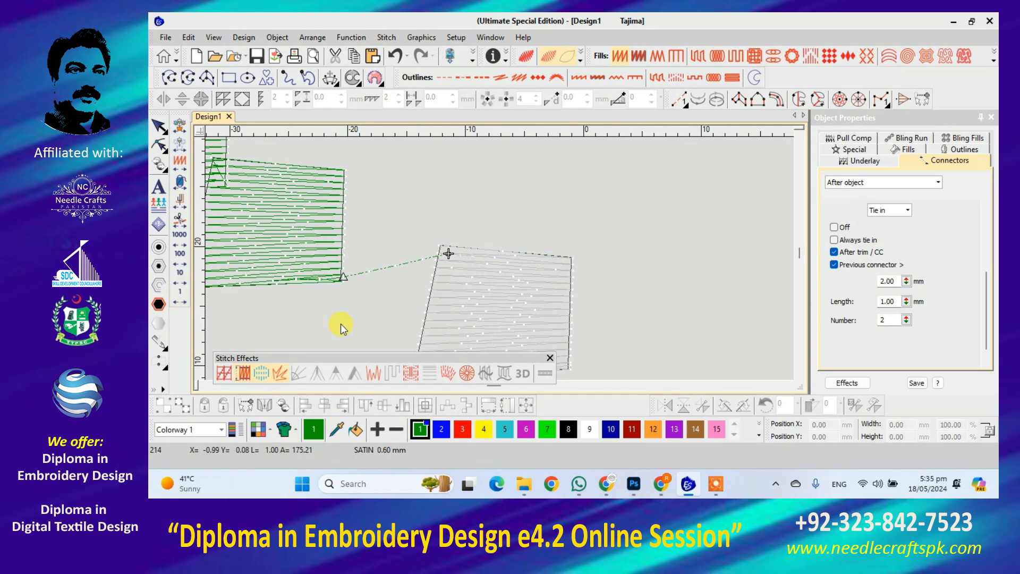
Compare the tie-in distance, length and number settings of the last and middle satin shapes.
{"action": "left_click", "coordinate": [484, 319]}
{"action": "double_click", "coordinate": [884, 320]}
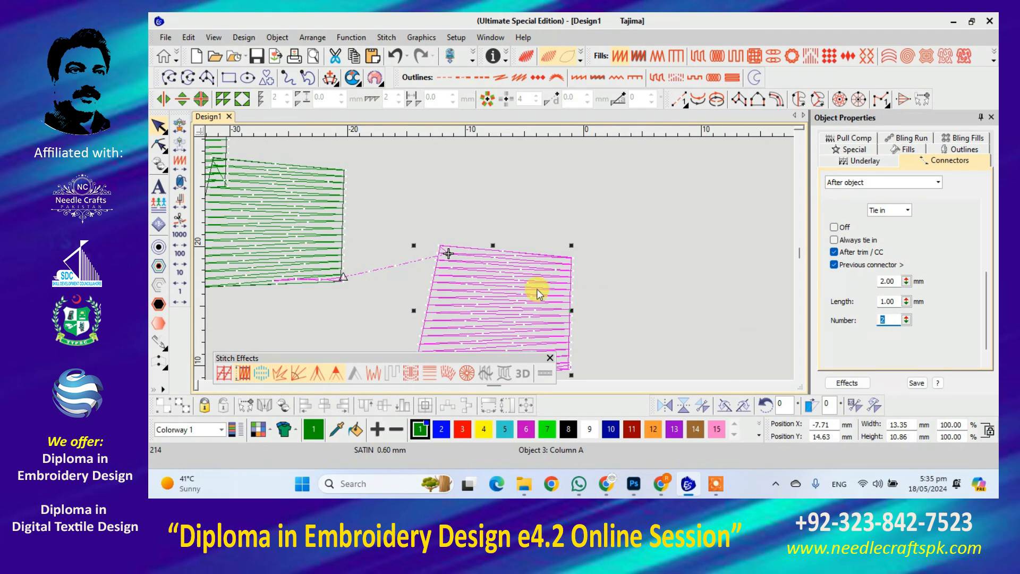
{"action": "left_click", "coordinate": [304, 253]}
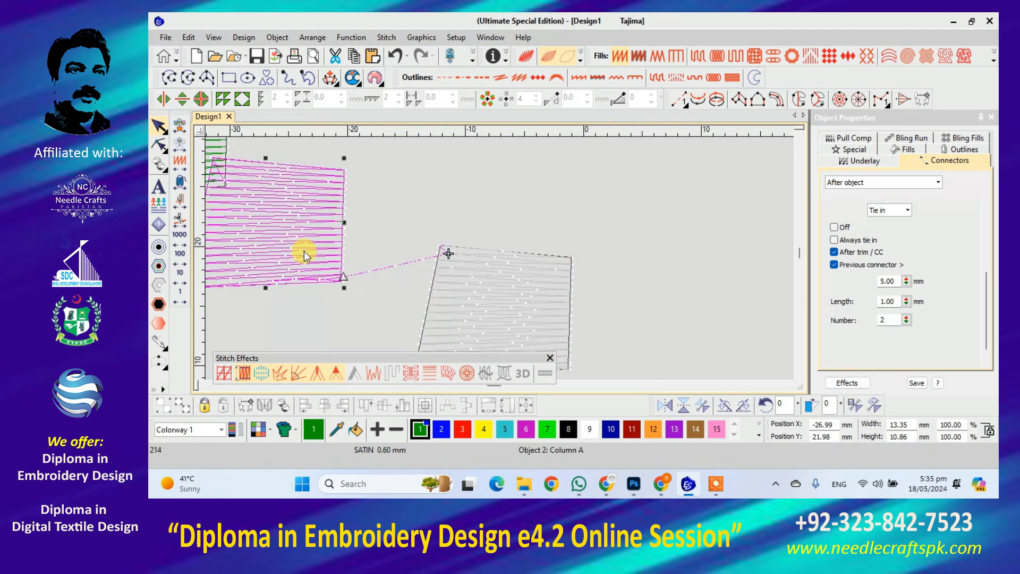
Check the last shape's tie-in settings, then with nothing selected set the current tie-in distance to 5 mm, length to 2 mm and number to 3.
{"action": "key", "text": "Tab"}
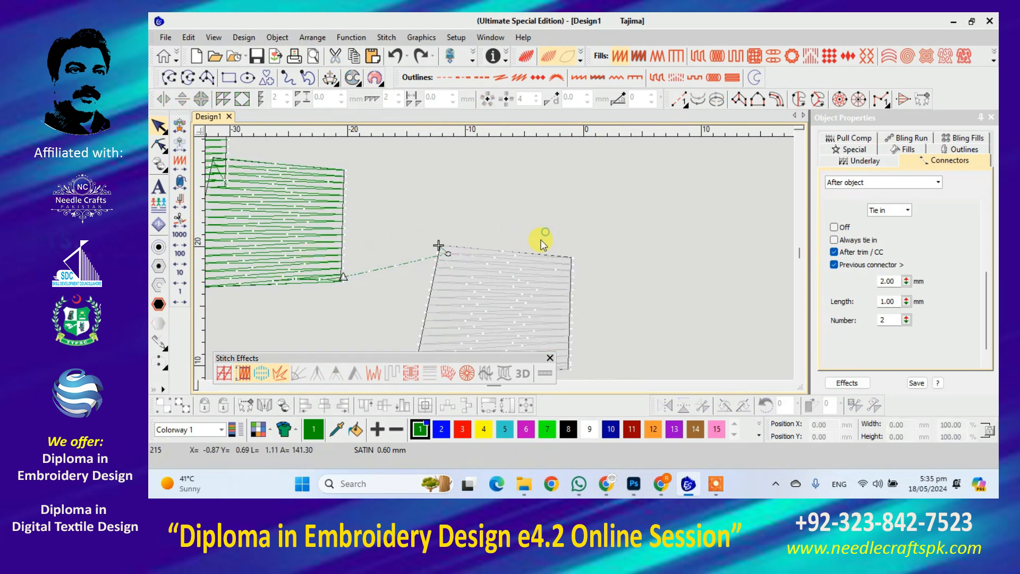
{"action": "left_click", "coordinate": [502, 265]}
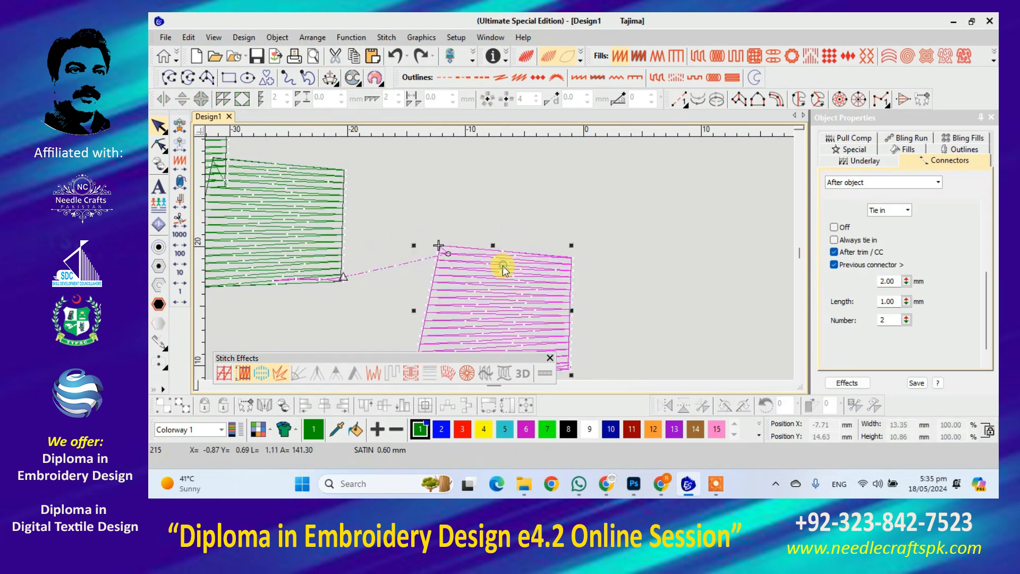
{"action": "left_click", "coordinate": [693, 286]}
{"action": "double_click", "coordinate": [896, 280]}
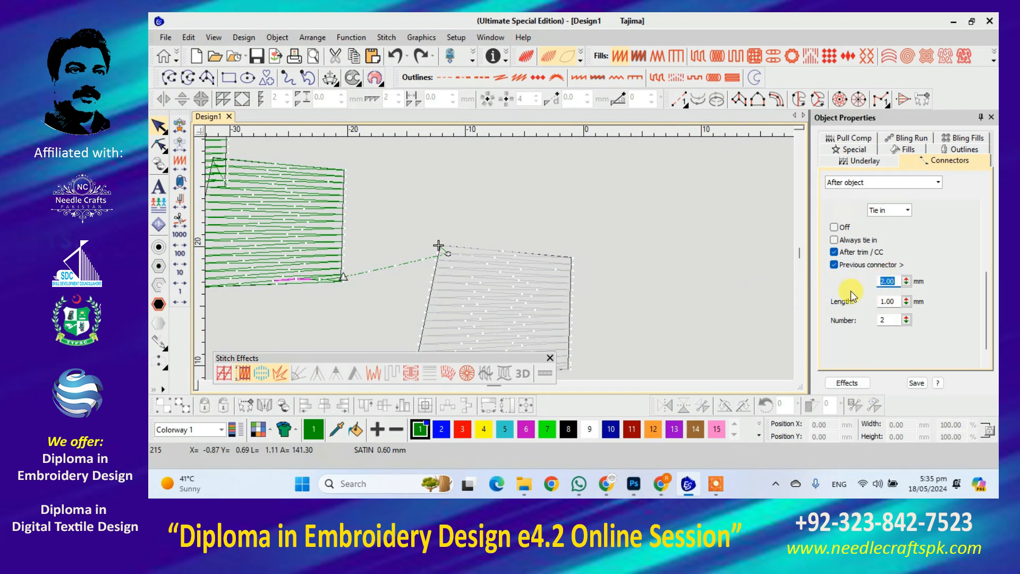
{"action": "type", "text": "5"}
{"action": "key", "text": "Return"}
{"action": "double_click", "coordinate": [887, 301]}
{"action": "type", "text": "2"}
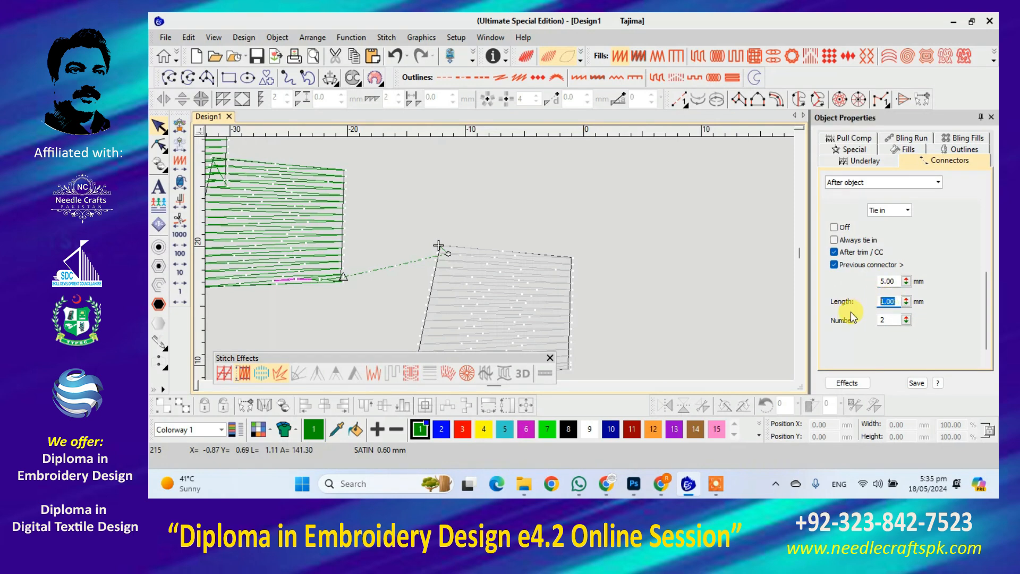
{"action": "double_click", "coordinate": [886, 319]}
{"action": "key", "text": "Return"}
Select all three satin shapes, apply the current properties to them and deselect them.
{"action": "key", "text": "ctrl+a"}
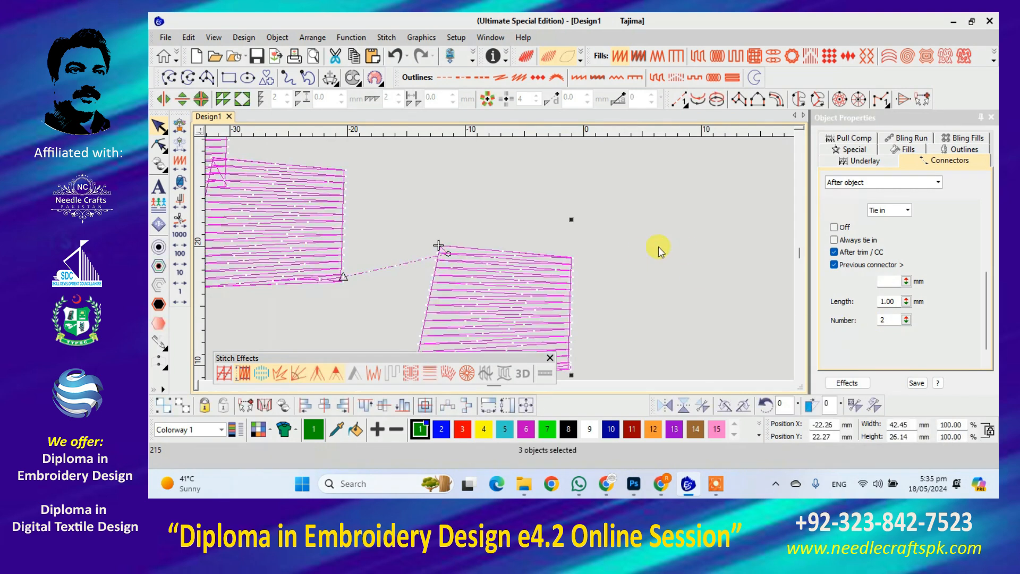
{"action": "right_click", "coordinate": [480, 290]}
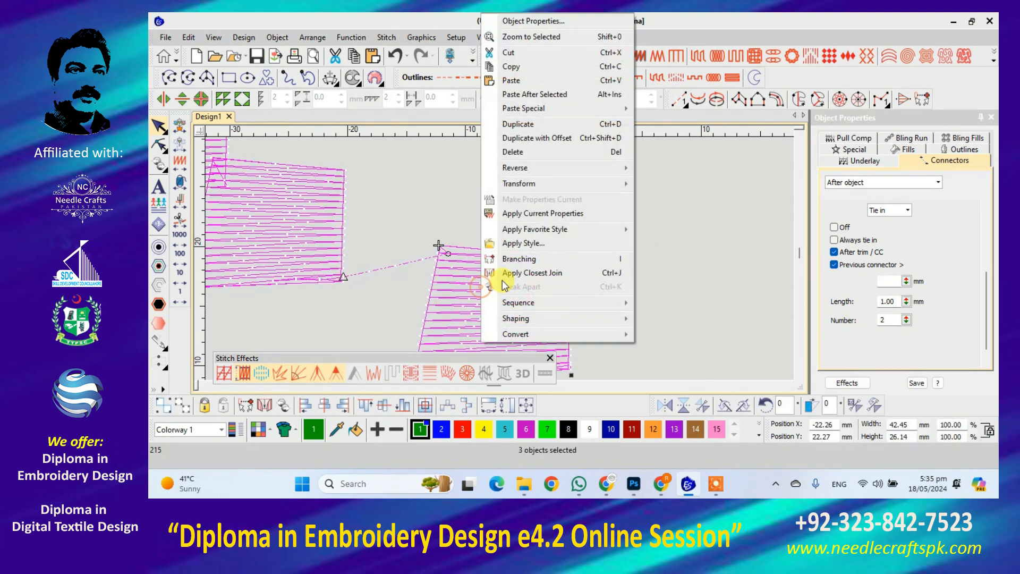
{"action": "left_click", "coordinate": [538, 215]}
{"action": "left_click", "coordinate": [570, 229]}
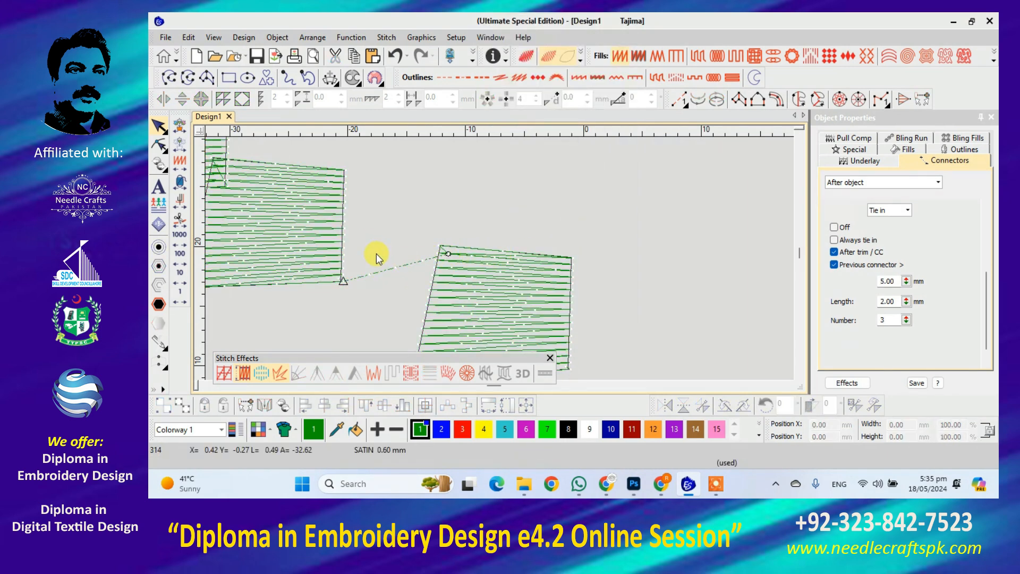
Travel to the closing stitches of the middle shape and move the last satin shape closer, to about X -12.1 mm, Y 13.4 mm.
{"action": "key", "text": "e"}
{"action": "left_click", "coordinate": [340, 266]}
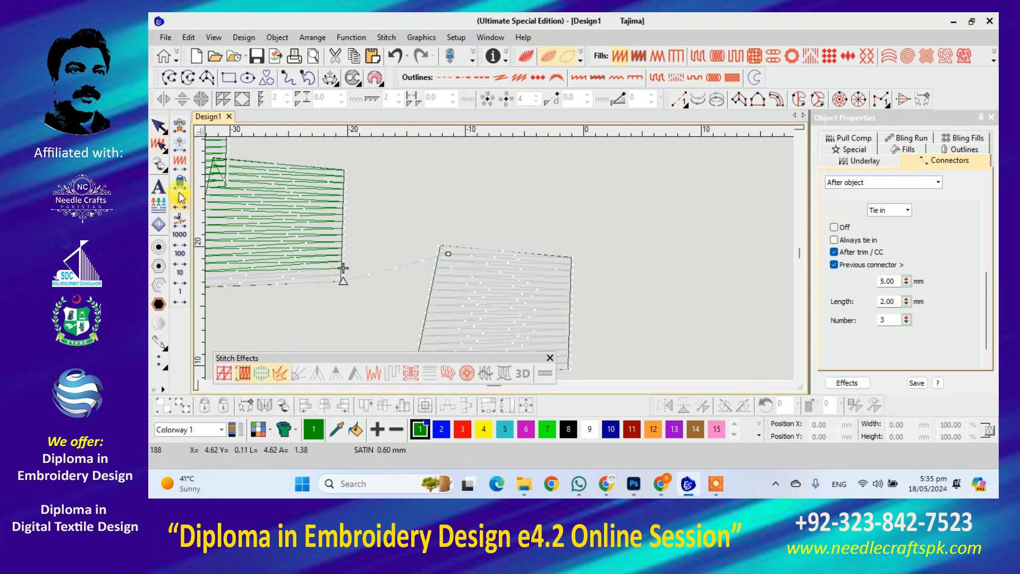
{"action": "scroll", "coordinate": [335, 272], "scroll_direction": "up", "scroll_amount": 2}
{"action": "left_click_drag", "start_coordinate": [671, 268], "coordinate": [585, 291]}
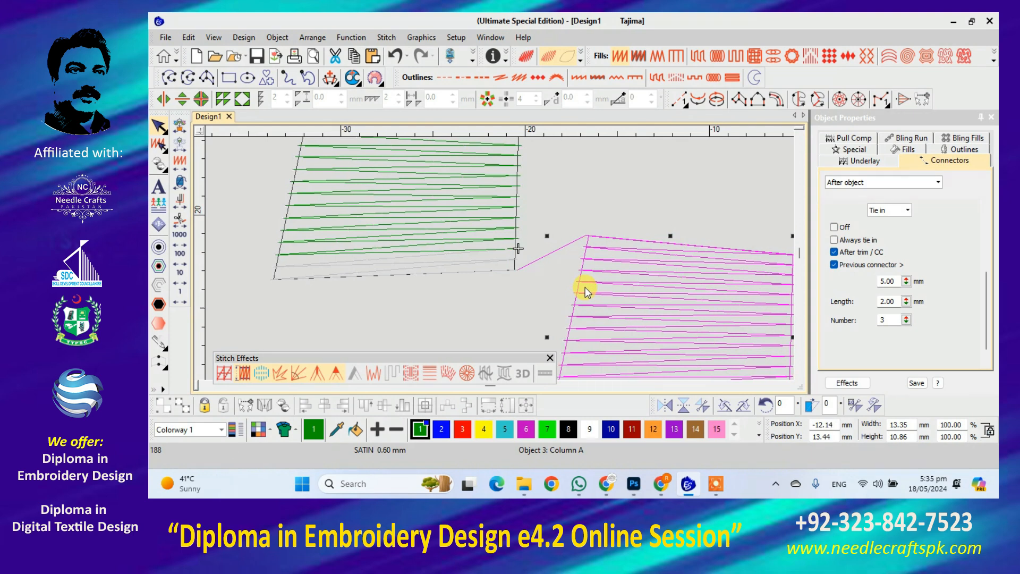
{"action": "left_click", "coordinate": [226, 183]}
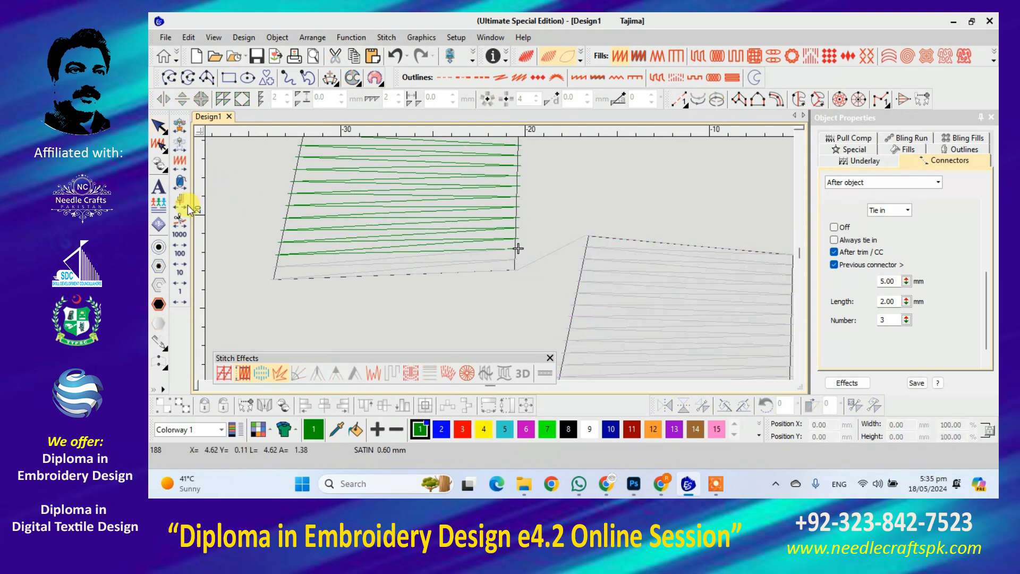
Step stitch by stitch through the middle shape's closing stitches to examine how it ends before the short connector.
{"action": "left_click", "coordinate": [184, 286]}
{"action": "left_click", "coordinate": [183, 287]}
{"action": "left_click", "coordinate": [184, 287]}
{"action": "left_click", "coordinate": [184, 287]}
{"action": "left_click", "coordinate": [184, 286]}
{"action": "left_click", "coordinate": [184, 286]}
{"action": "left_click", "coordinate": [183, 290]}
{"action": "left_click", "coordinate": [183, 289]}
{"action": "left_click", "coordinate": [182, 296]}
{"action": "left_click", "coordinate": [182, 295]}
{"action": "left_click", "coordinate": [182, 295]}
{"action": "left_click", "coordinate": [181, 293]}
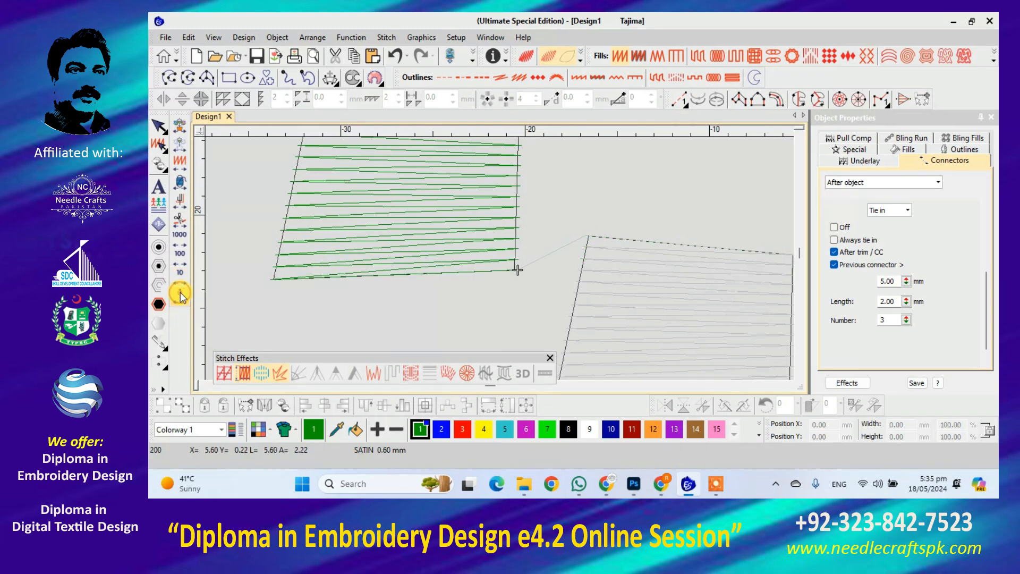
Move the last satin shape slightly away from the middle one, to about X -10.5 mm, Y 13.7 mm, and clear the selection.
{"action": "left_click", "coordinate": [601, 289]}
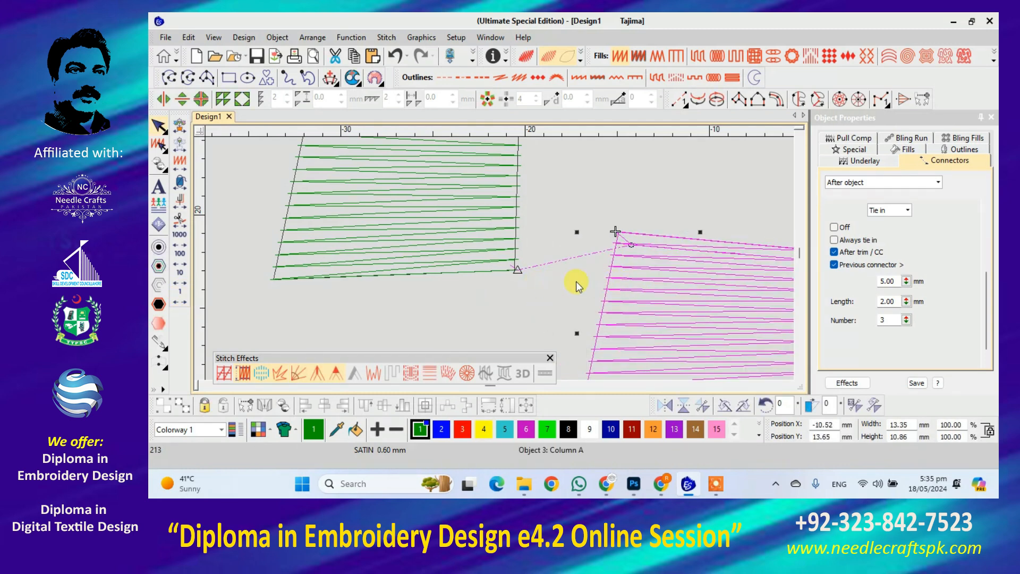
{"action": "left_click", "coordinate": [593, 275]}
{"action": "left_click", "coordinate": [416, 259]}
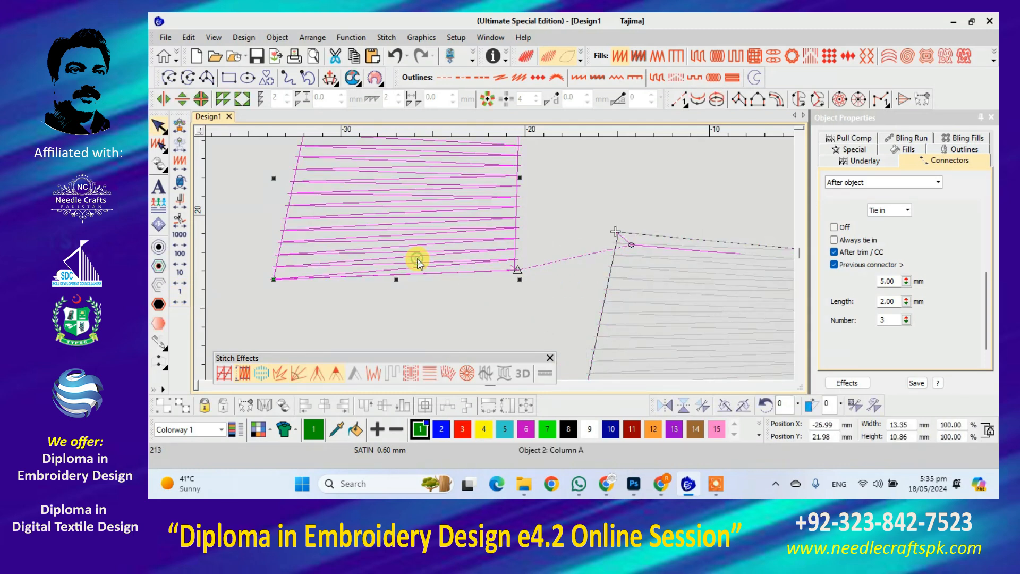
{"action": "key", "text": "Escape"}
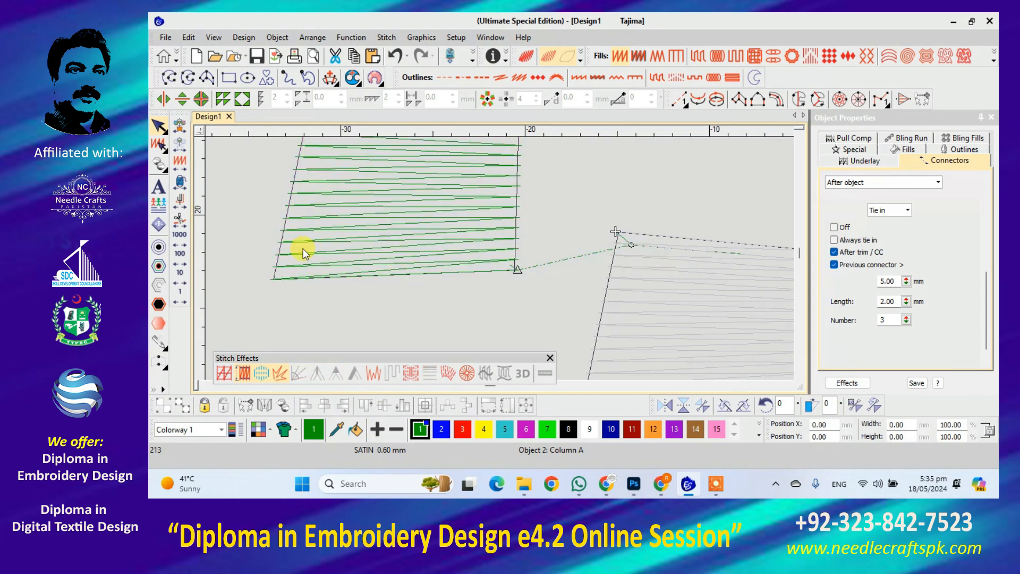
Travel back from the last shape's start into the middle shape and examine the connector between the two shapes.
{"action": "left_click", "coordinate": [181, 296]}
{"action": "left_click", "coordinate": [181, 295]}
{"action": "left_click", "coordinate": [181, 295]}
{"action": "left_click", "coordinate": [181, 295]}
{"action": "left_click", "coordinate": [181, 295]}
{"action": "left_click", "coordinate": [182, 295]}
{"action": "left_click", "coordinate": [181, 295]}
{"action": "left_click", "coordinate": [181, 295]}
{"action": "left_click", "coordinate": [364, 222]}
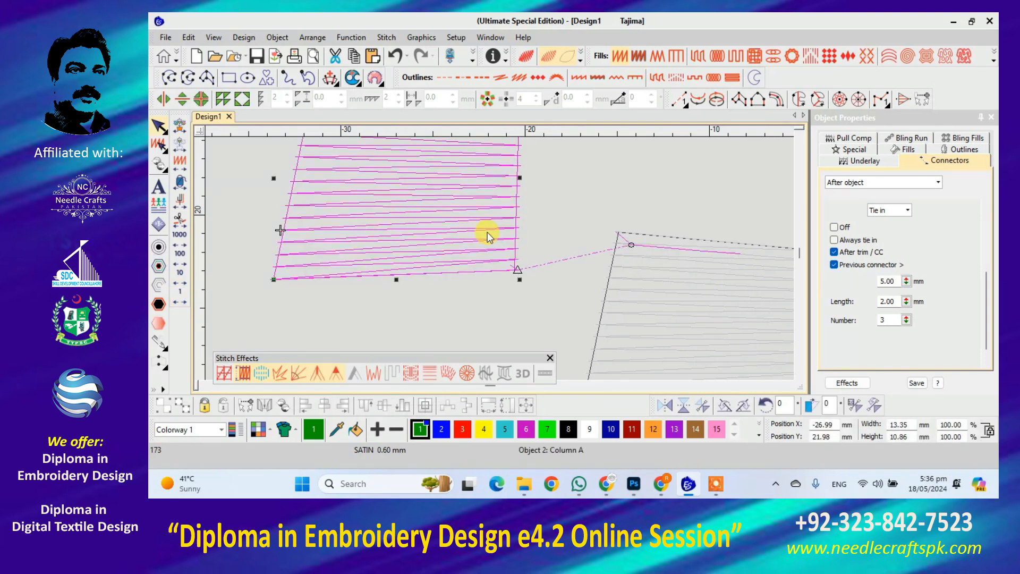
{"action": "left_click", "coordinate": [538, 252]}
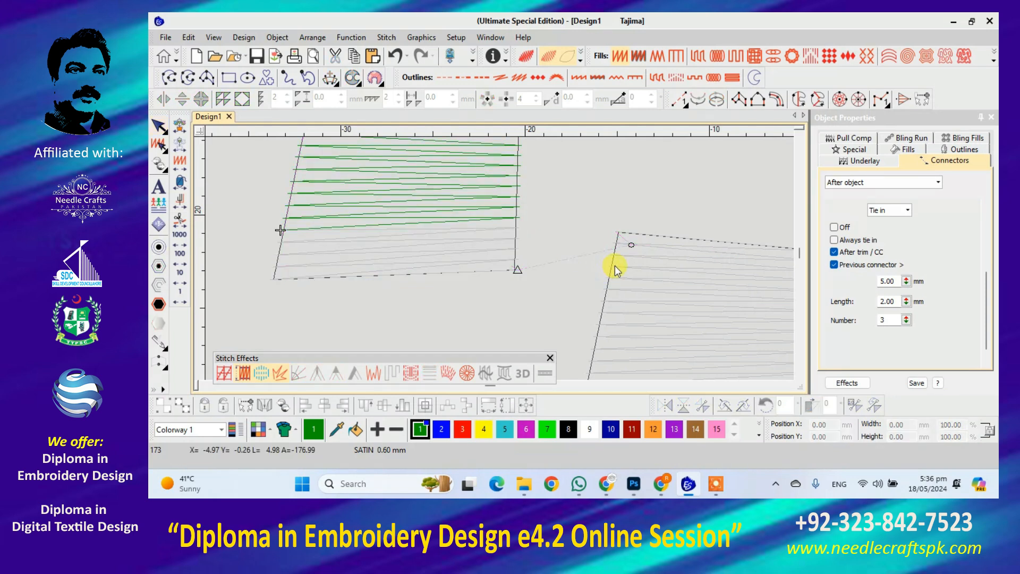
{"action": "left_click", "coordinate": [630, 251]}
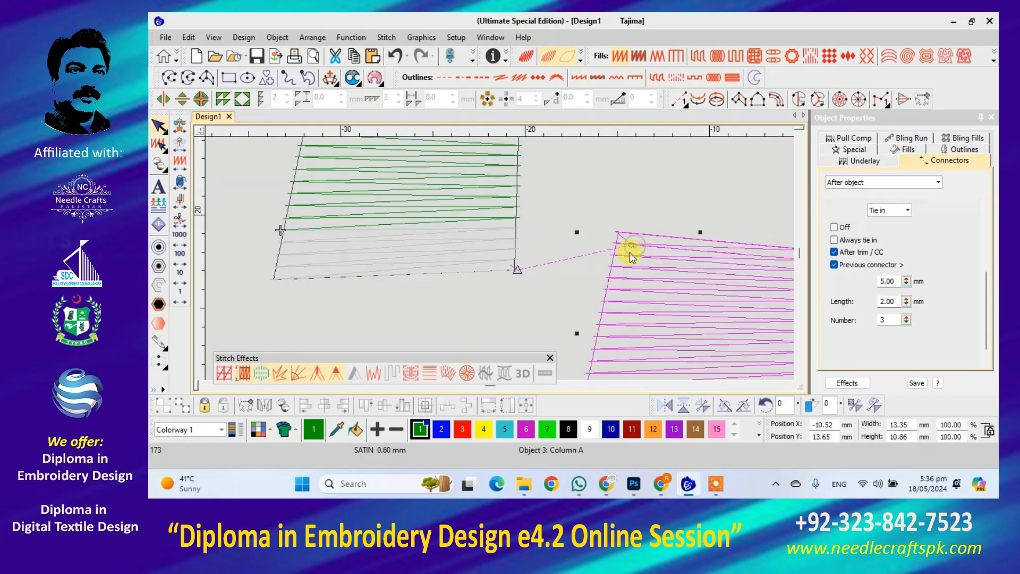
{"action": "scroll", "coordinate": [630, 252], "scroll_direction": "down", "scroll_amount": 6}
{"action": "left_click", "coordinate": [596, 263]}
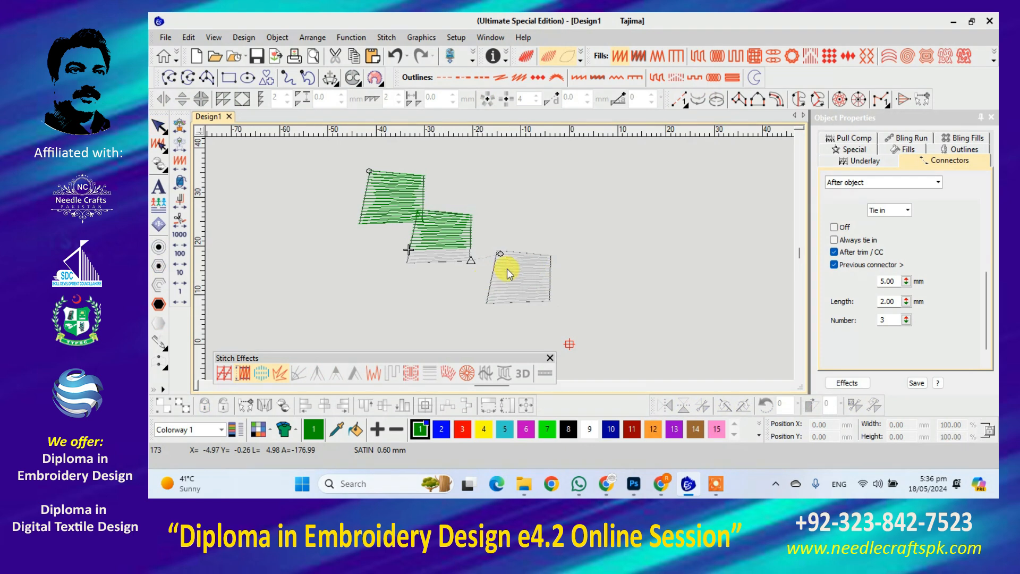
{"action": "scroll", "coordinate": [504, 265], "scroll_direction": "up", "scroll_amount": 4}
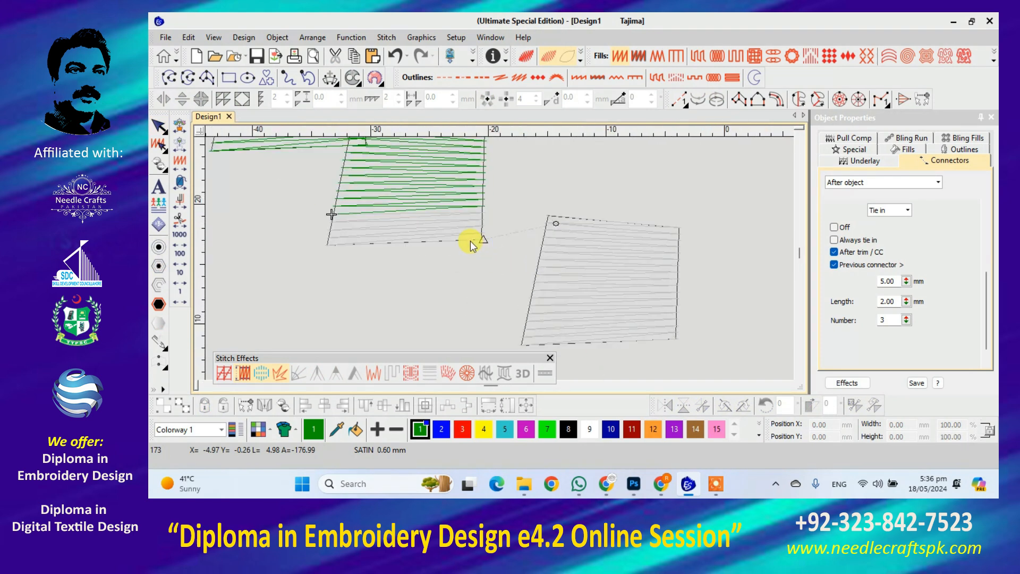
Switch the middle satin shape's connector settings to Tie off and set the tie-off length to 5 mm and number to 3.
{"action": "left_click", "coordinate": [480, 243]}
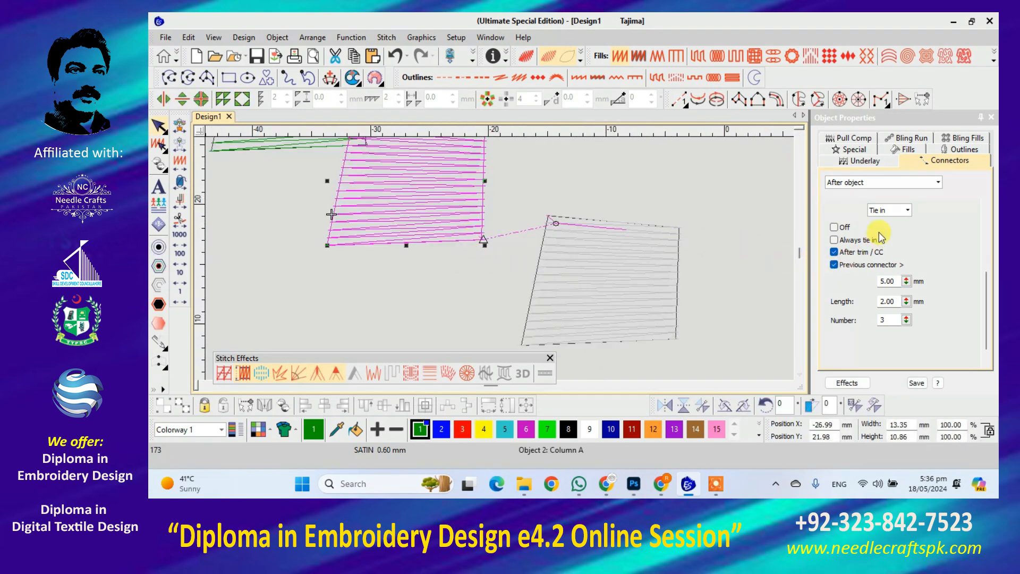
{"action": "left_click", "coordinate": [885, 210]}
{"action": "left_click", "coordinate": [878, 230]}
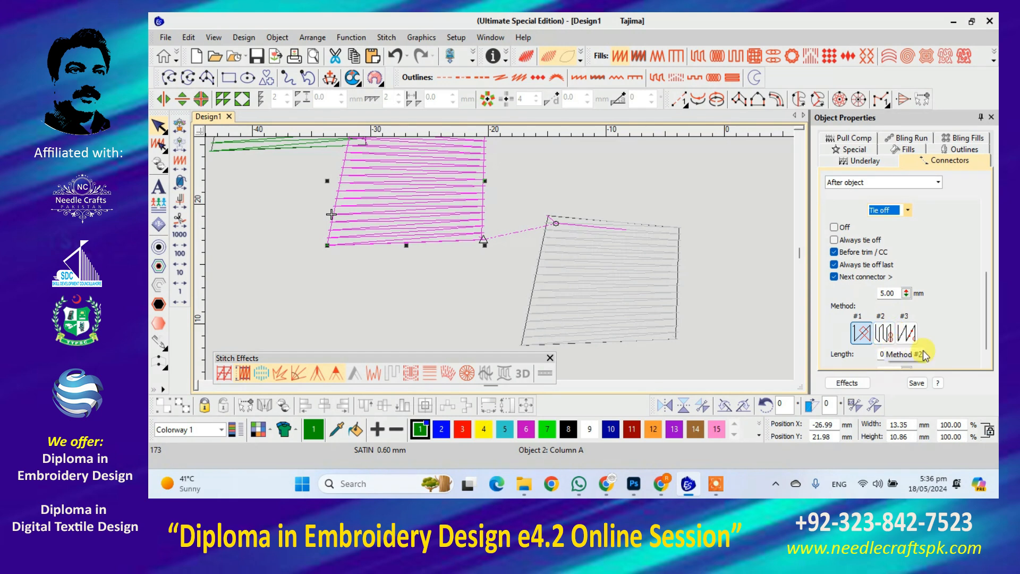
{"action": "scroll", "coordinate": [990, 326], "scroll_direction": "down", "scroll_amount": 1}
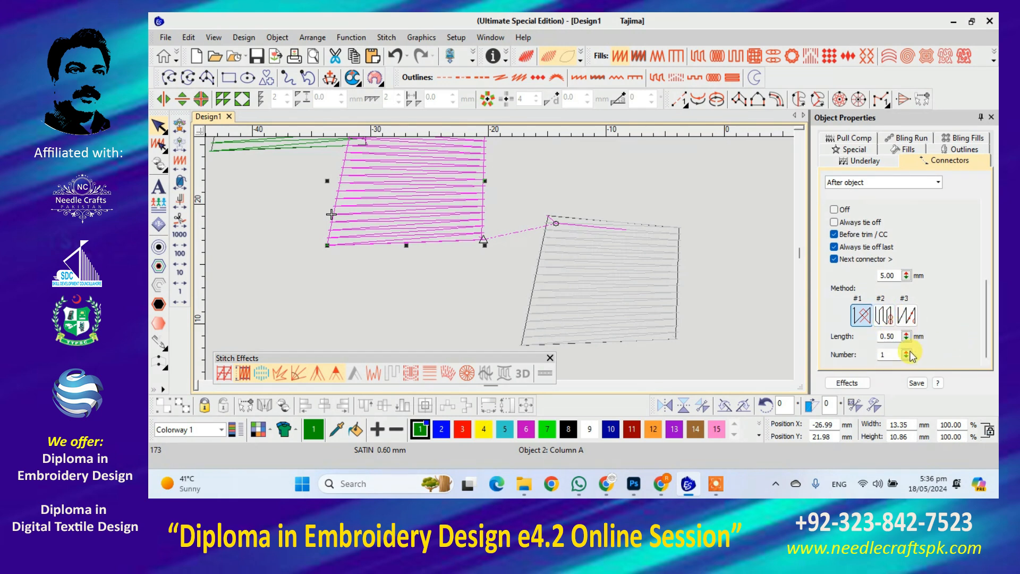
{"action": "double_click", "coordinate": [887, 336]}
{"action": "type", "text": "5"}
{"action": "left_click", "coordinate": [886, 353]}
{"action": "double_click", "coordinate": [890, 355]}
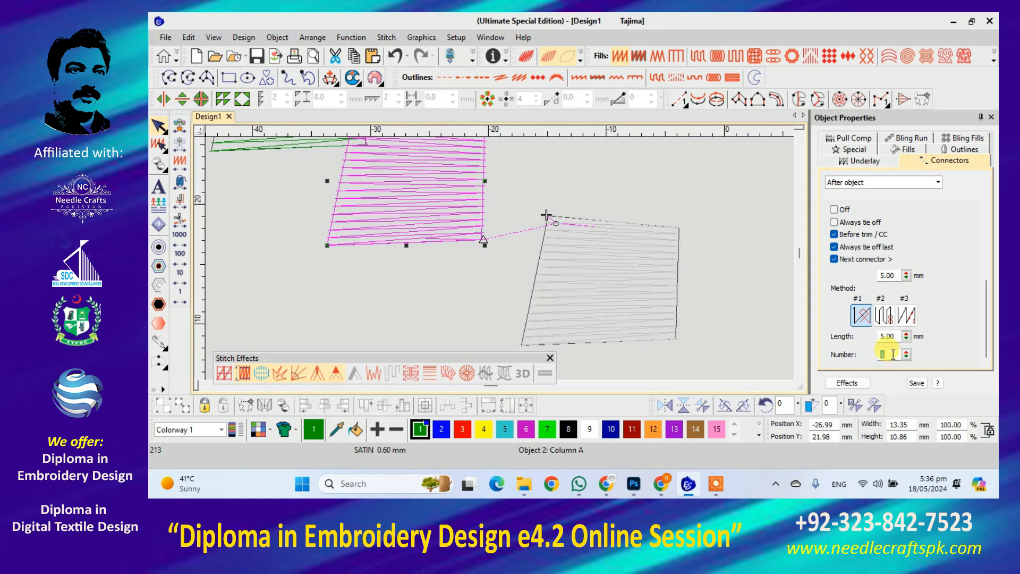
{"action": "type", "text": "3"}
{"action": "key", "text": "Return"}
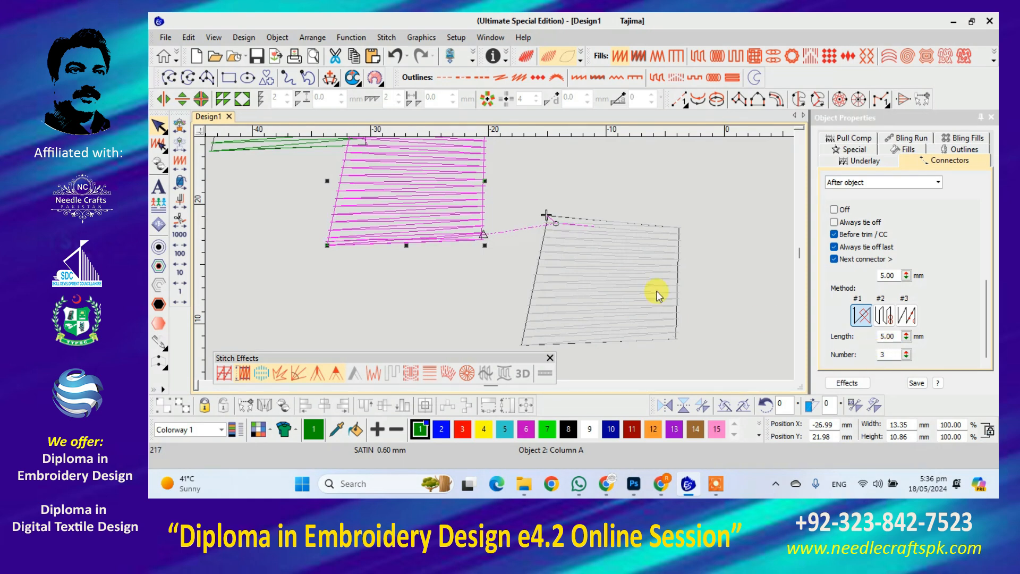
Step back and forth through the middle shape's final stitches to examine its 5 mm tie-off stitches before the trim.
{"action": "left_click", "coordinate": [576, 198]}
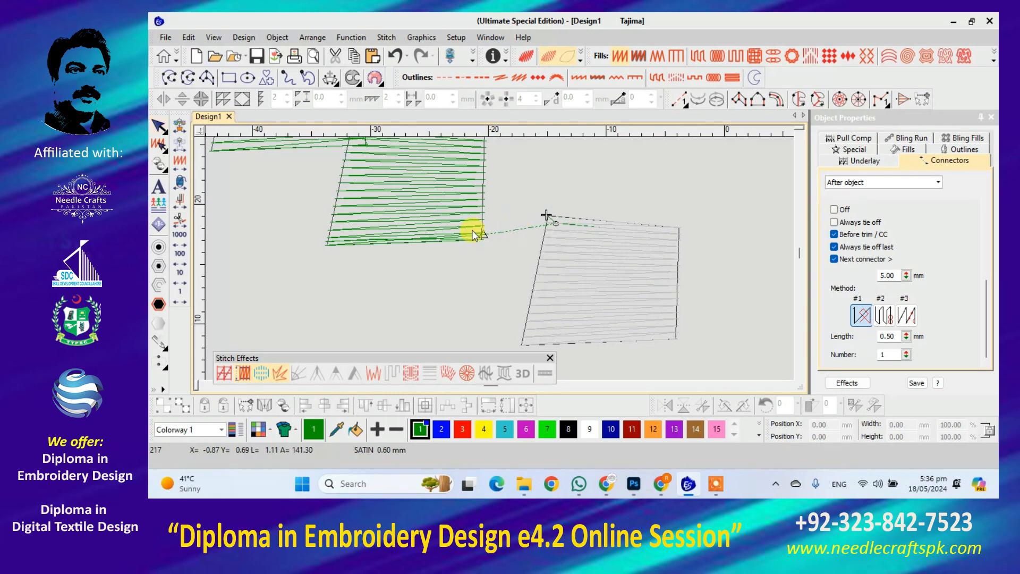
{"action": "scroll", "coordinate": [480, 236], "scroll_direction": "up", "scroll_amount": 2}
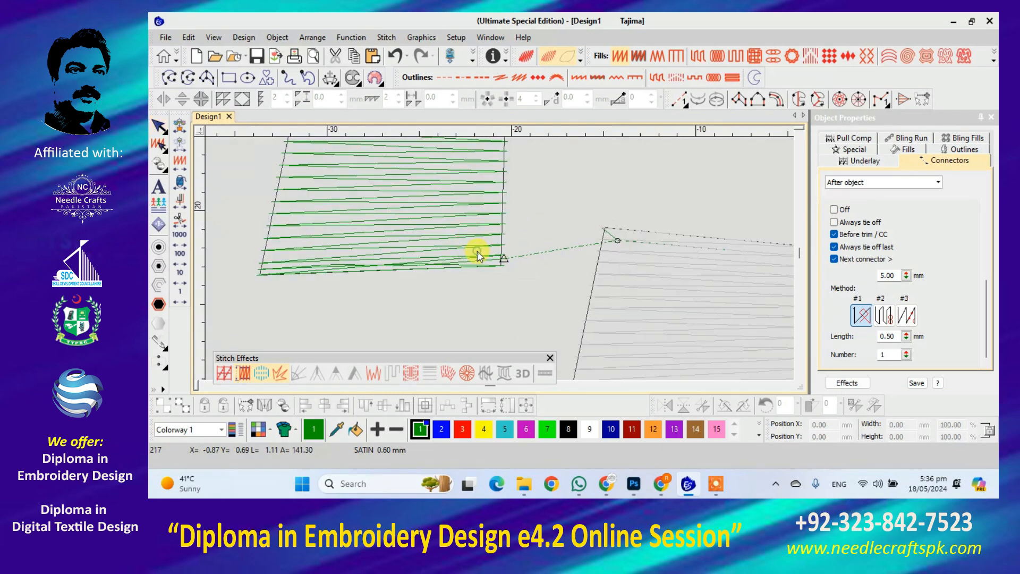
{"action": "left_click", "coordinate": [477, 255]}
{"action": "key", "text": "Escape"}
{"action": "left_click", "coordinate": [181, 163]}
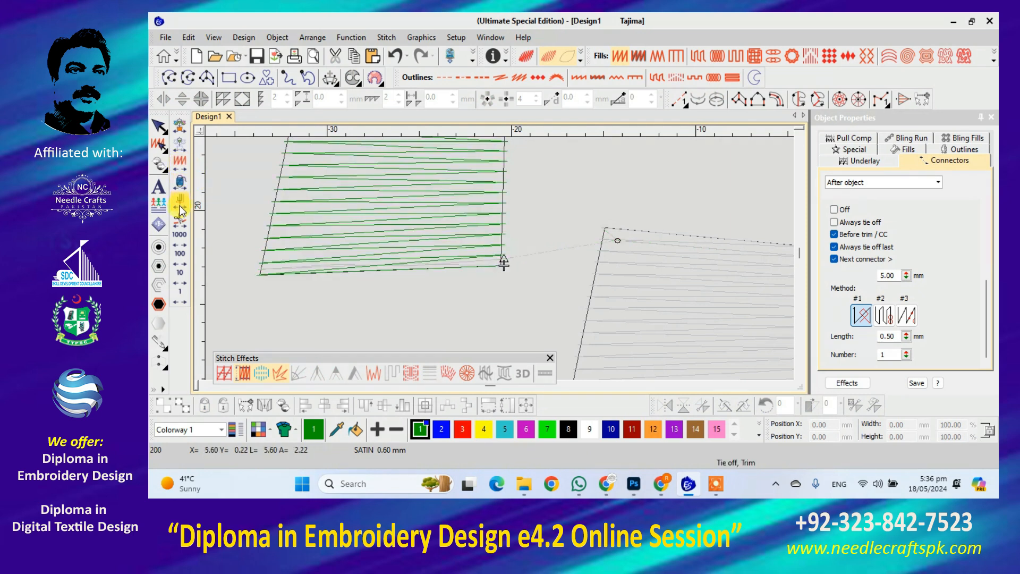
{"action": "left_click", "coordinate": [178, 304]}
{"action": "right_click", "coordinate": [177, 298]}
{"action": "right_click", "coordinate": [176, 298]}
{"action": "right_click", "coordinate": [176, 298]}
{"action": "right_click", "coordinate": [177, 297]}
{"action": "right_click", "coordinate": [176, 297]}
{"action": "right_click", "coordinate": [176, 296]}
{"action": "right_click", "coordinate": [177, 297]}
{"action": "right_click", "coordinate": [177, 297]}
{"action": "left_click", "coordinate": [177, 297]}
{"action": "left_click", "coordinate": [176, 297]}
{"action": "left_click", "coordinate": [177, 297]}
{"action": "left_click", "coordinate": [177, 297]}
{"action": "left_click", "coordinate": [177, 297]}
{"action": "left_click", "coordinate": [177, 297]}
{"action": "left_click", "coordinate": [177, 296]}
{"action": "left_click", "coordinate": [177, 297]}
{"action": "left_click", "coordinate": [177, 297]}
{"action": "left_click", "coordinate": [177, 296]}
{"action": "left_click", "coordinate": [177, 296]}
{"action": "left_click", "coordinate": [176, 296]}
{"action": "left_click", "coordinate": [177, 296]}
{"action": "left_click", "coordinate": [177, 296]}
{"action": "right_click", "coordinate": [176, 296]}
{"action": "right_click", "coordinate": [177, 297]}
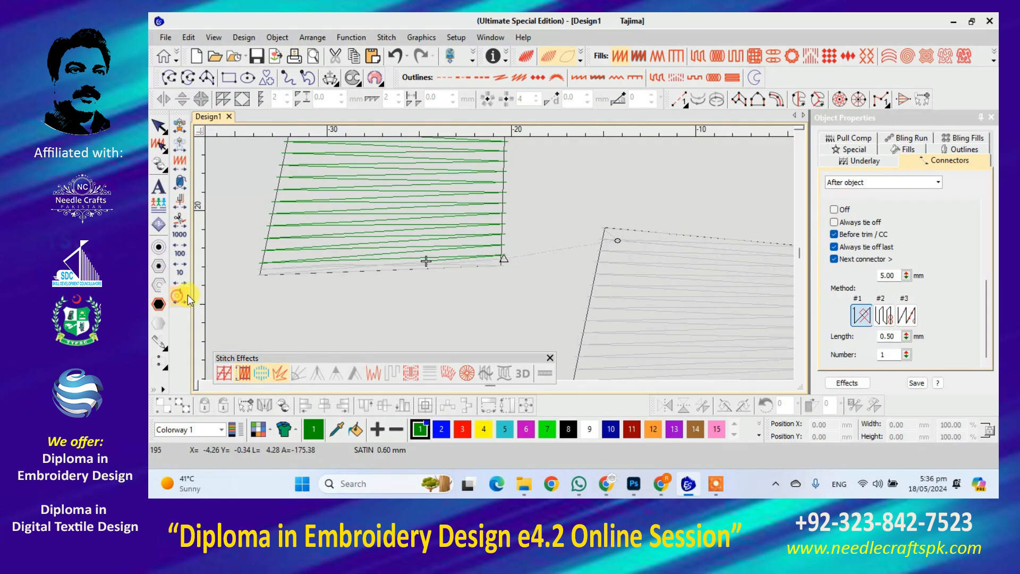
Set the middle satin shape's tie-off length to 3 mm and deselect the shape.
{"action": "scroll", "coordinate": [297, 292], "scroll_direction": "up", "scroll_amount": 2}
{"action": "scroll", "coordinate": [499, 258], "scroll_direction": "up", "scroll_amount": 2}
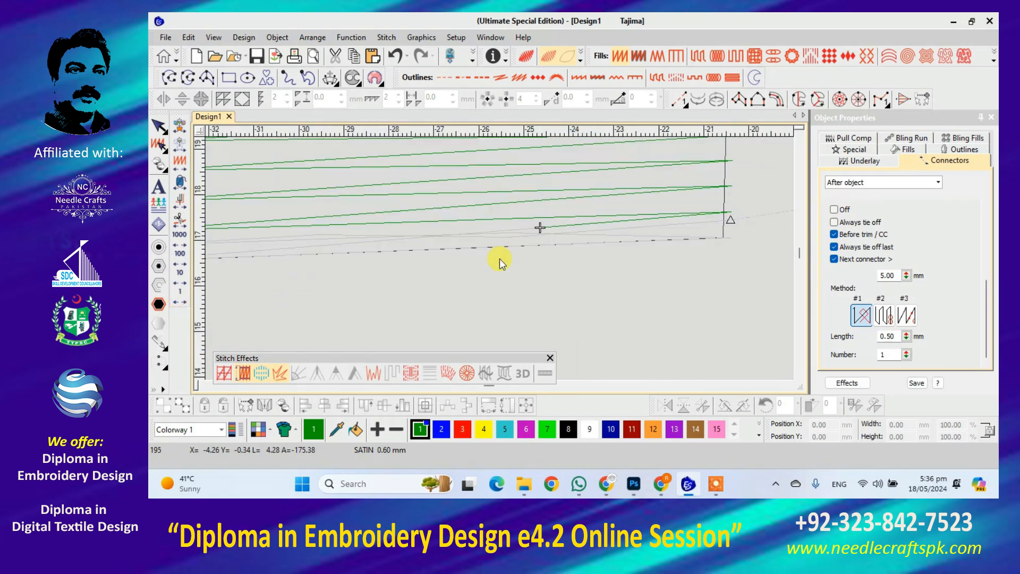
{"action": "left_click", "coordinate": [538, 221]}
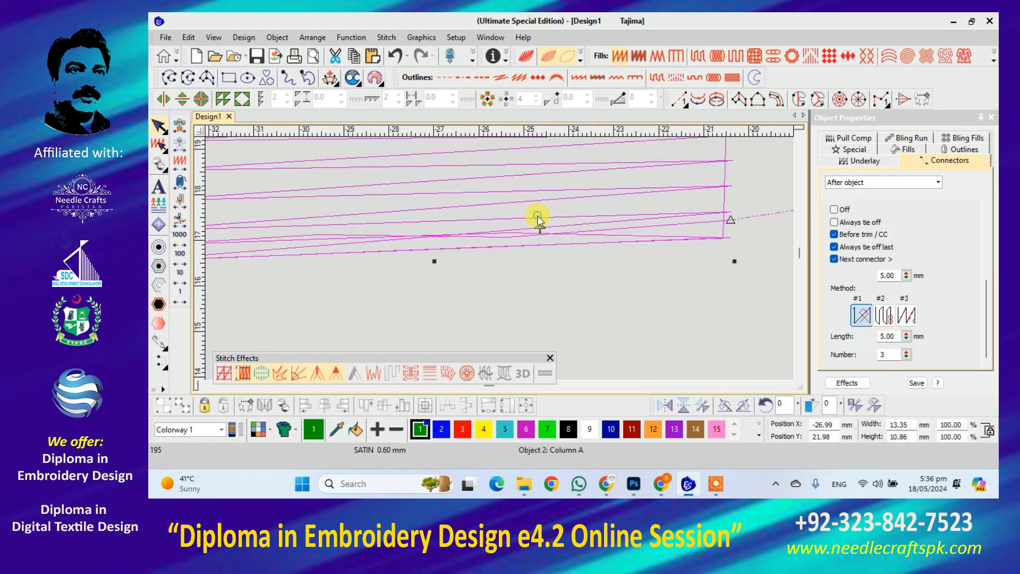
{"action": "left_click", "coordinate": [905, 340]}
{"action": "left_click_drag", "start_coordinate": [898, 338], "coordinate": [866, 345]}
{"action": "type", "text": "3"}
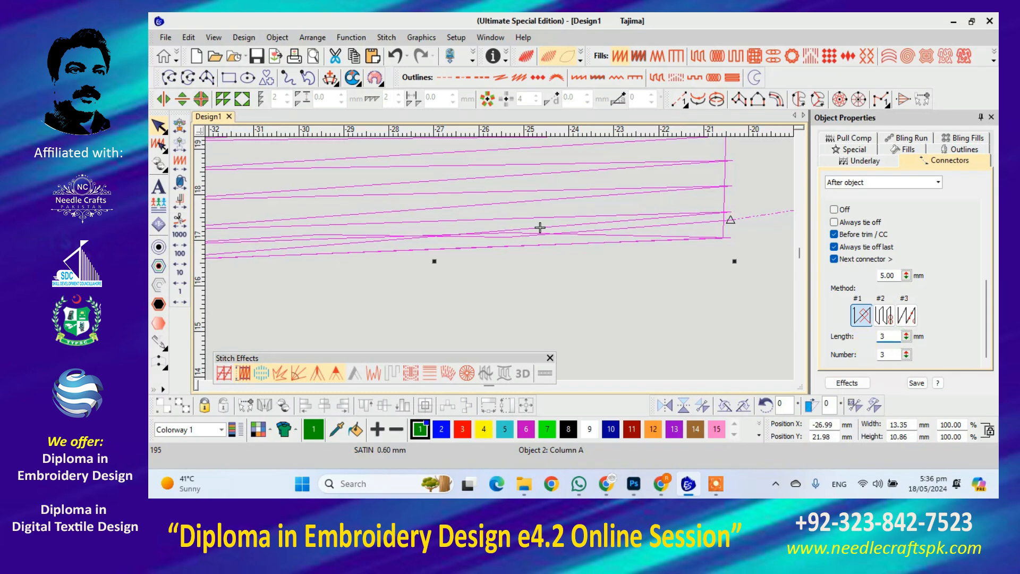
{"action": "key", "text": "Return"}
{"action": "left_click", "coordinate": [716, 314]}
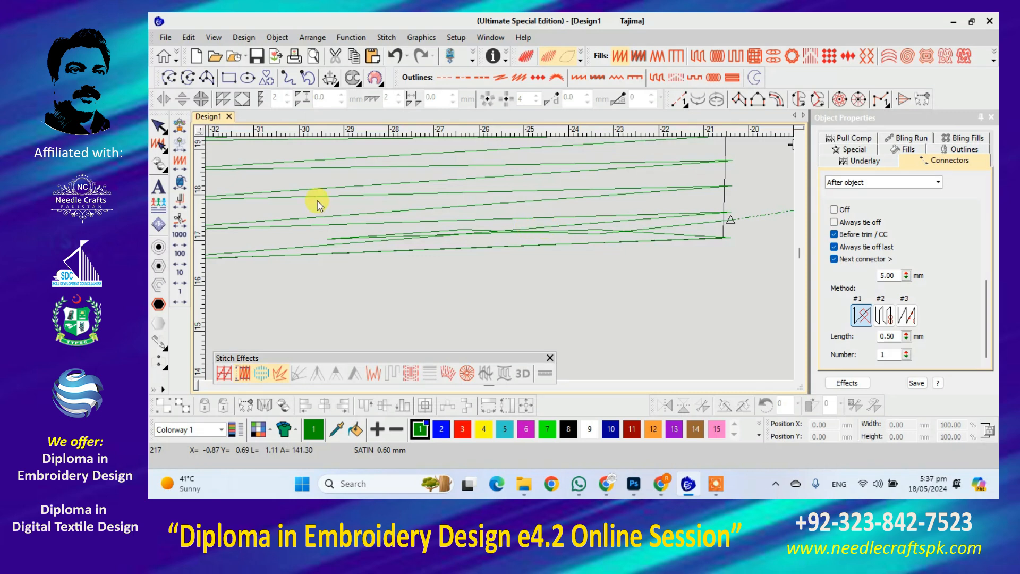
Step through the middle shape's 3 mm tie-off stitches and on to the connector jump.
{"action": "left_click", "coordinate": [179, 299]}
{"action": "left_click", "coordinate": [180, 297]}
{"action": "left_click", "coordinate": [181, 293]}
{"action": "left_click", "coordinate": [181, 296]}
{"action": "left_click", "coordinate": [181, 296]}
{"action": "left_click", "coordinate": [180, 295]}
{"action": "left_click", "coordinate": [181, 296]}
{"action": "left_click", "coordinate": [182, 295]}
{"action": "left_click", "coordinate": [182, 296]}
{"action": "left_click", "coordinate": [182, 296]}
{"action": "left_click", "coordinate": [182, 295]}
{"action": "left_click", "coordinate": [182, 296]}
{"action": "left_click", "coordinate": [182, 295]}
{"action": "left_click", "coordinate": [182, 293]}
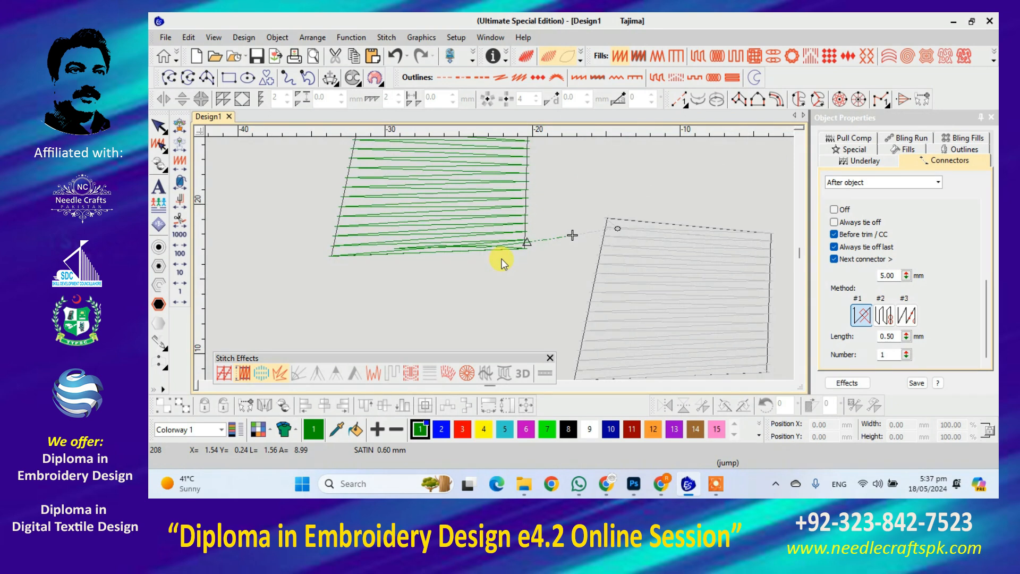
Travel along the connector jump to the last shape and examine the first stitches of its tie-in.
{"action": "scroll", "coordinate": [634, 241], "scroll_direction": "up", "scroll_amount": 1}
{"action": "left_click", "coordinate": [180, 292]}
{"action": "left_click", "coordinate": [180, 292]}
{"action": "left_click", "coordinate": [180, 293]}
{"action": "left_click", "coordinate": [180, 293]}
{"action": "left_click", "coordinate": [181, 292]}
{"action": "left_click", "coordinate": [180, 293]}
{"action": "right_click", "coordinate": [181, 290]}
{"action": "left_click", "coordinate": [180, 290]}
{"action": "left_click", "coordinate": [180, 291]}
{"action": "scroll", "coordinate": [533, 262], "scroll_direction": "up", "scroll_amount": 2}
{"action": "scroll", "coordinate": [499, 260], "scroll_direction": "up", "scroll_amount": 2}
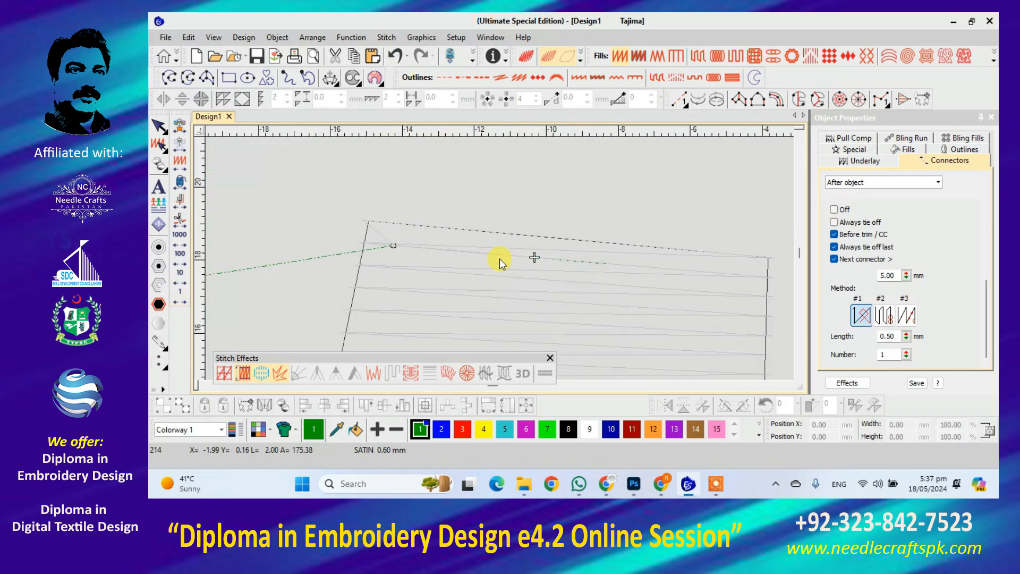
Step back and forth through the last shape's tie-in and opening satin stitches and display them in TrueView.
{"action": "right_click", "coordinate": [182, 295]}
{"action": "right_click", "coordinate": [182, 292]}
{"action": "right_click", "coordinate": [182, 293]}
{"action": "left_click", "coordinate": [182, 293]}
{"action": "left_click", "coordinate": [182, 292]}
{"action": "left_click", "coordinate": [181, 293]}
{"action": "left_click", "coordinate": [181, 293]}
{"action": "left_click", "coordinate": [182, 293]}
{"action": "right_click", "coordinate": [182, 293]}
{"action": "right_click", "coordinate": [182, 293]}
{"action": "left_click", "coordinate": [182, 294]}
{"action": "left_click", "coordinate": [182, 293]}
{"action": "right_click", "coordinate": [182, 293]}
{"action": "right_click", "coordinate": [182, 293]}
{"action": "right_click", "coordinate": [182, 293]}
{"action": "right_click", "coordinate": [182, 293]}
{"action": "right_click", "coordinate": [183, 294]}
{"action": "right_click", "coordinate": [183, 294]}
{"action": "right_click", "coordinate": [183, 293]}
{"action": "right_click", "coordinate": [183, 294]}
{"action": "right_click", "coordinate": [183, 294]}
{"action": "right_click", "coordinate": [184, 294]}
{"action": "right_click", "coordinate": [184, 294]}
{"action": "right_click", "coordinate": [184, 294]}
{"action": "right_click", "coordinate": [183, 294]}
{"action": "right_click", "coordinate": [184, 293]}
{"action": "right_click", "coordinate": [184, 294]}
{"action": "right_click", "coordinate": [183, 293]}
{"action": "right_click", "coordinate": [184, 294]}
{"action": "key", "text": "t"}
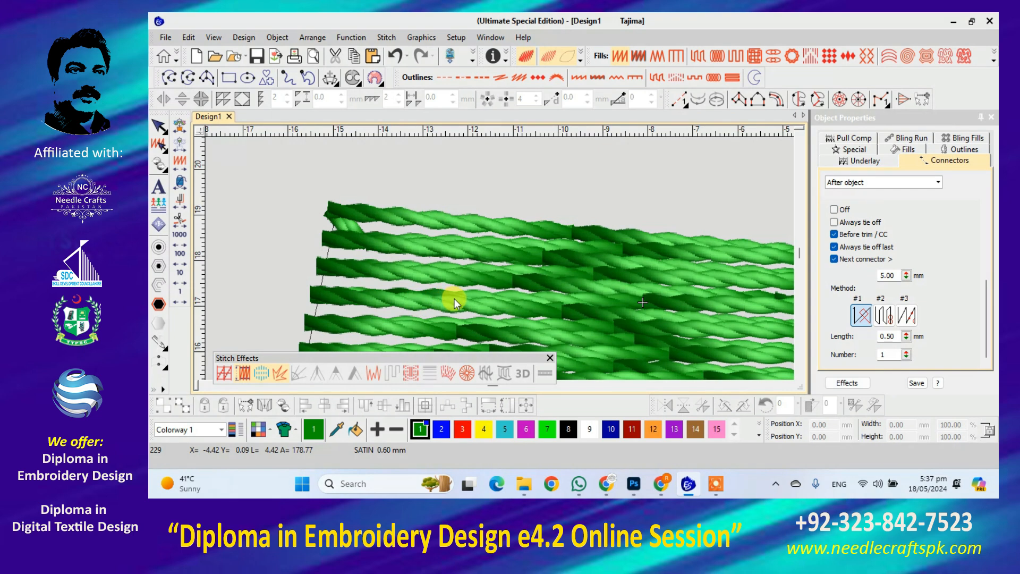
Move the middle satin shape away from the first one toward the last one, and delete it.
{"action": "scroll", "coordinate": [453, 298], "scroll_direction": "down", "scroll_amount": 9}
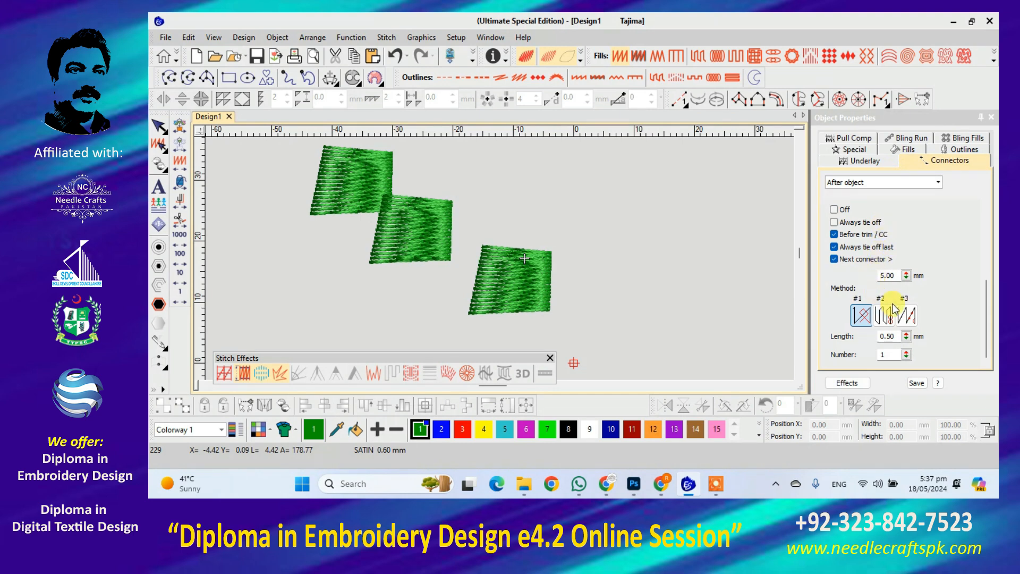
{"action": "scroll", "coordinate": [985, 295], "scroll_direction": "up", "scroll_amount": 5}
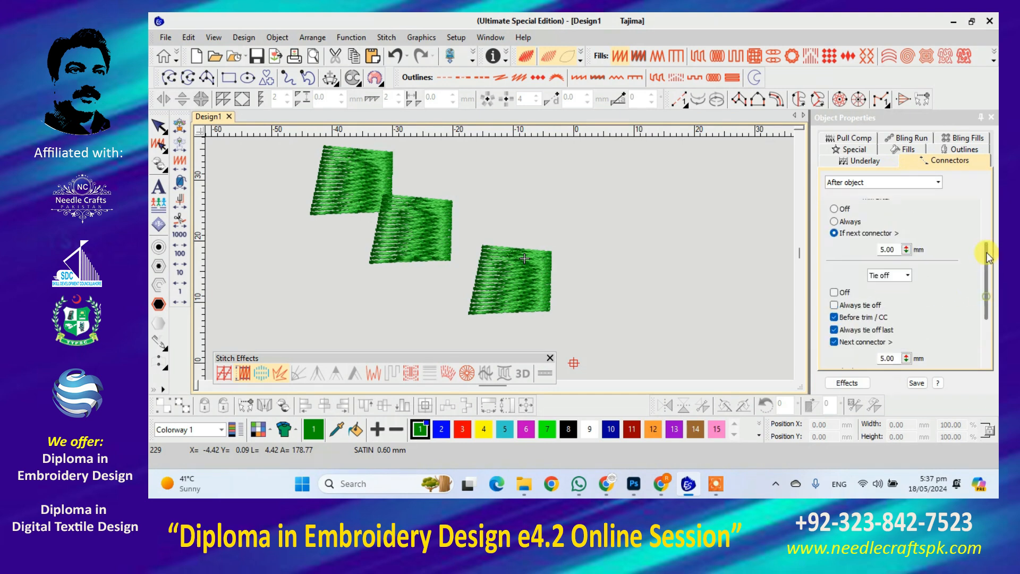
{"action": "scroll", "coordinate": [967, 269], "scroll_direction": "down", "scroll_amount": 5}
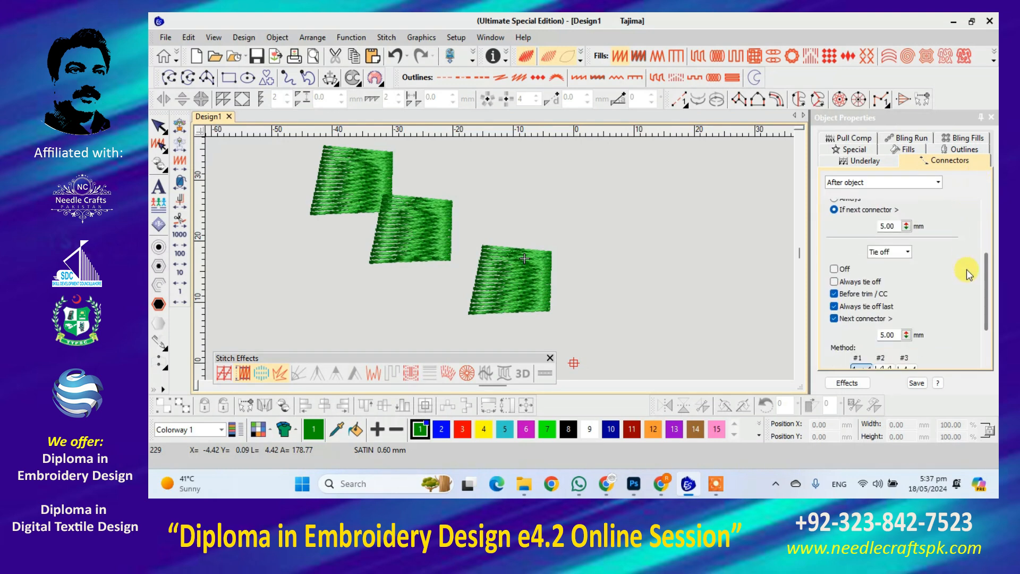
{"action": "scroll", "coordinate": [967, 284], "scroll_direction": "down", "scroll_amount": 1}
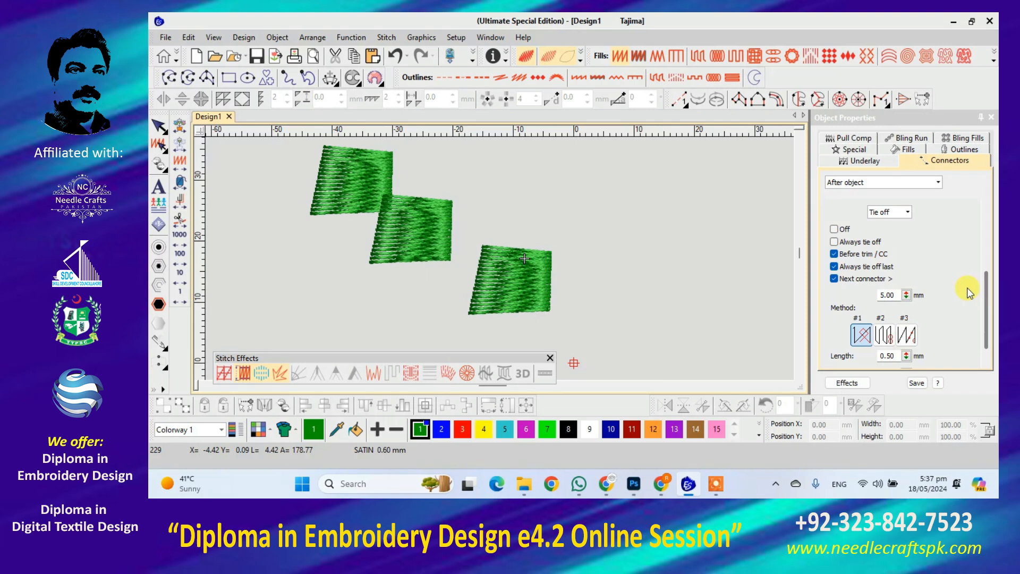
{"action": "left_click_drag", "start_coordinate": [451, 225], "coordinate": [500, 205]}
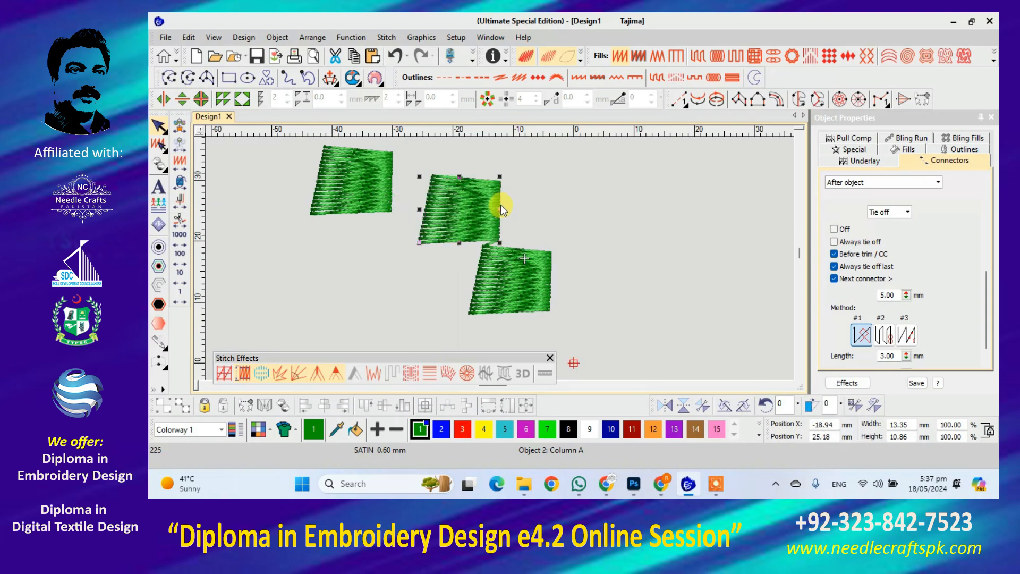
{"action": "key", "text": "Delete"}
Move the first satin shape to about X -26.7, Y 27 mm and the last shape to about X -10.8, Y 12.9 mm.
{"action": "left_click_drag", "start_coordinate": [379, 196], "coordinate": [440, 212]}
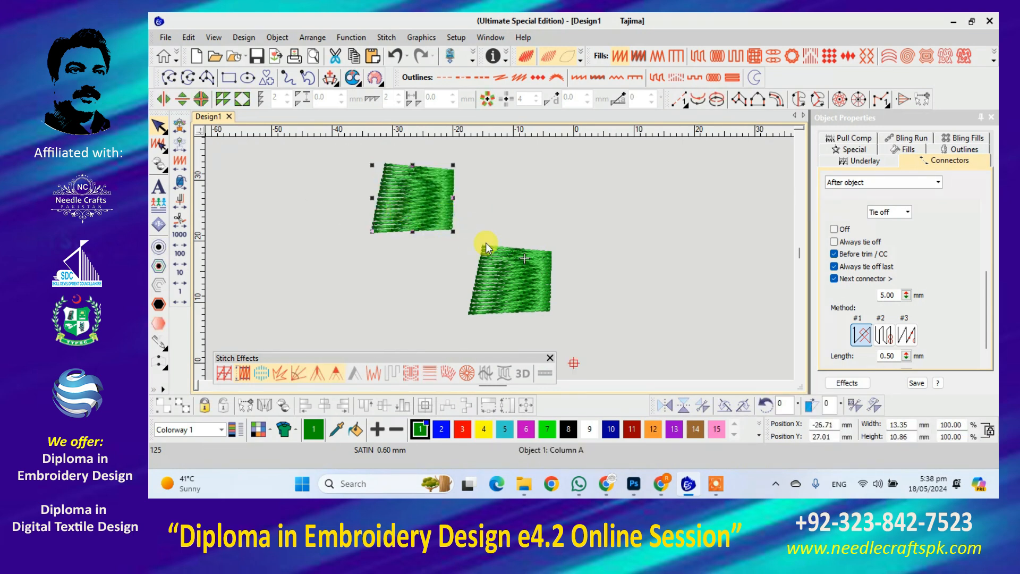
{"action": "left_click_drag", "start_coordinate": [496, 257], "coordinate": [512, 266]}
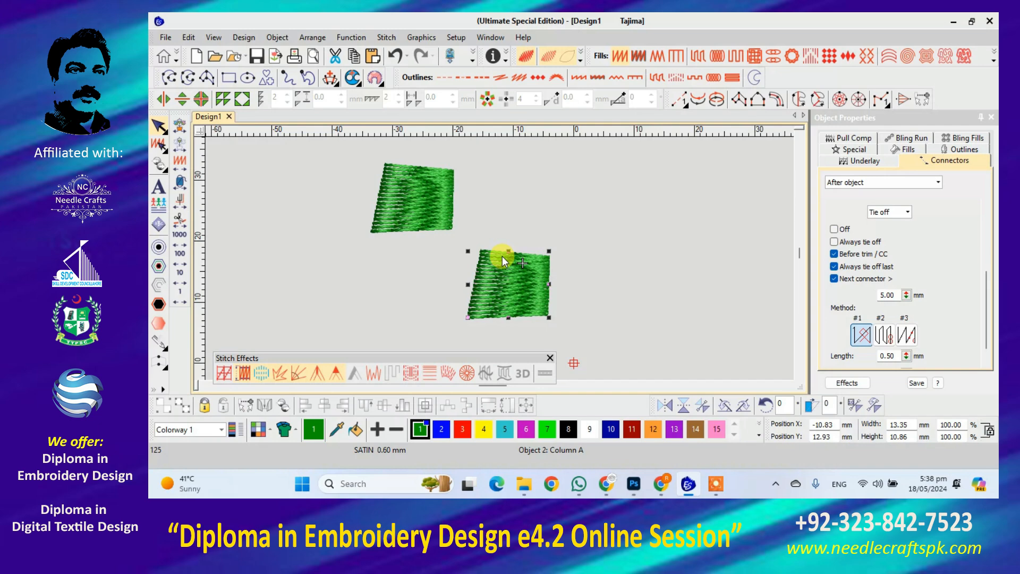
{"action": "left_click", "coordinate": [715, 485]}
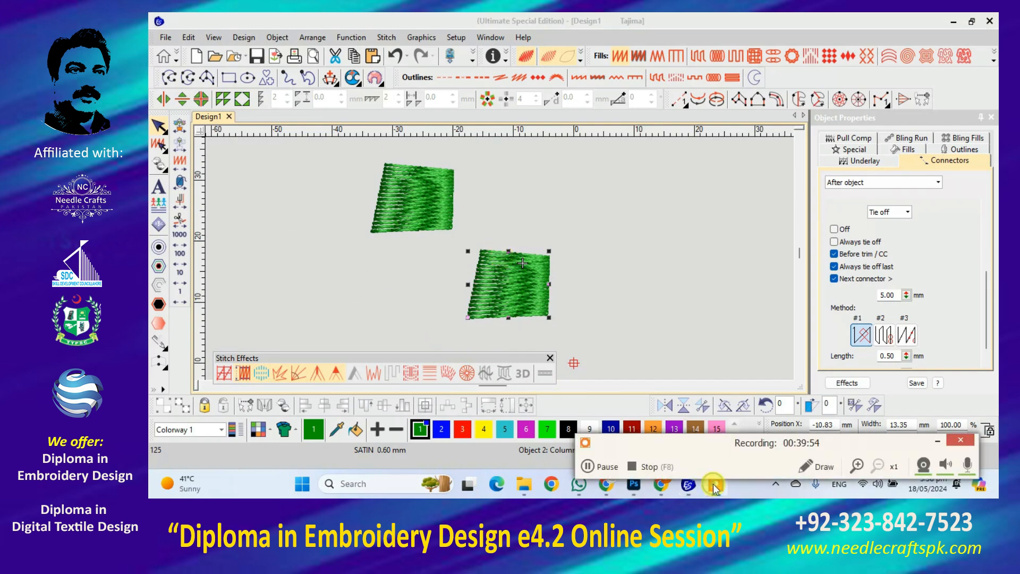